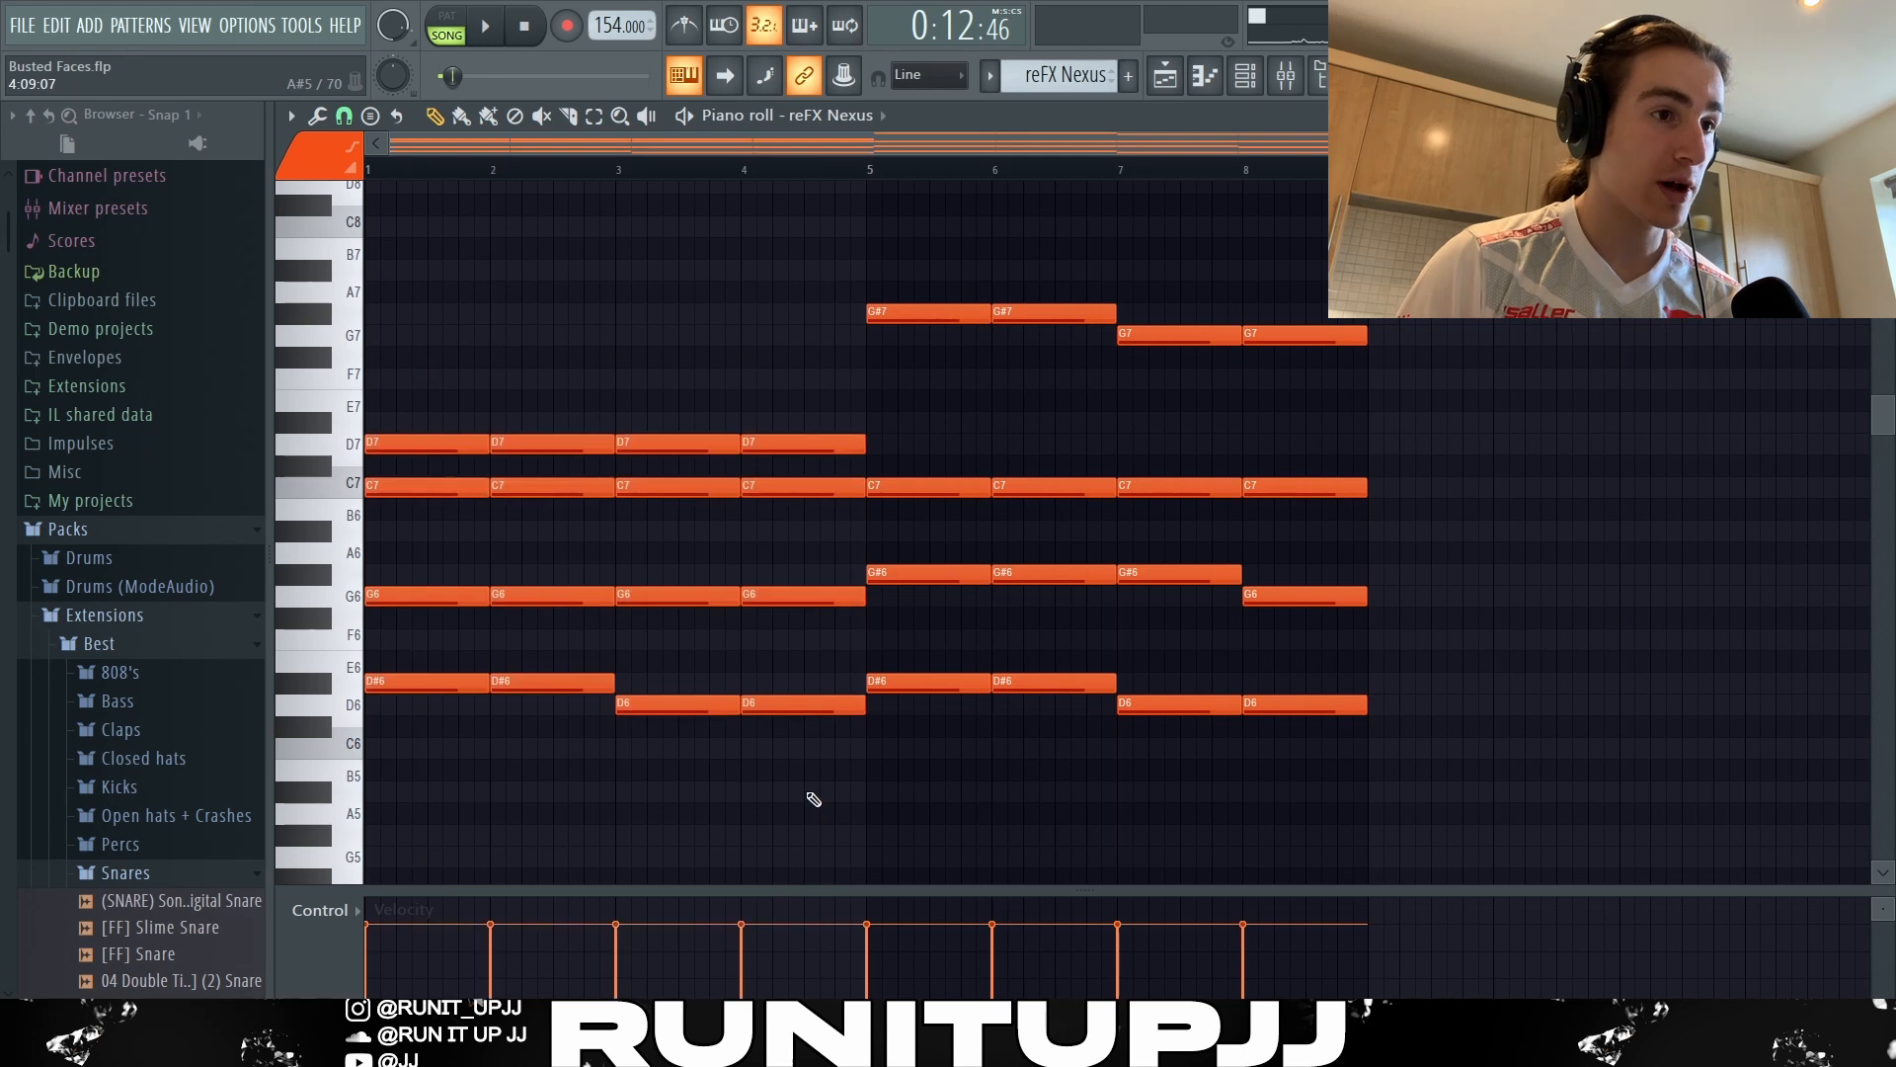
Highlight the upper and lower reFX Nexus chord notes in bars 1–4 and play the eight-bar pattern.
{"action": "left_click_drag", "start_coordinate": [407, 435], "coordinate": [818, 542]}
{"action": "left_click_drag", "start_coordinate": [442, 629], "coordinate": [846, 738]}
{"action": "left_click", "coordinate": [739, 701]}
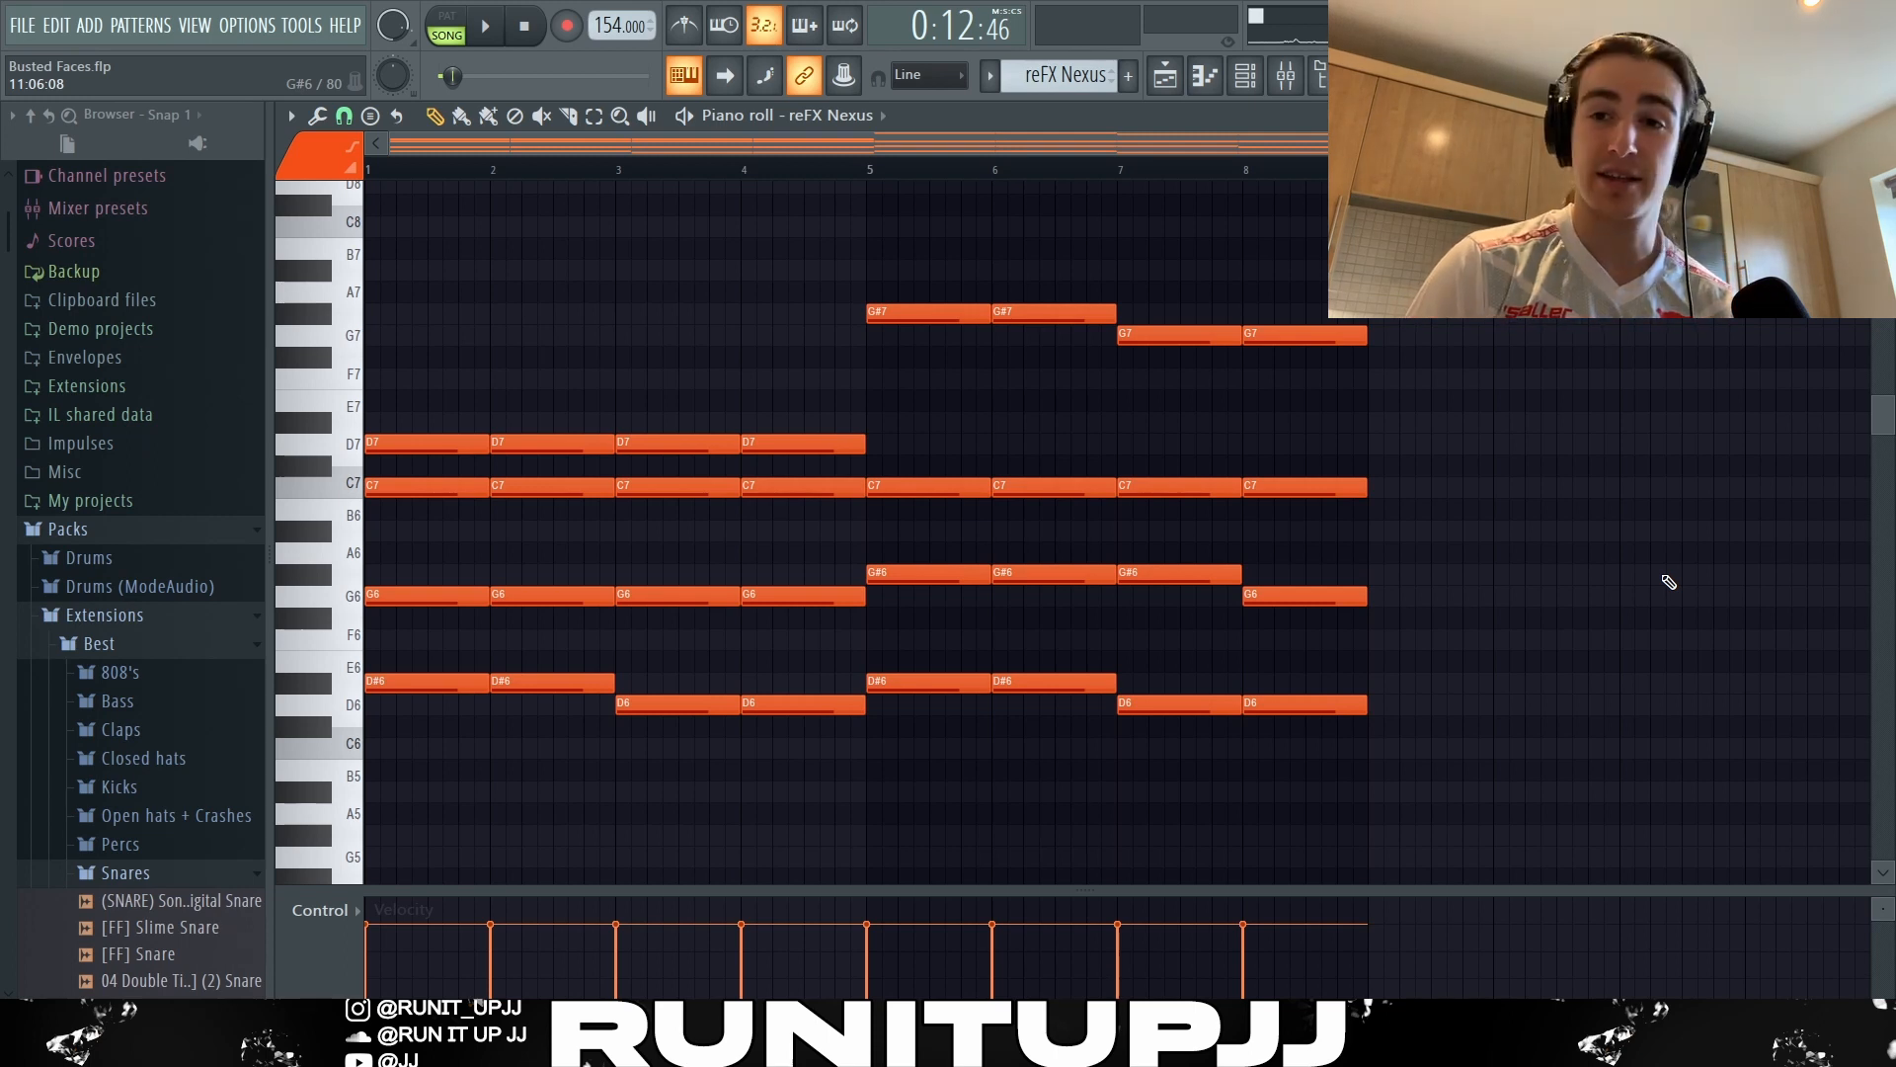
{"action": "key", "text": "space"}
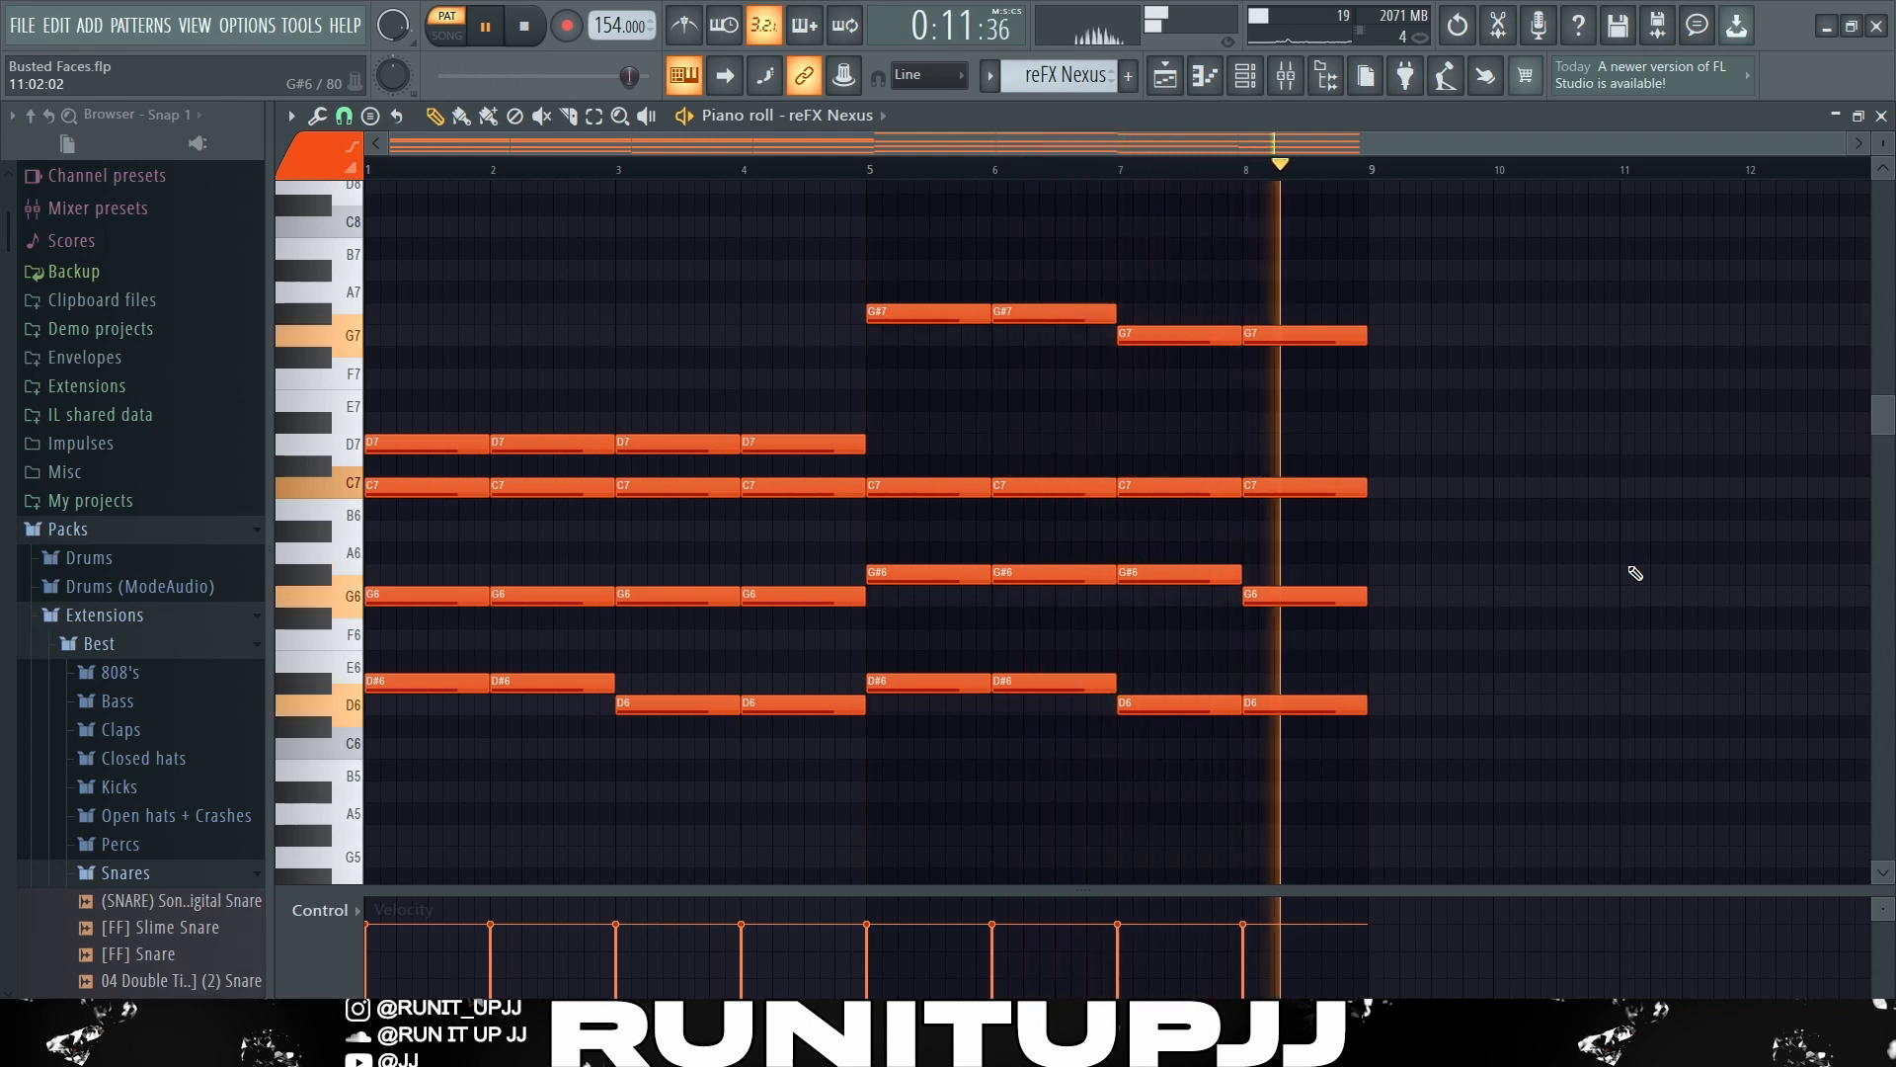
{"action": "key", "text": "space"}
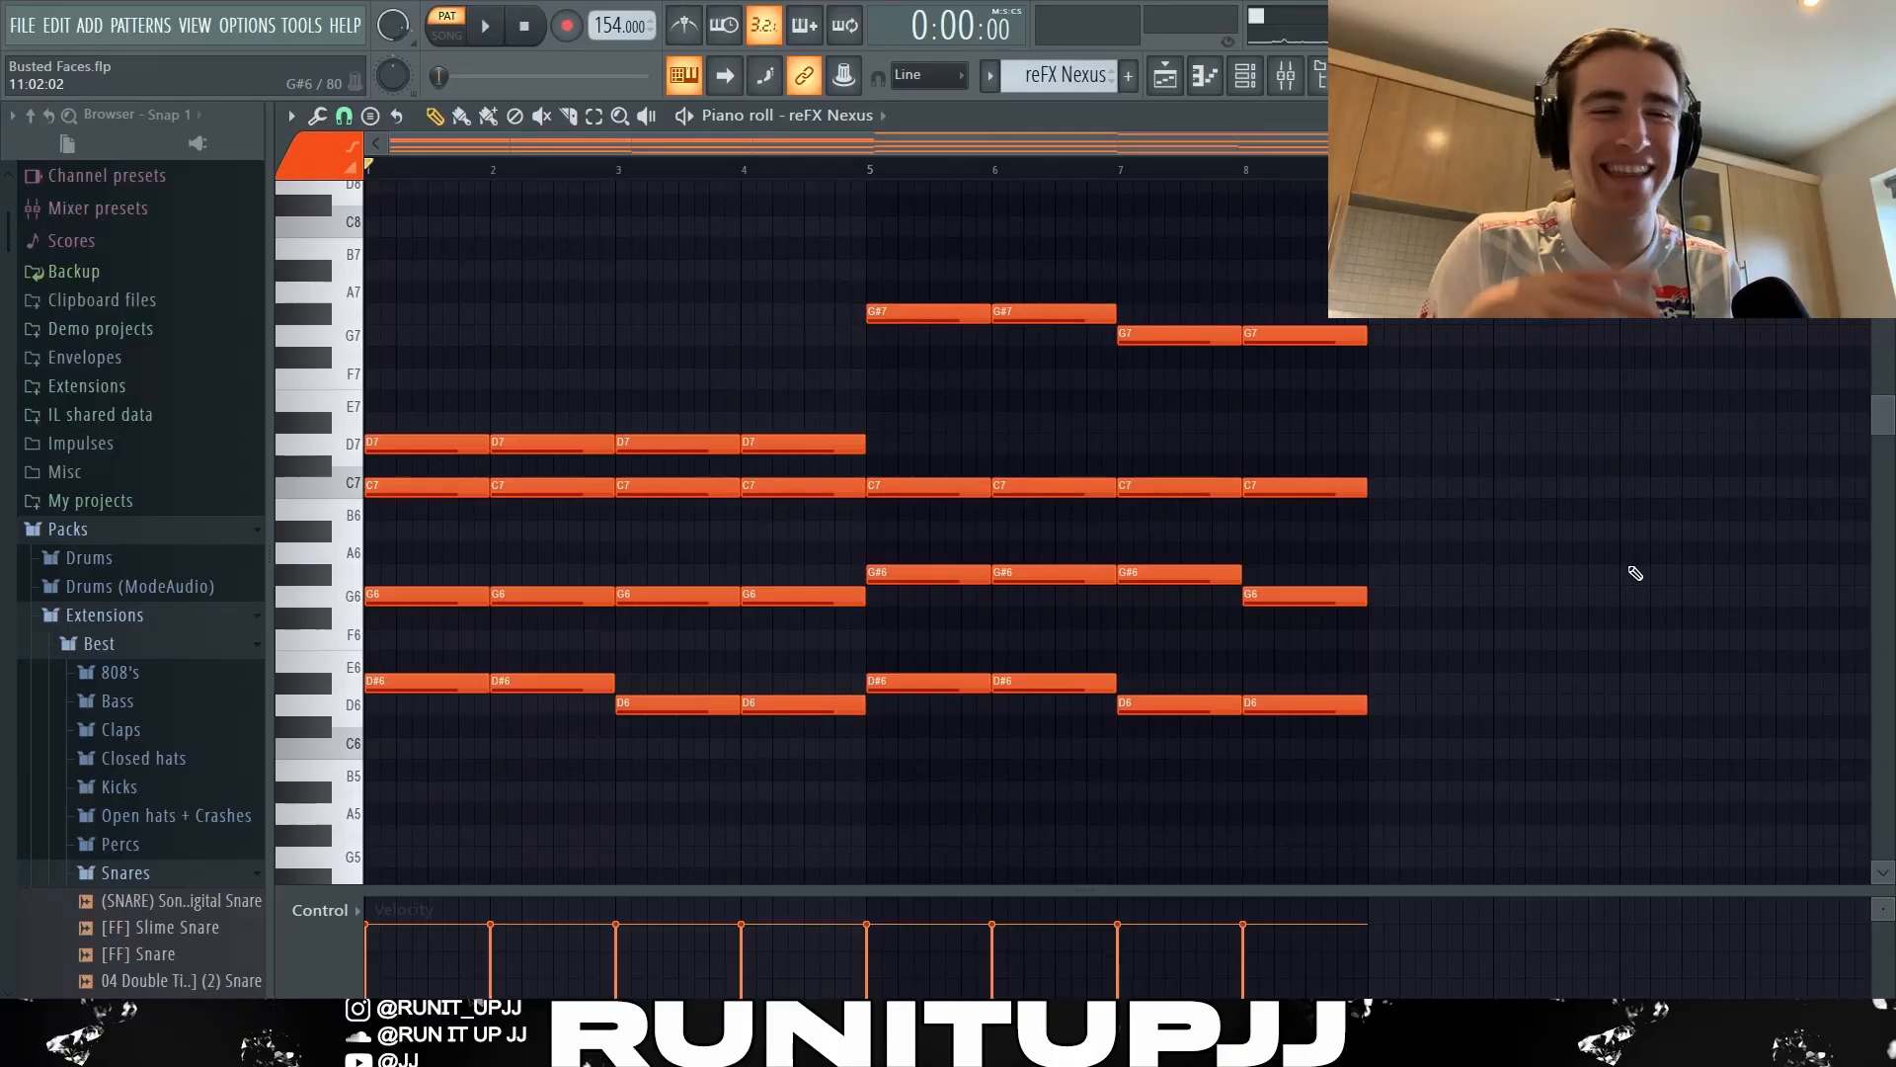
Review the Fruity Parametric EQ 2 curve on mixer Insert 1 and close it.
{"action": "key", "text": "F9"}
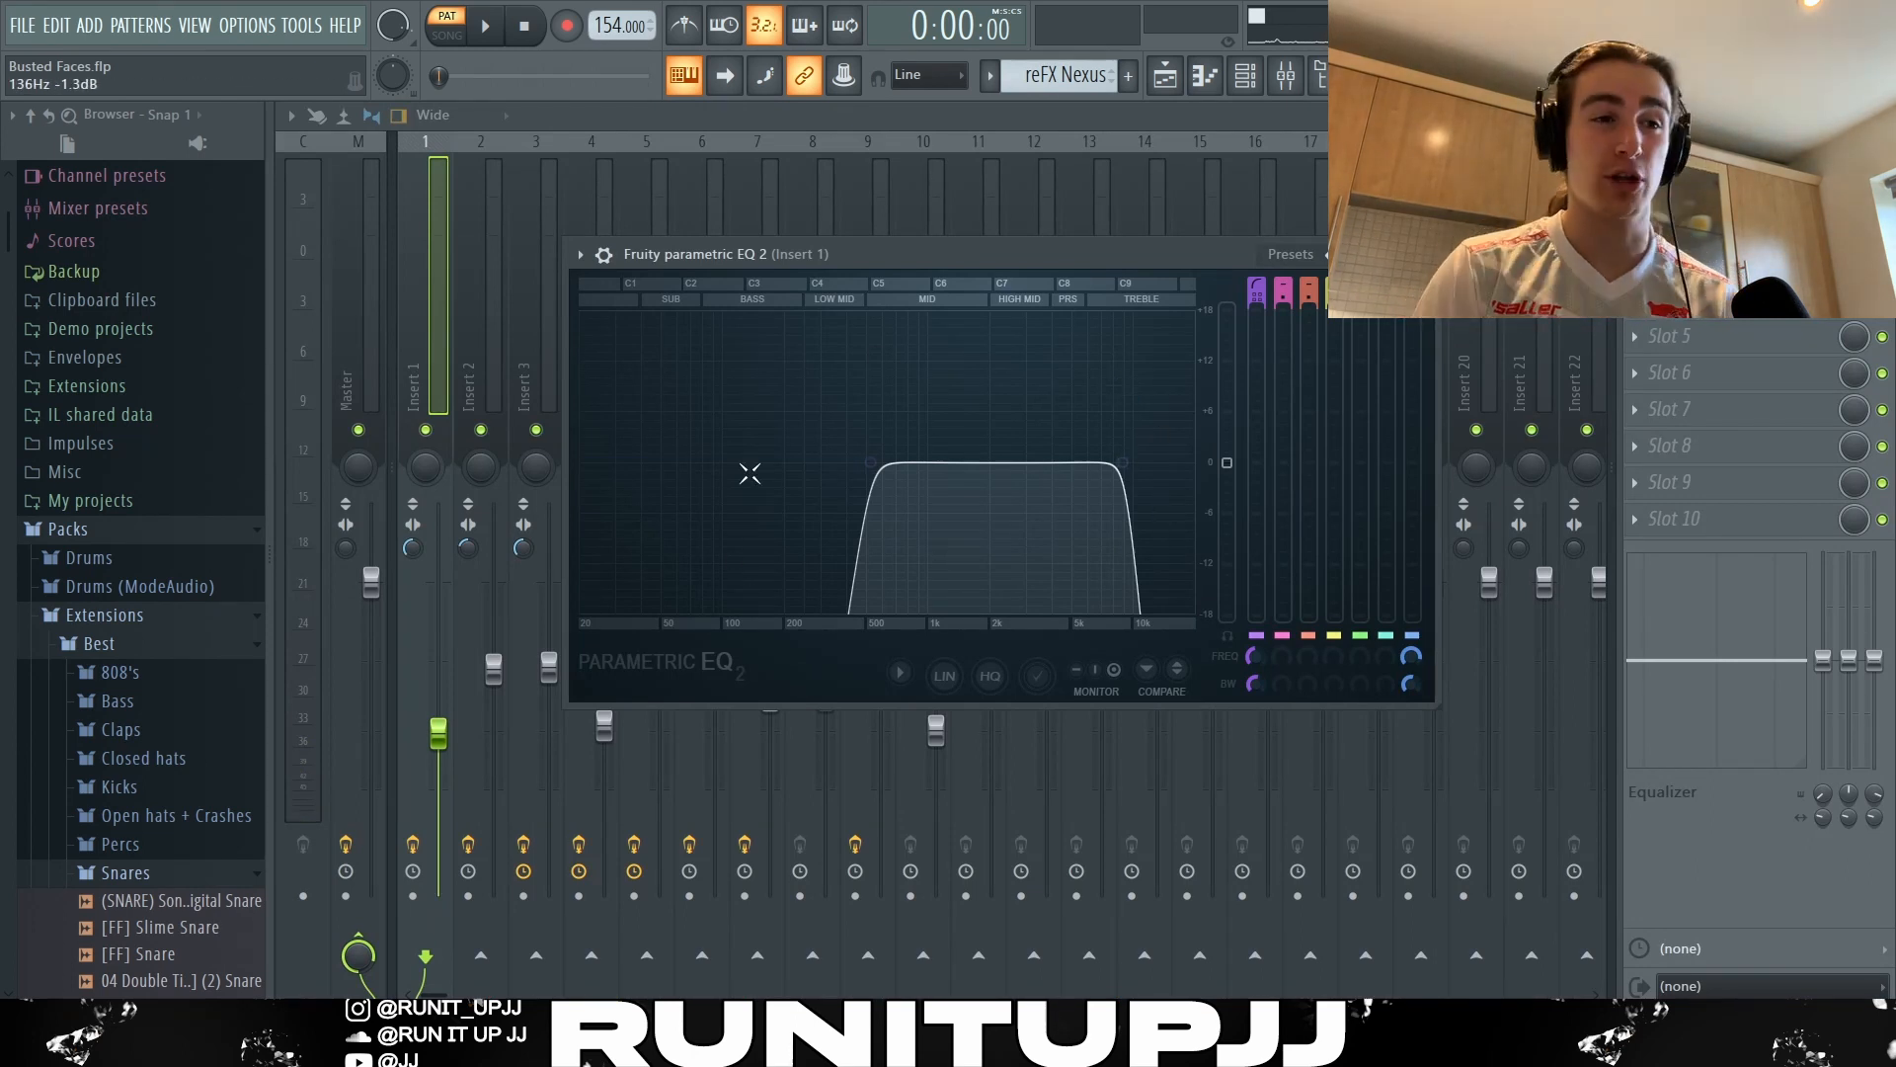
{"action": "key", "text": "Escape"}
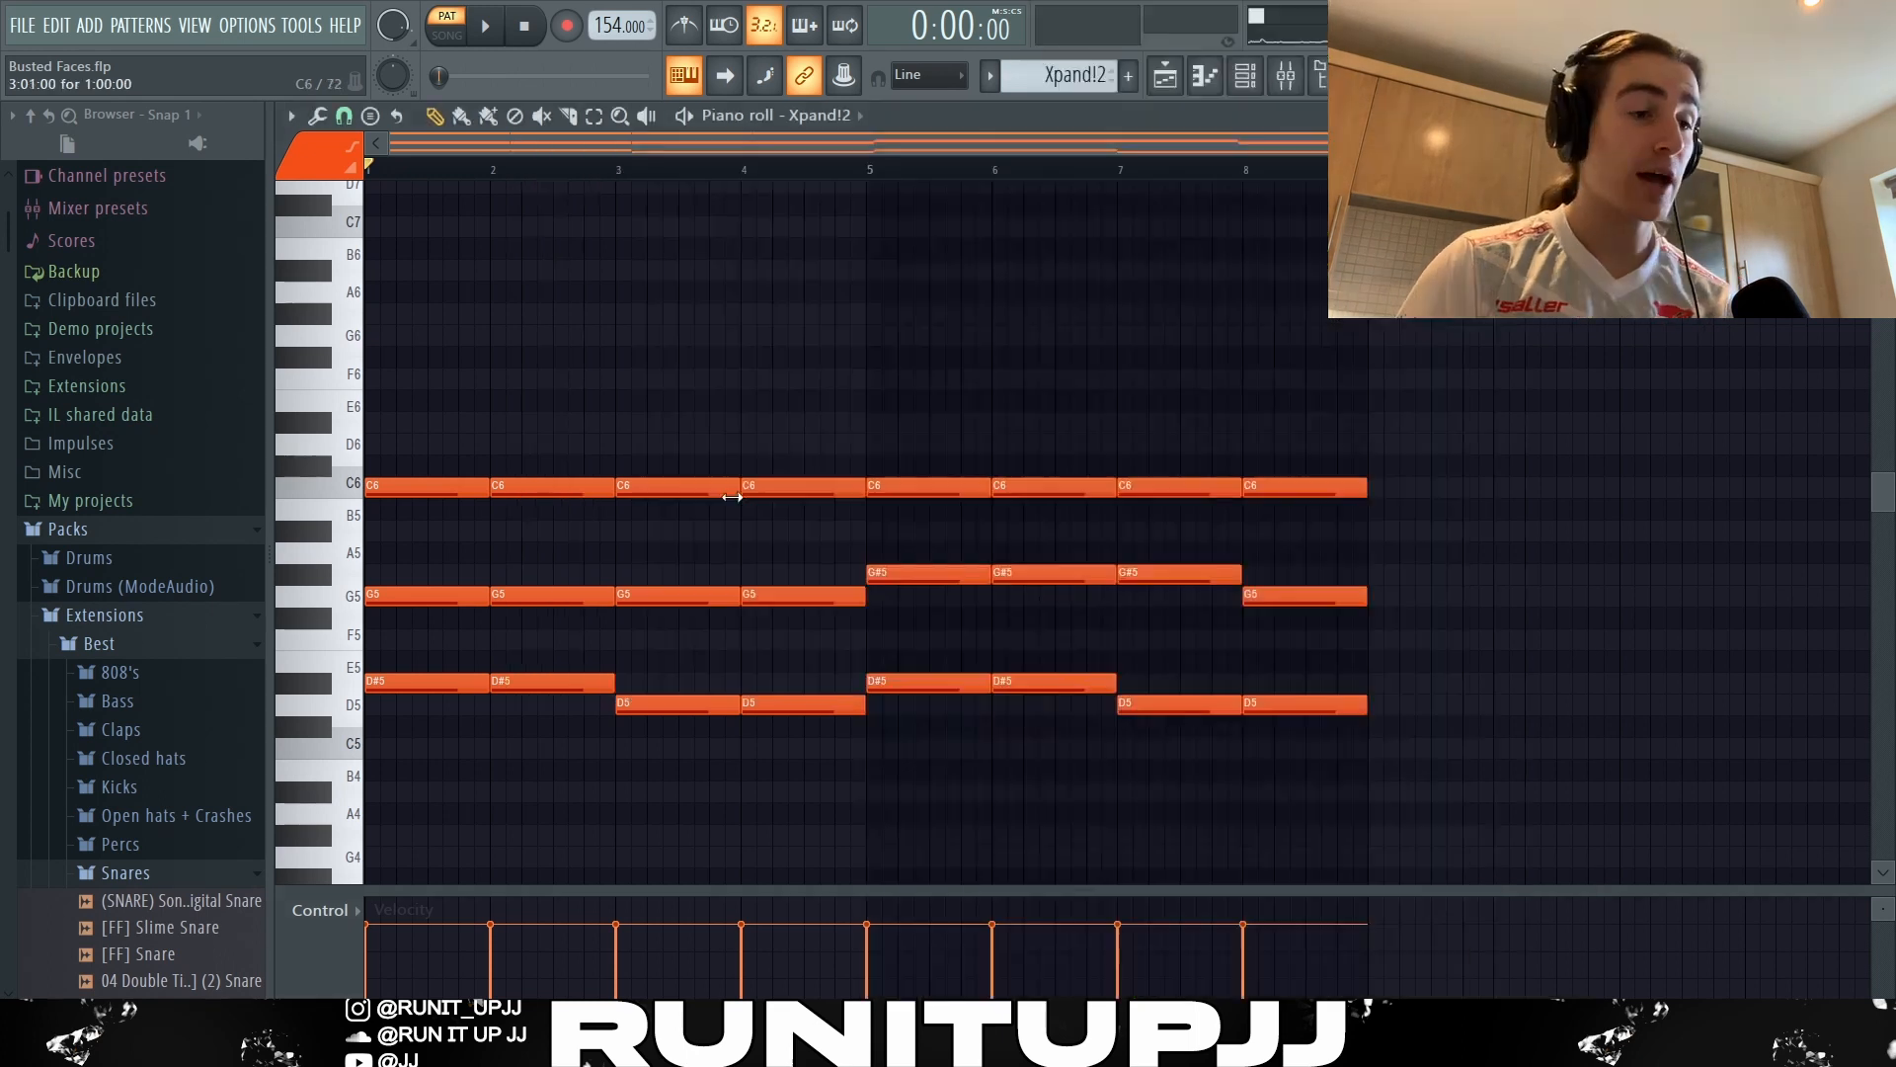
Highlight all of the Xpand!2 chord notes in the piano roll, clear the selection and play the pattern.
{"action": "left_click_drag", "start_coordinate": [366, 365], "coordinate": [1579, 805]}
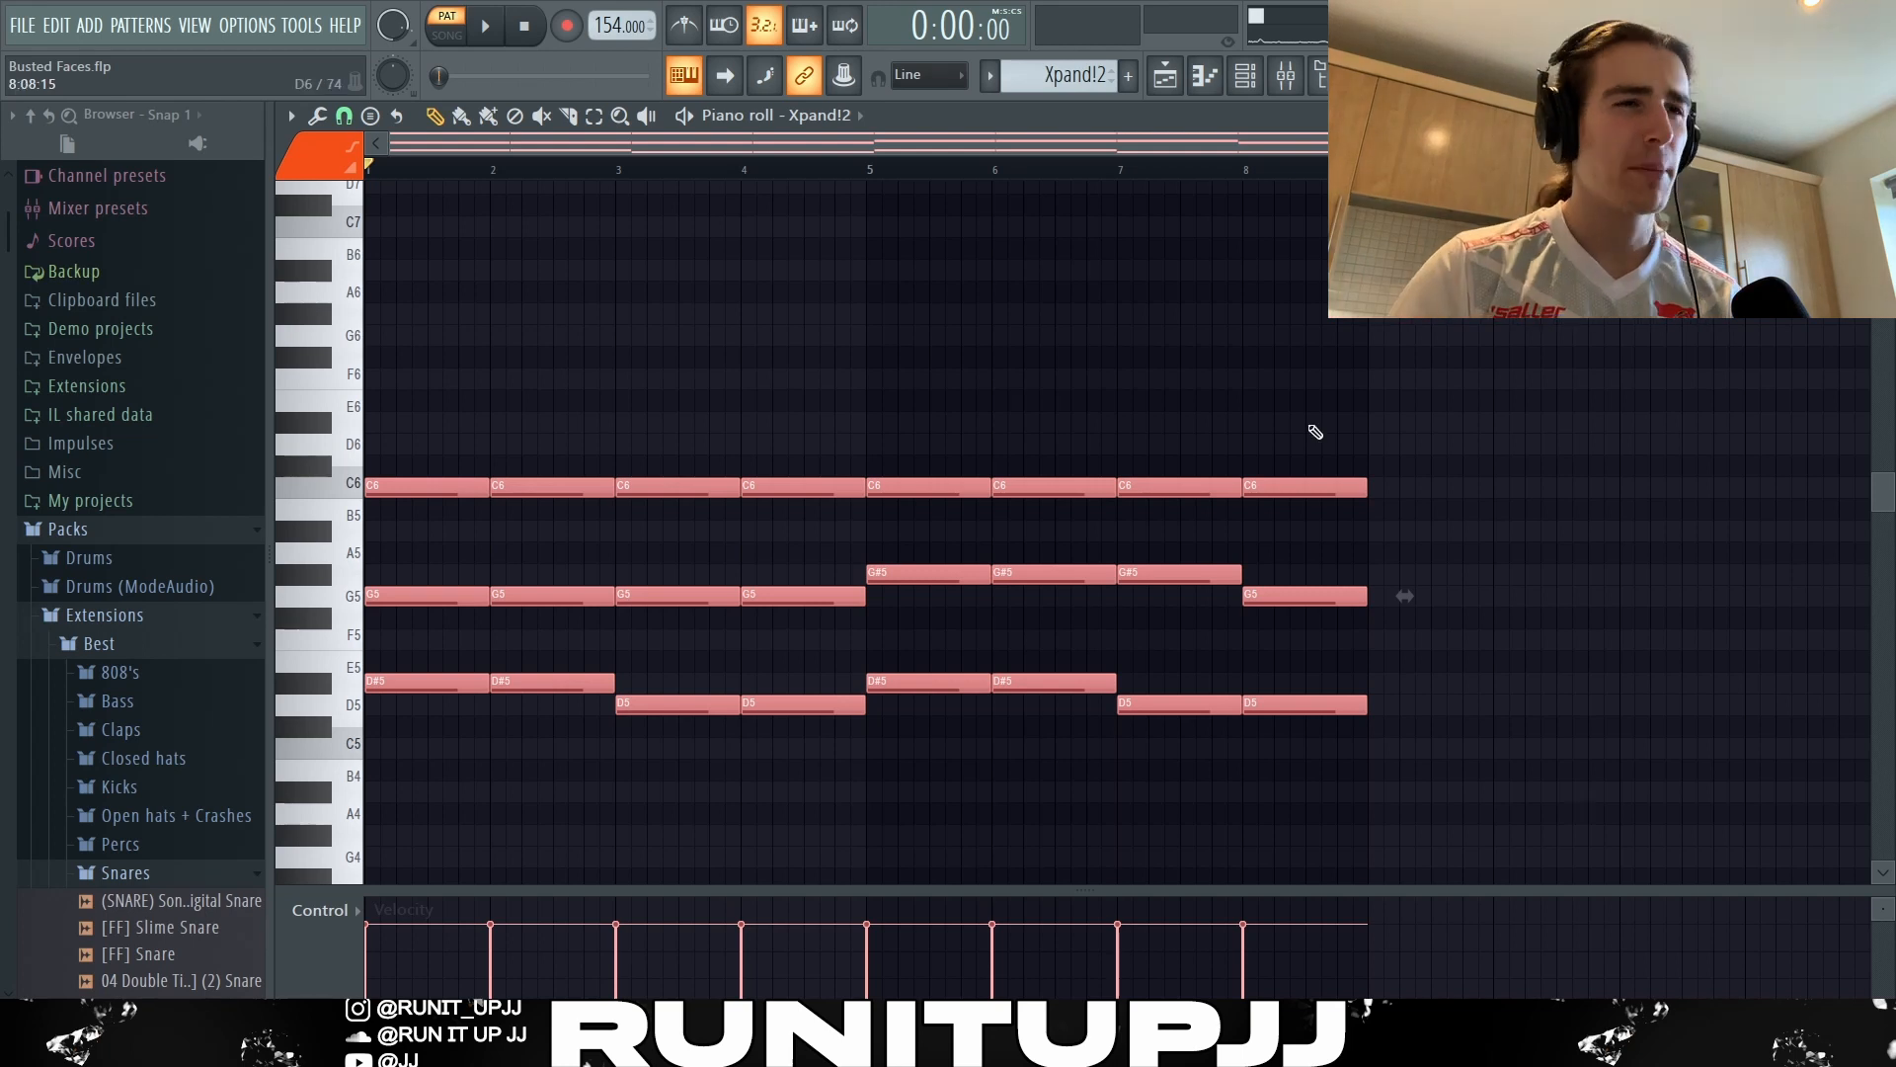
{"action": "left_click_drag", "start_coordinate": [1328, 382], "coordinate": [283, 253]}
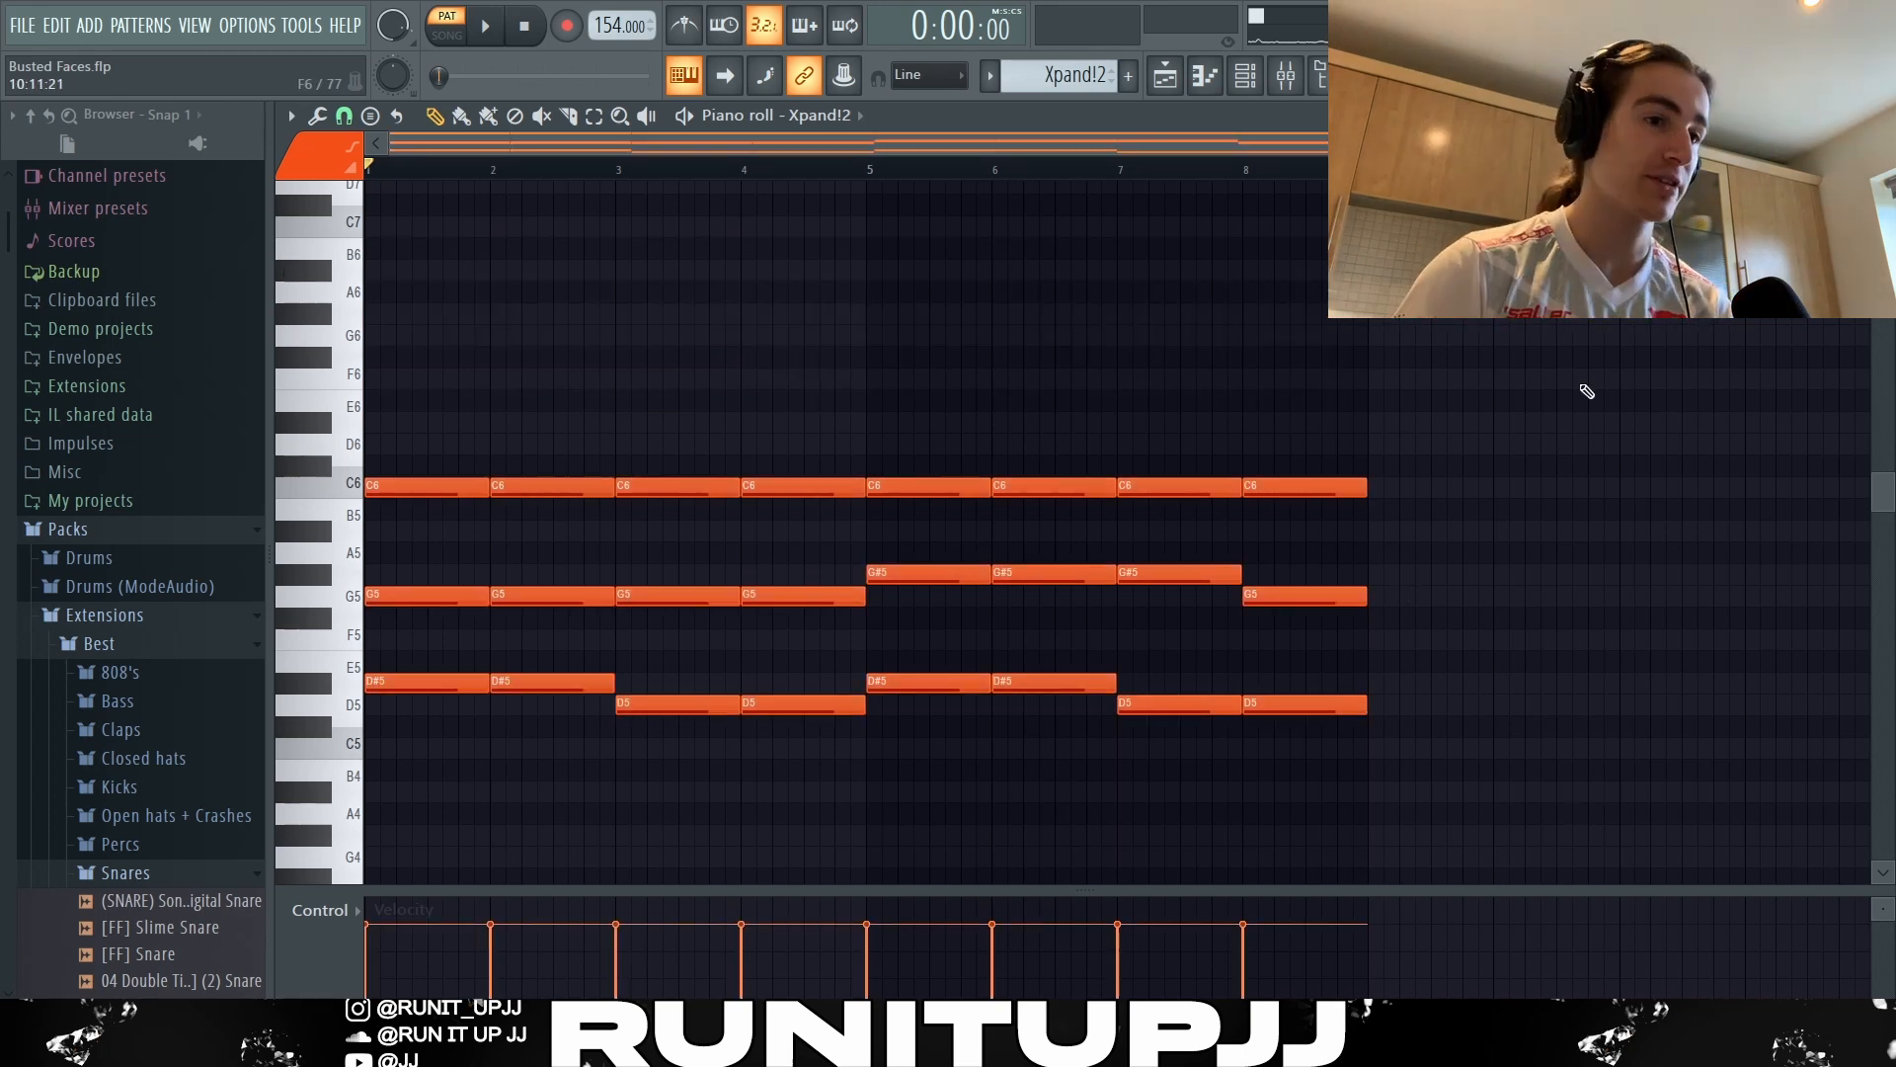
{"action": "left_click_drag", "start_coordinate": [448, 392], "coordinate": [1541, 846]}
{"action": "left_click", "coordinate": [1600, 684], "text": "ctrl"}
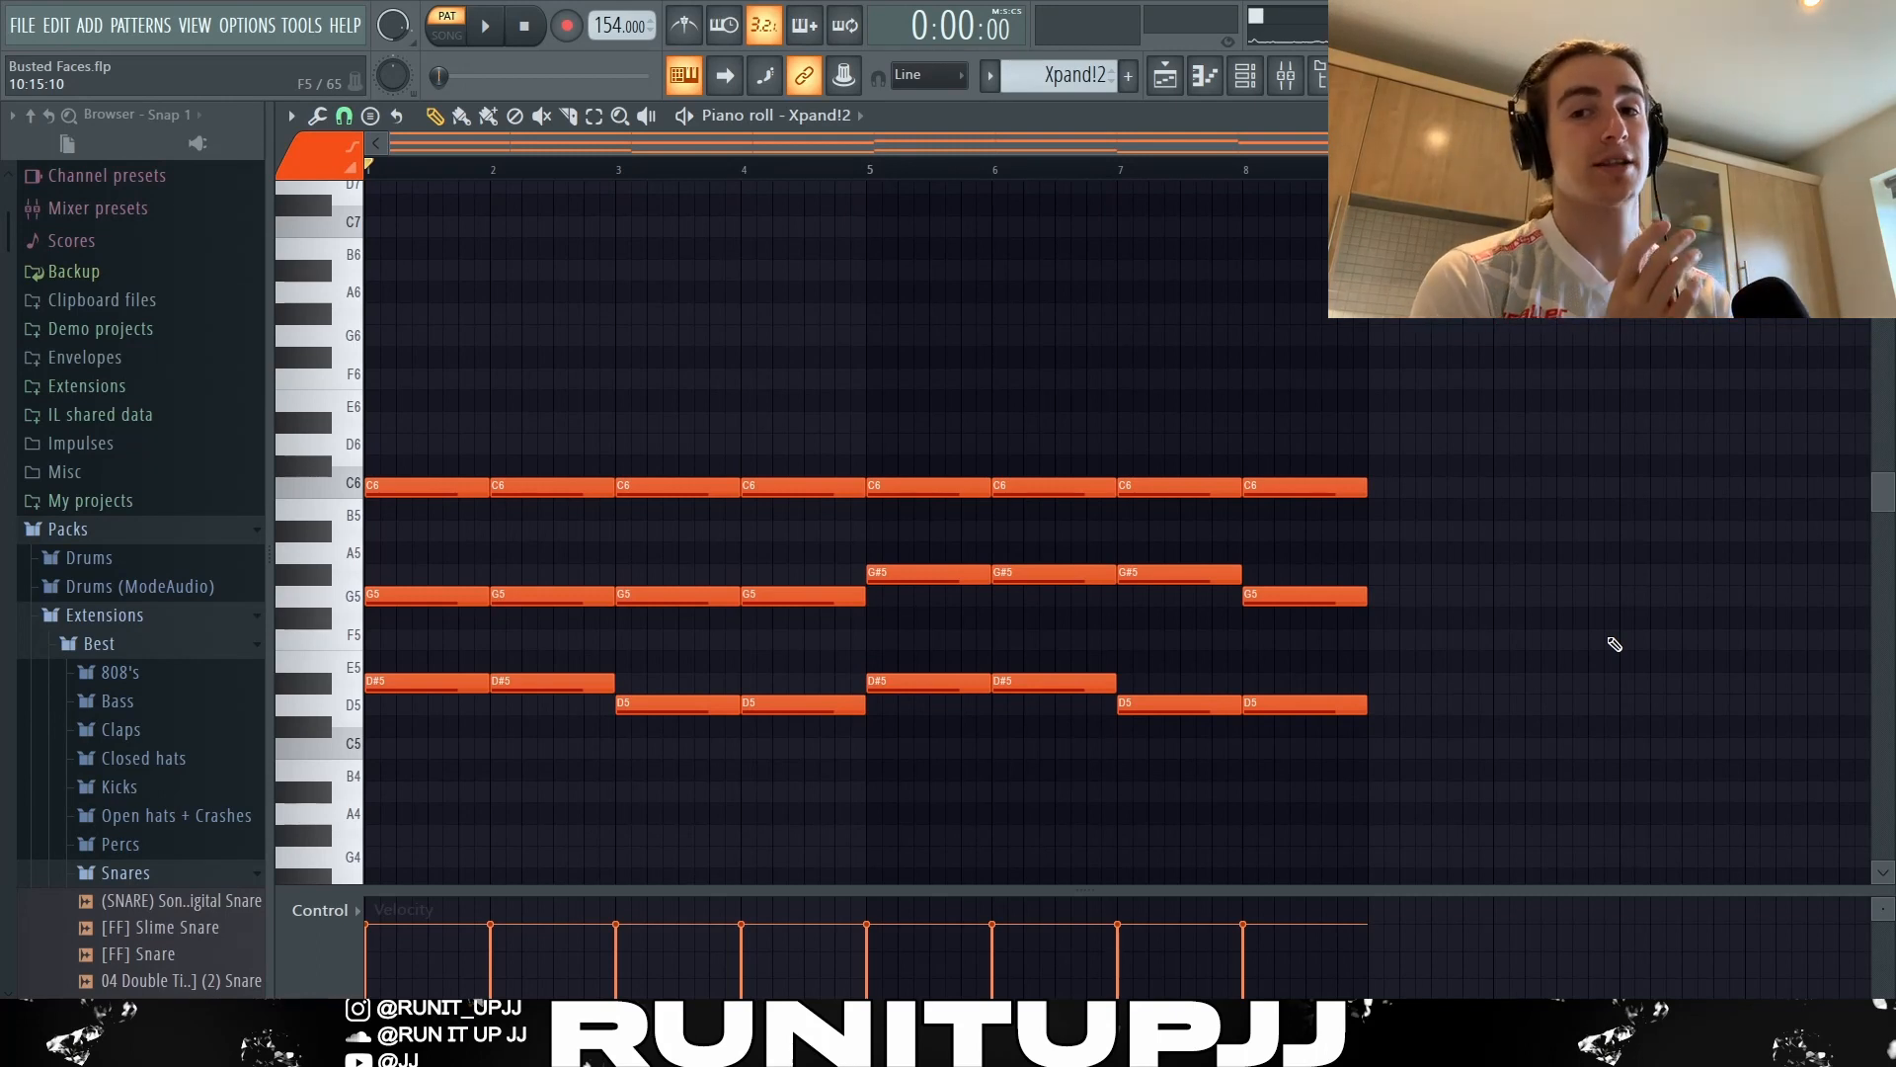
{"action": "key", "text": "space"}
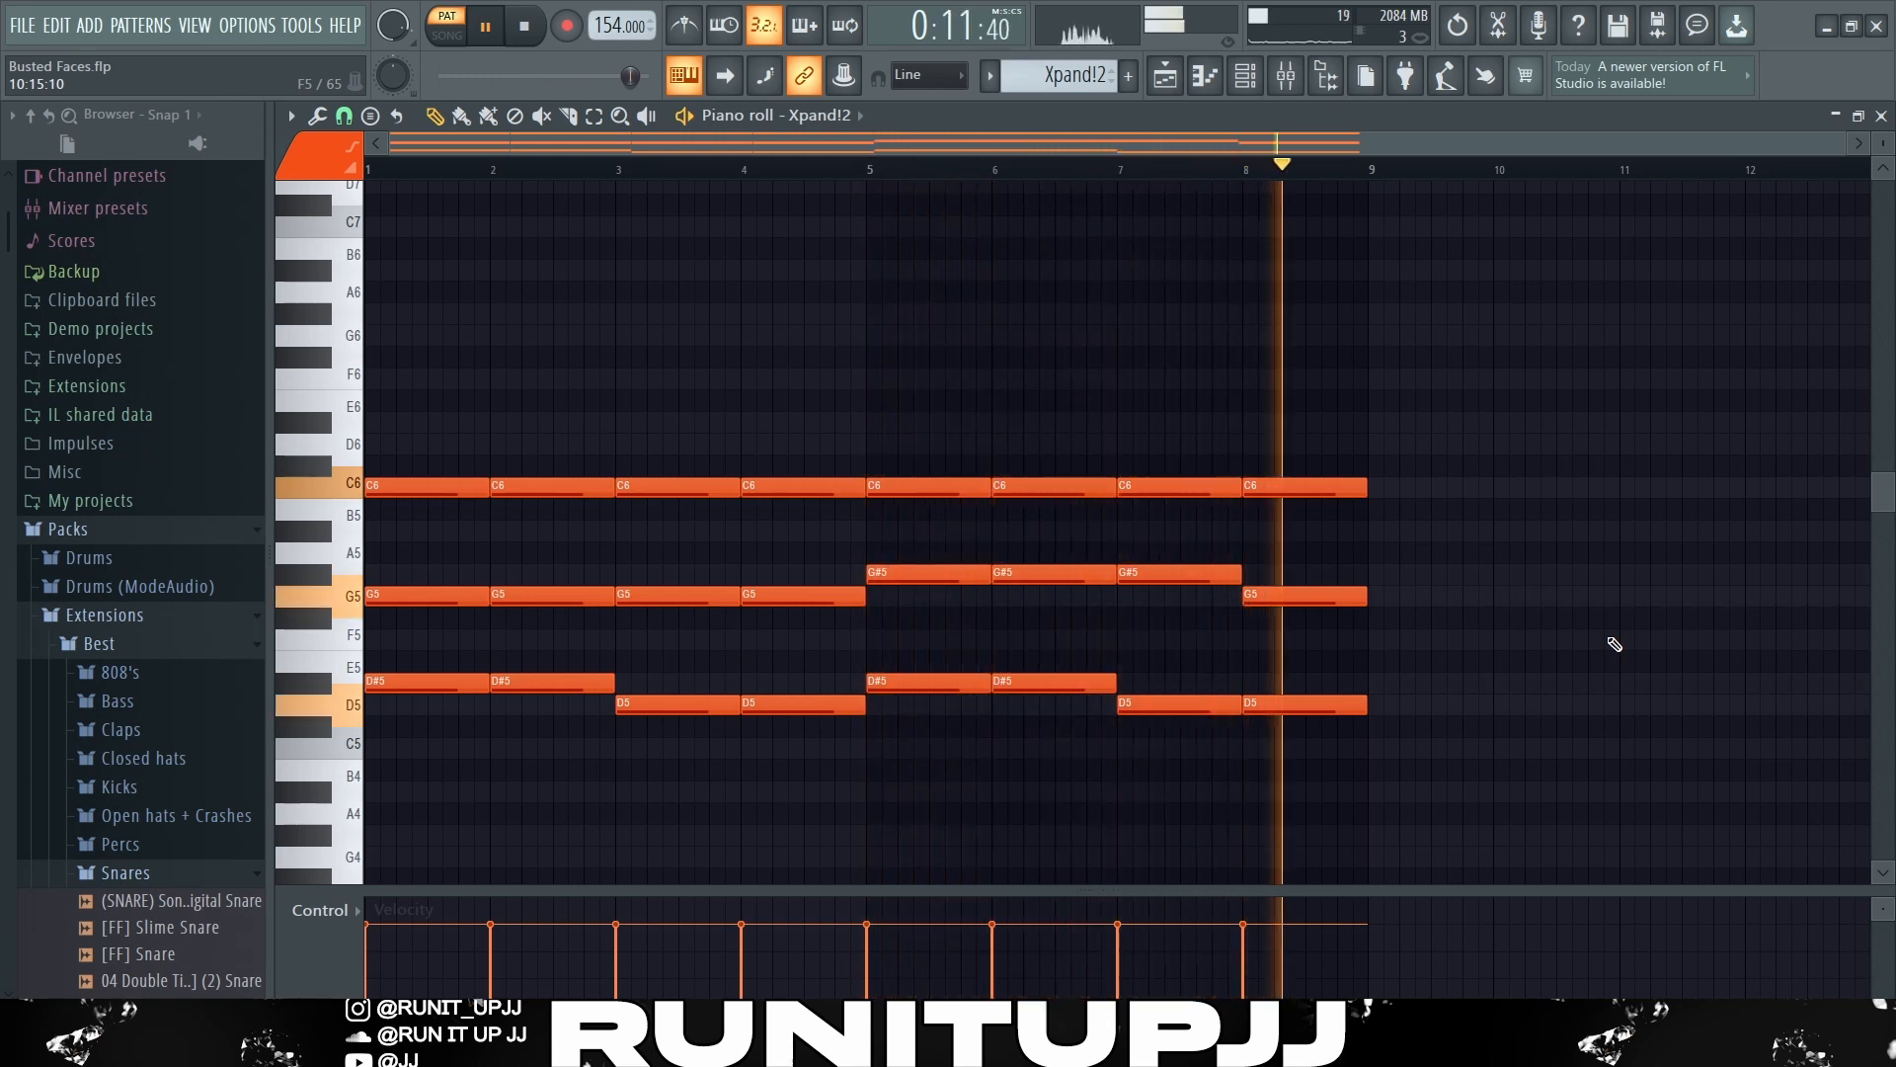
{"action": "key", "text": "space"}
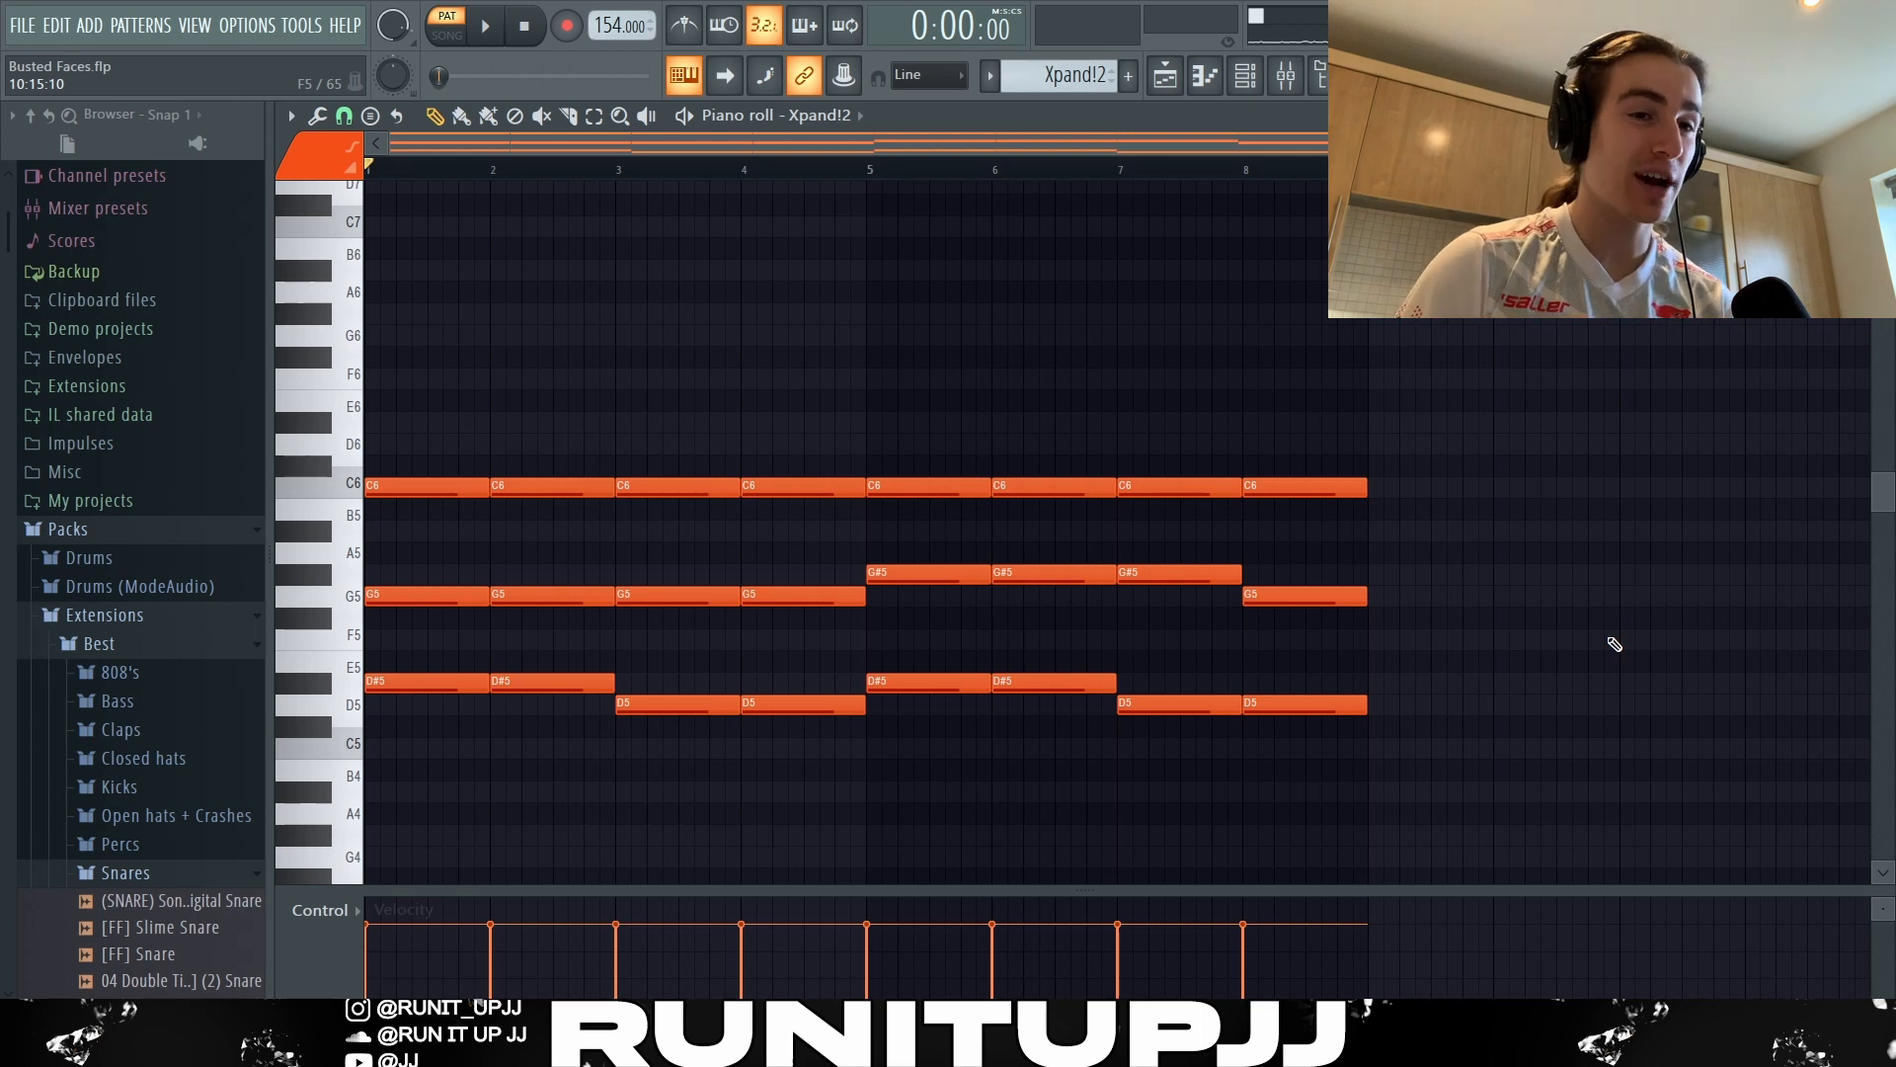
Examine the movement between neighbouring Xpand!2 chord notes and review the Fruity Parametric EQ 2 curve on Insert 2.
{"action": "left_click_drag", "start_coordinate": [1546, 780], "coordinate": [448, 619]}
{"action": "left_click_drag", "start_coordinate": [553, 614], "coordinate": [582, 578]}
{"action": "left_click_drag", "start_coordinate": [911, 565], "coordinate": [839, 605]}
{"action": "left_click_drag", "start_coordinate": [835, 686], "coordinate": [928, 729]}
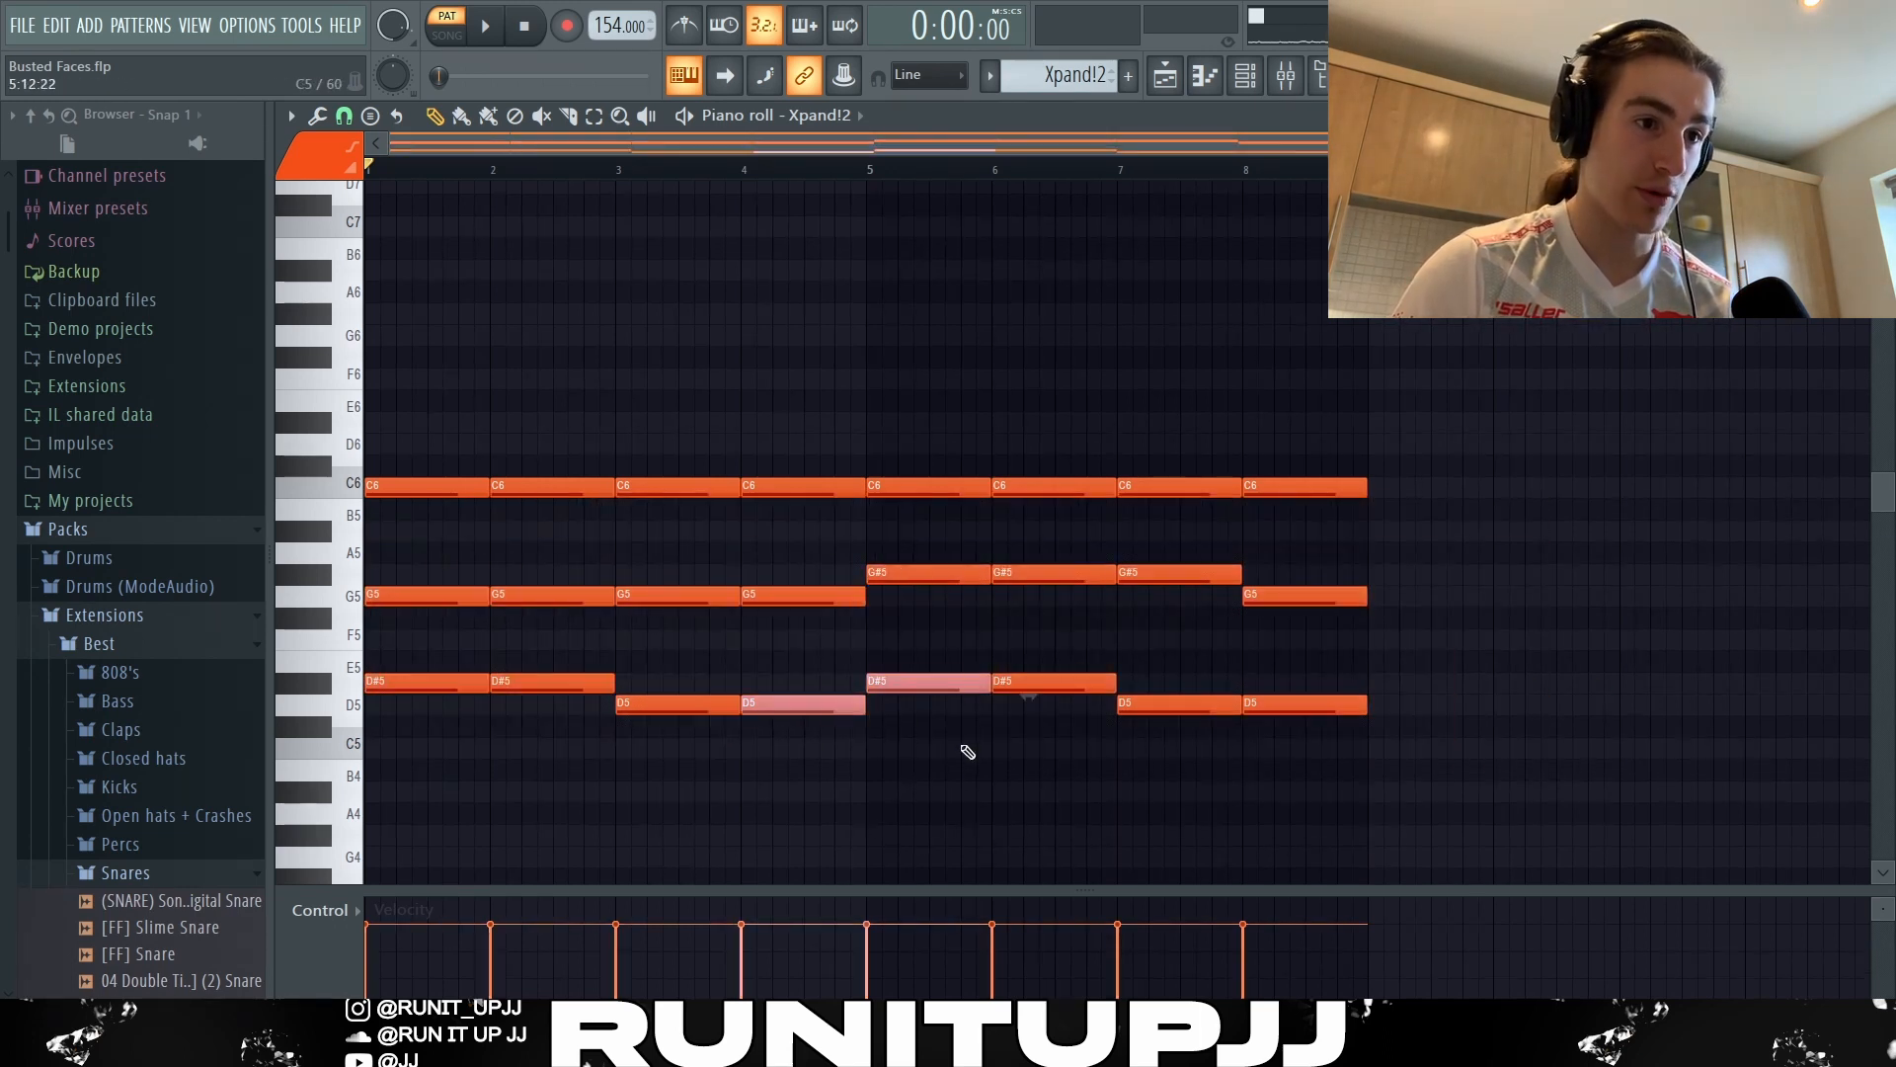
{"action": "left_click", "coordinate": [1511, 593], "text": "ctrl"}
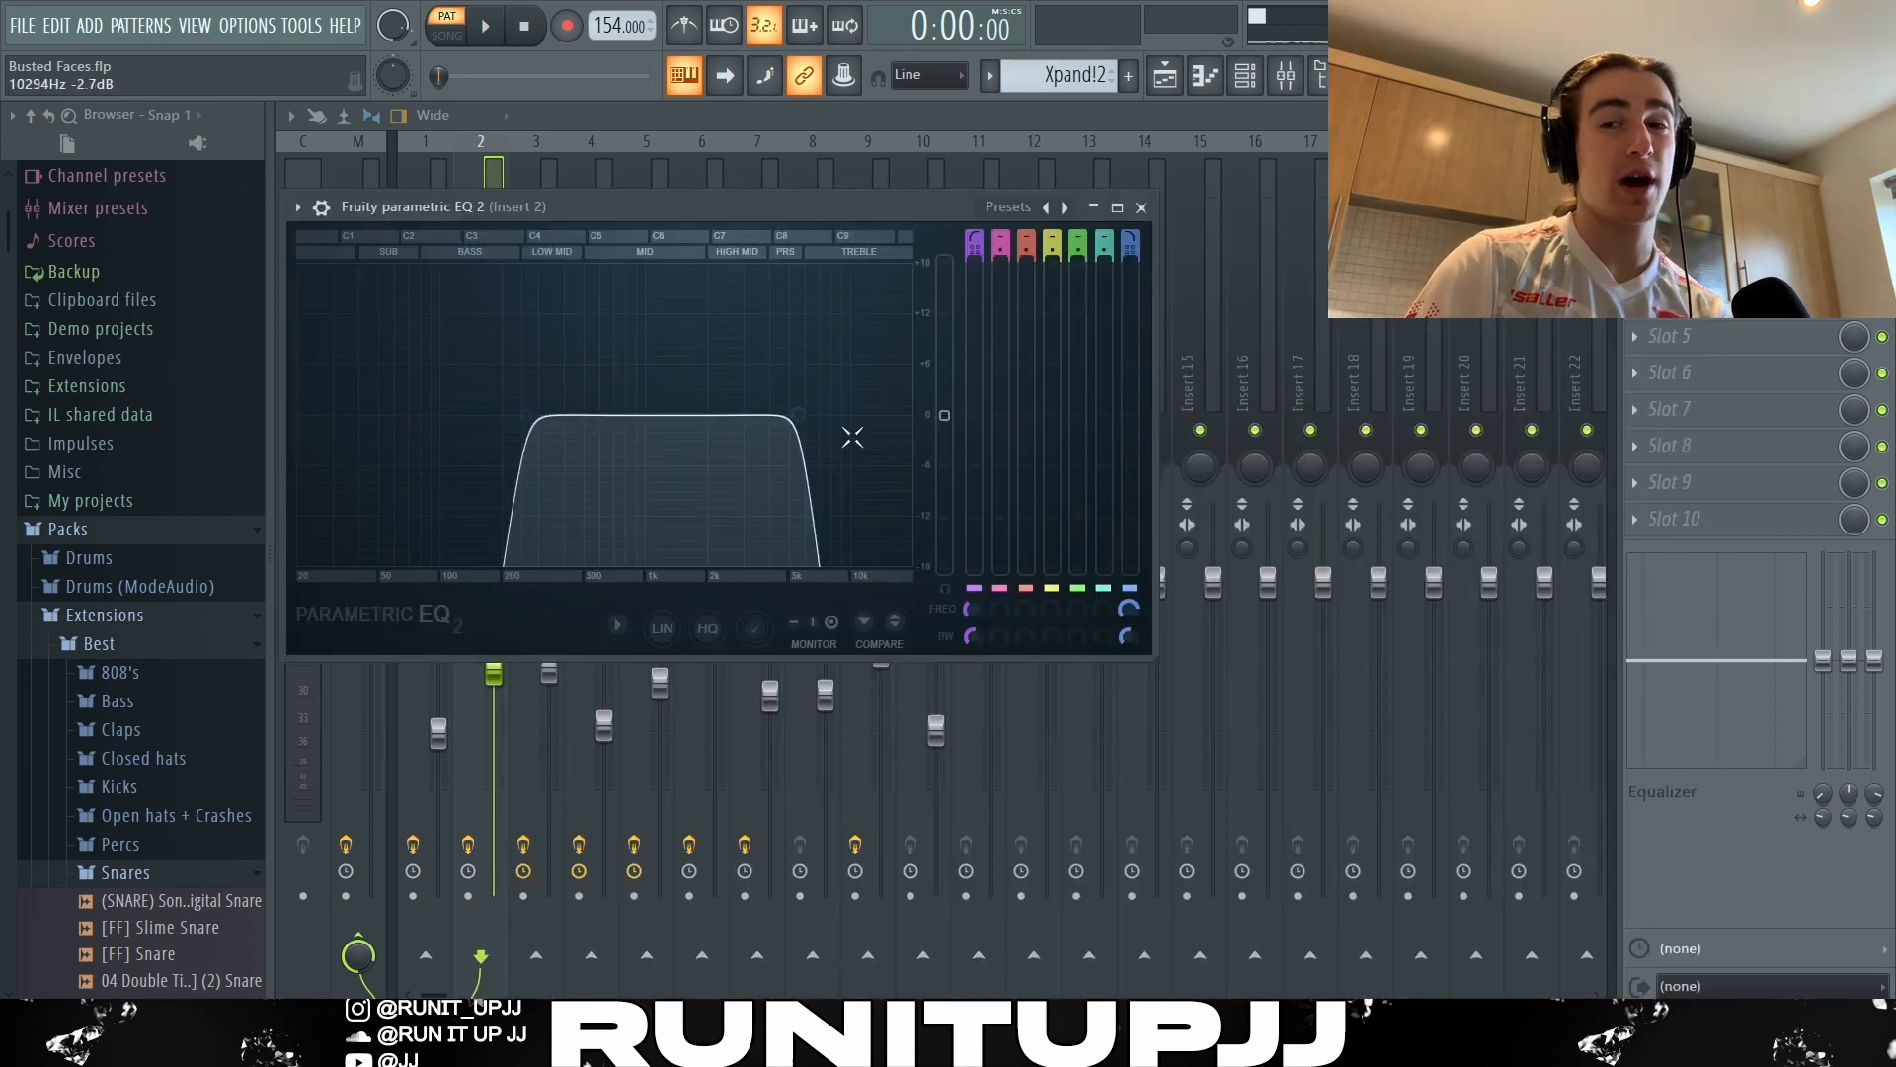
{"action": "key", "text": "Escape"}
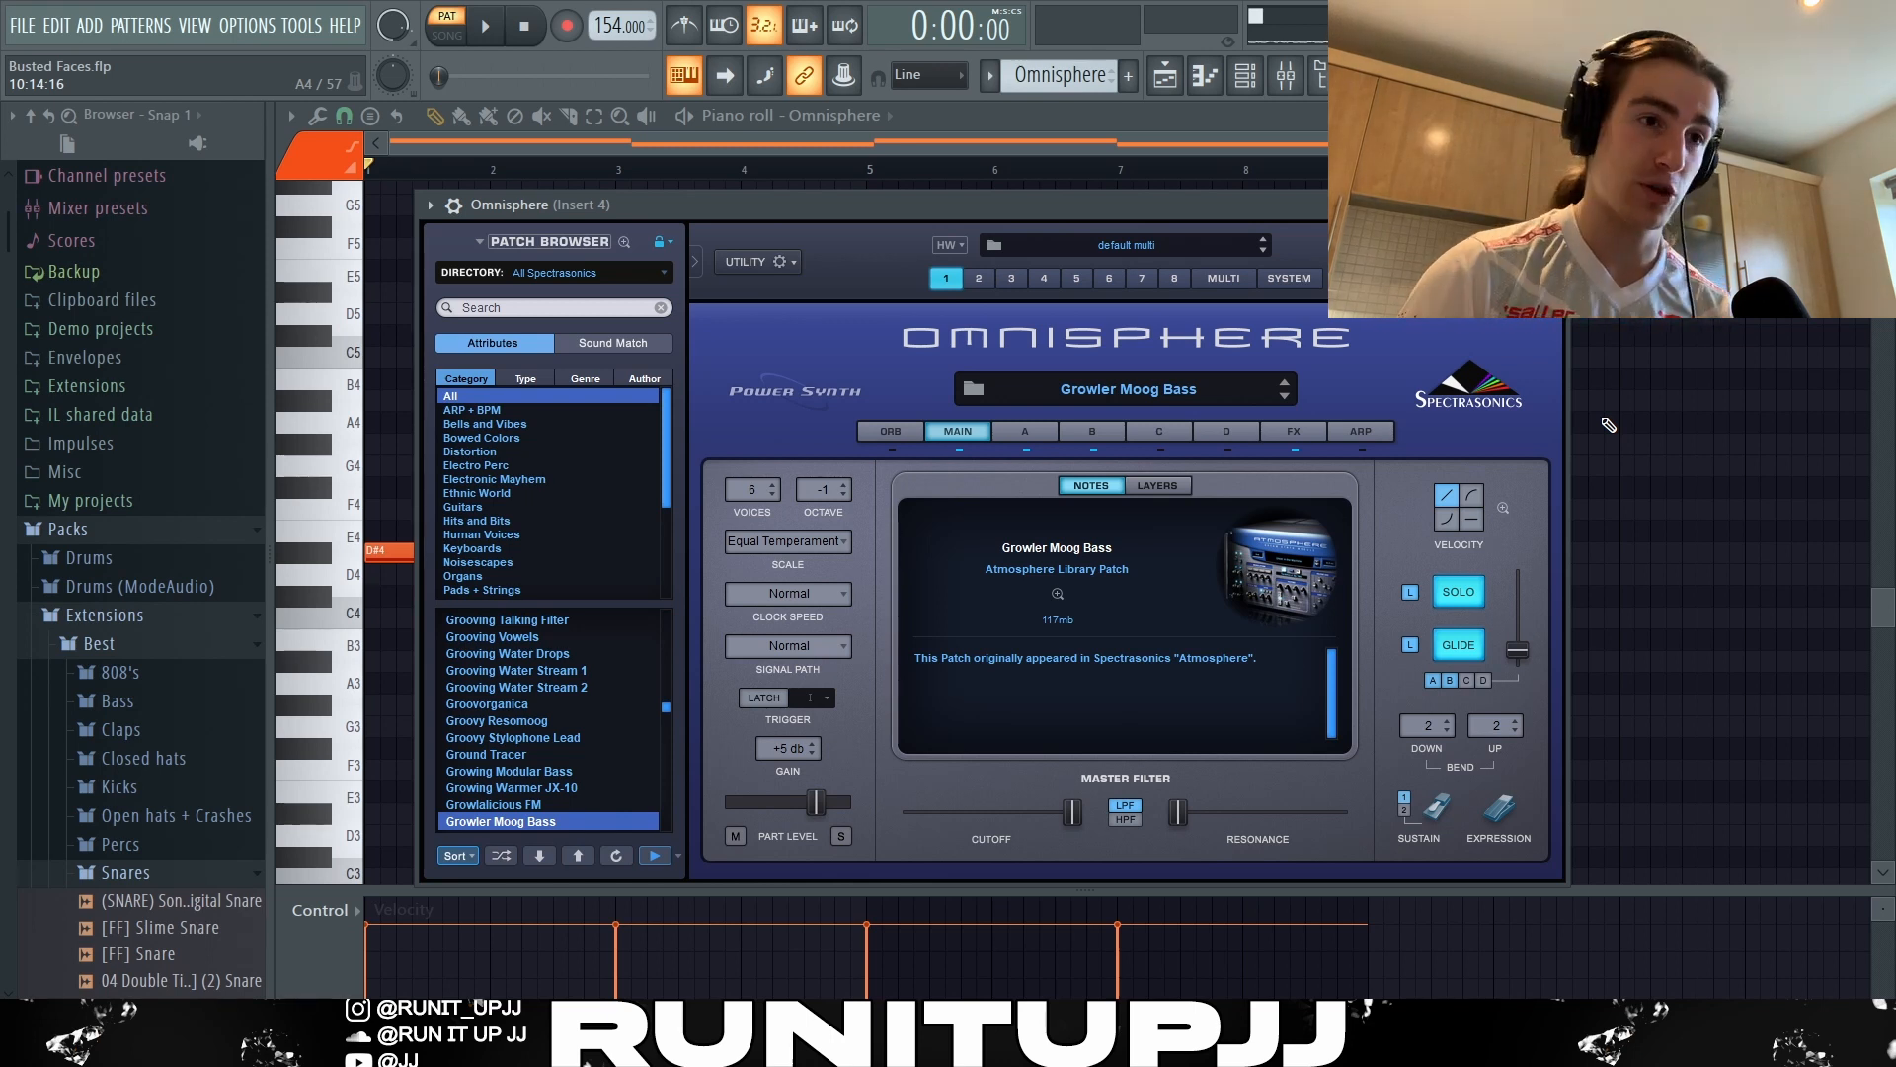
Close the Omnisphere window, highlight the repeated D#4 and D4 bass notes in bars 5–8, and play the pattern.
{"action": "left_click", "coordinate": [1554, 204]}
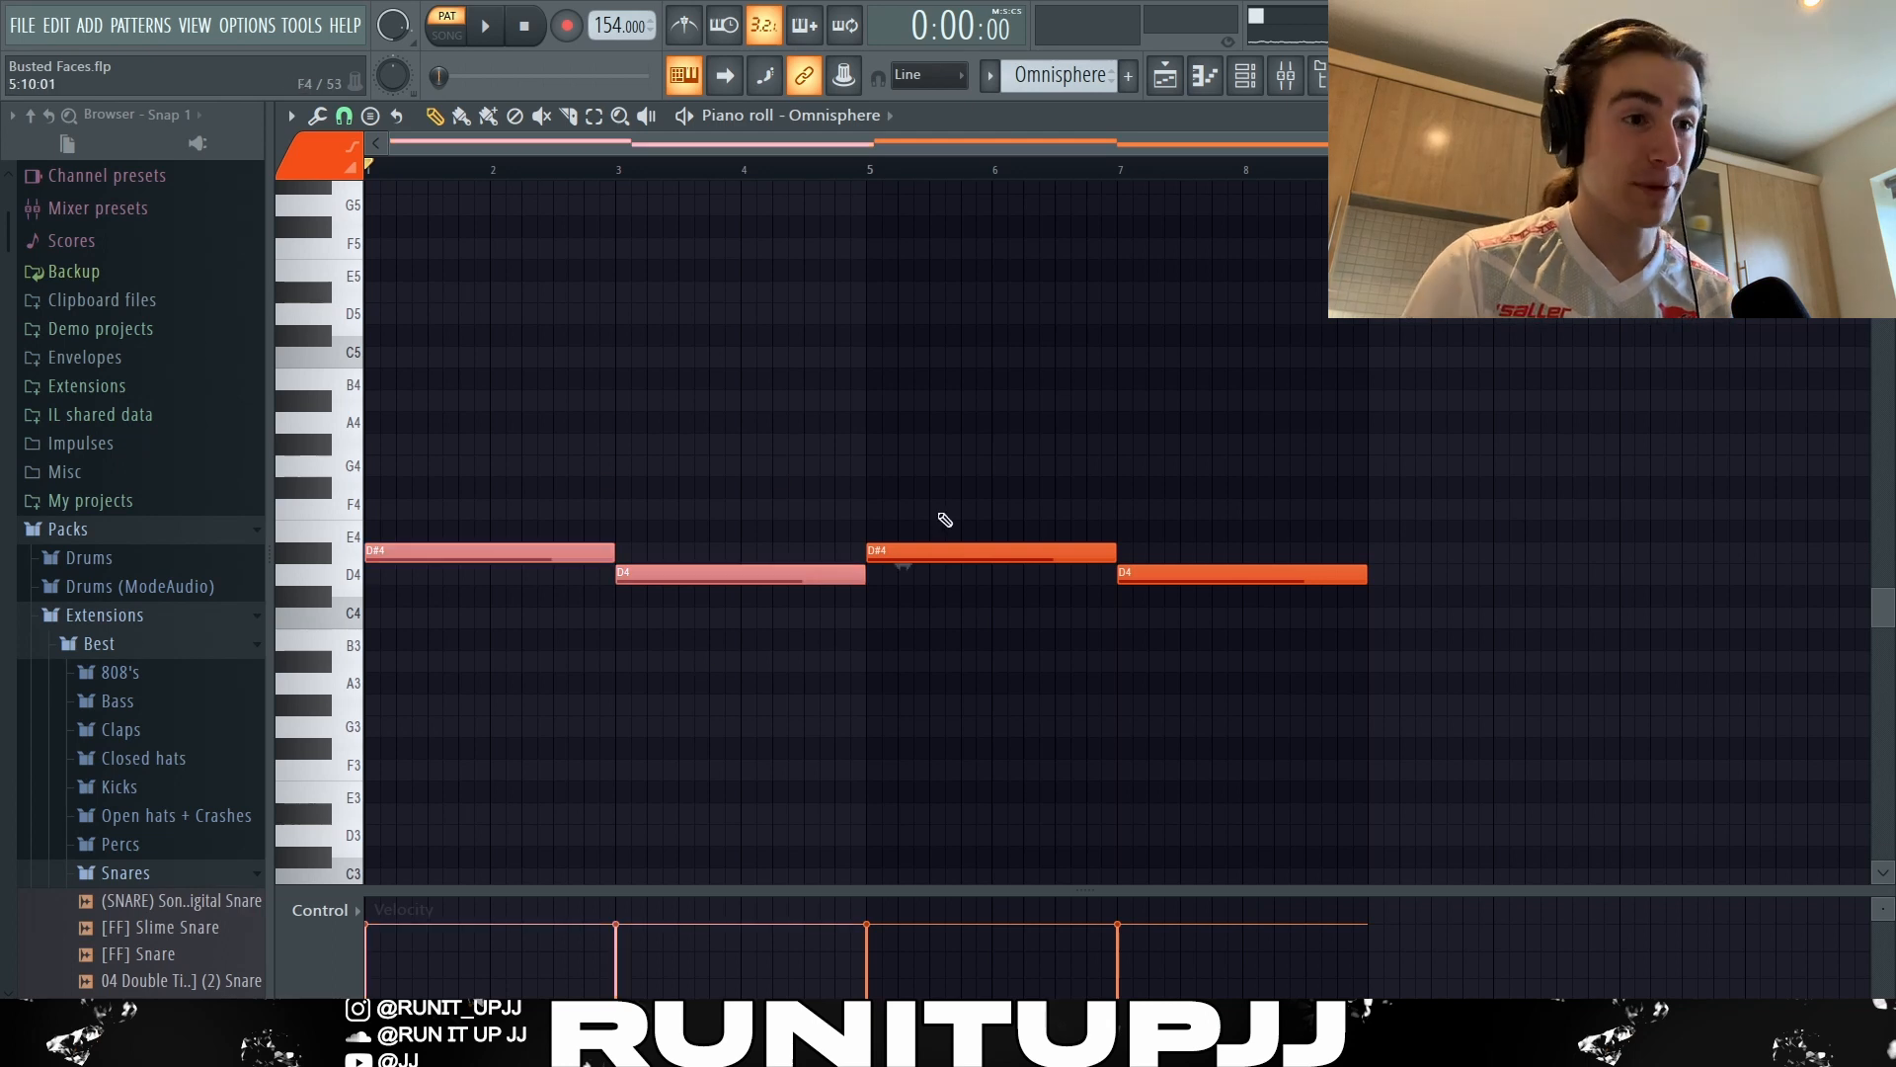
{"action": "left_click_drag", "start_coordinate": [941, 517], "coordinate": [1322, 648]}
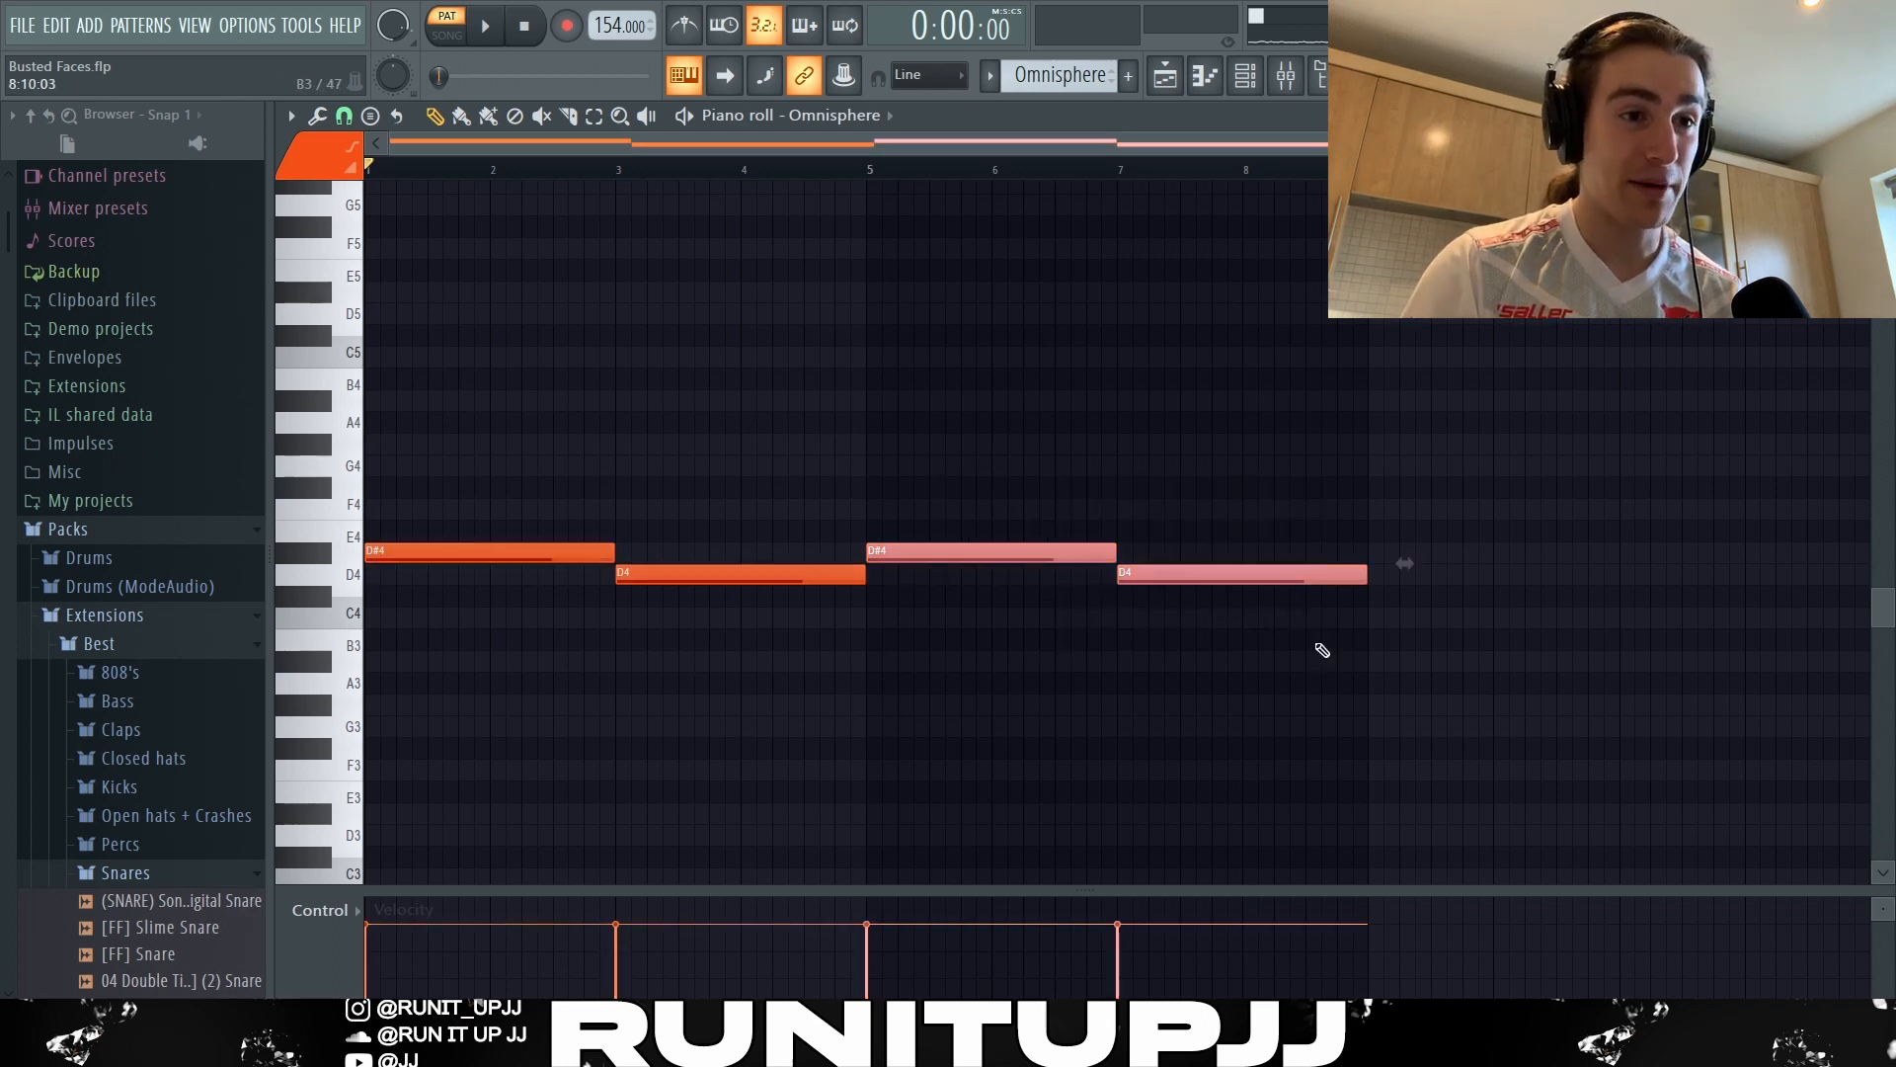
{"action": "left_click", "coordinate": [1593, 528]}
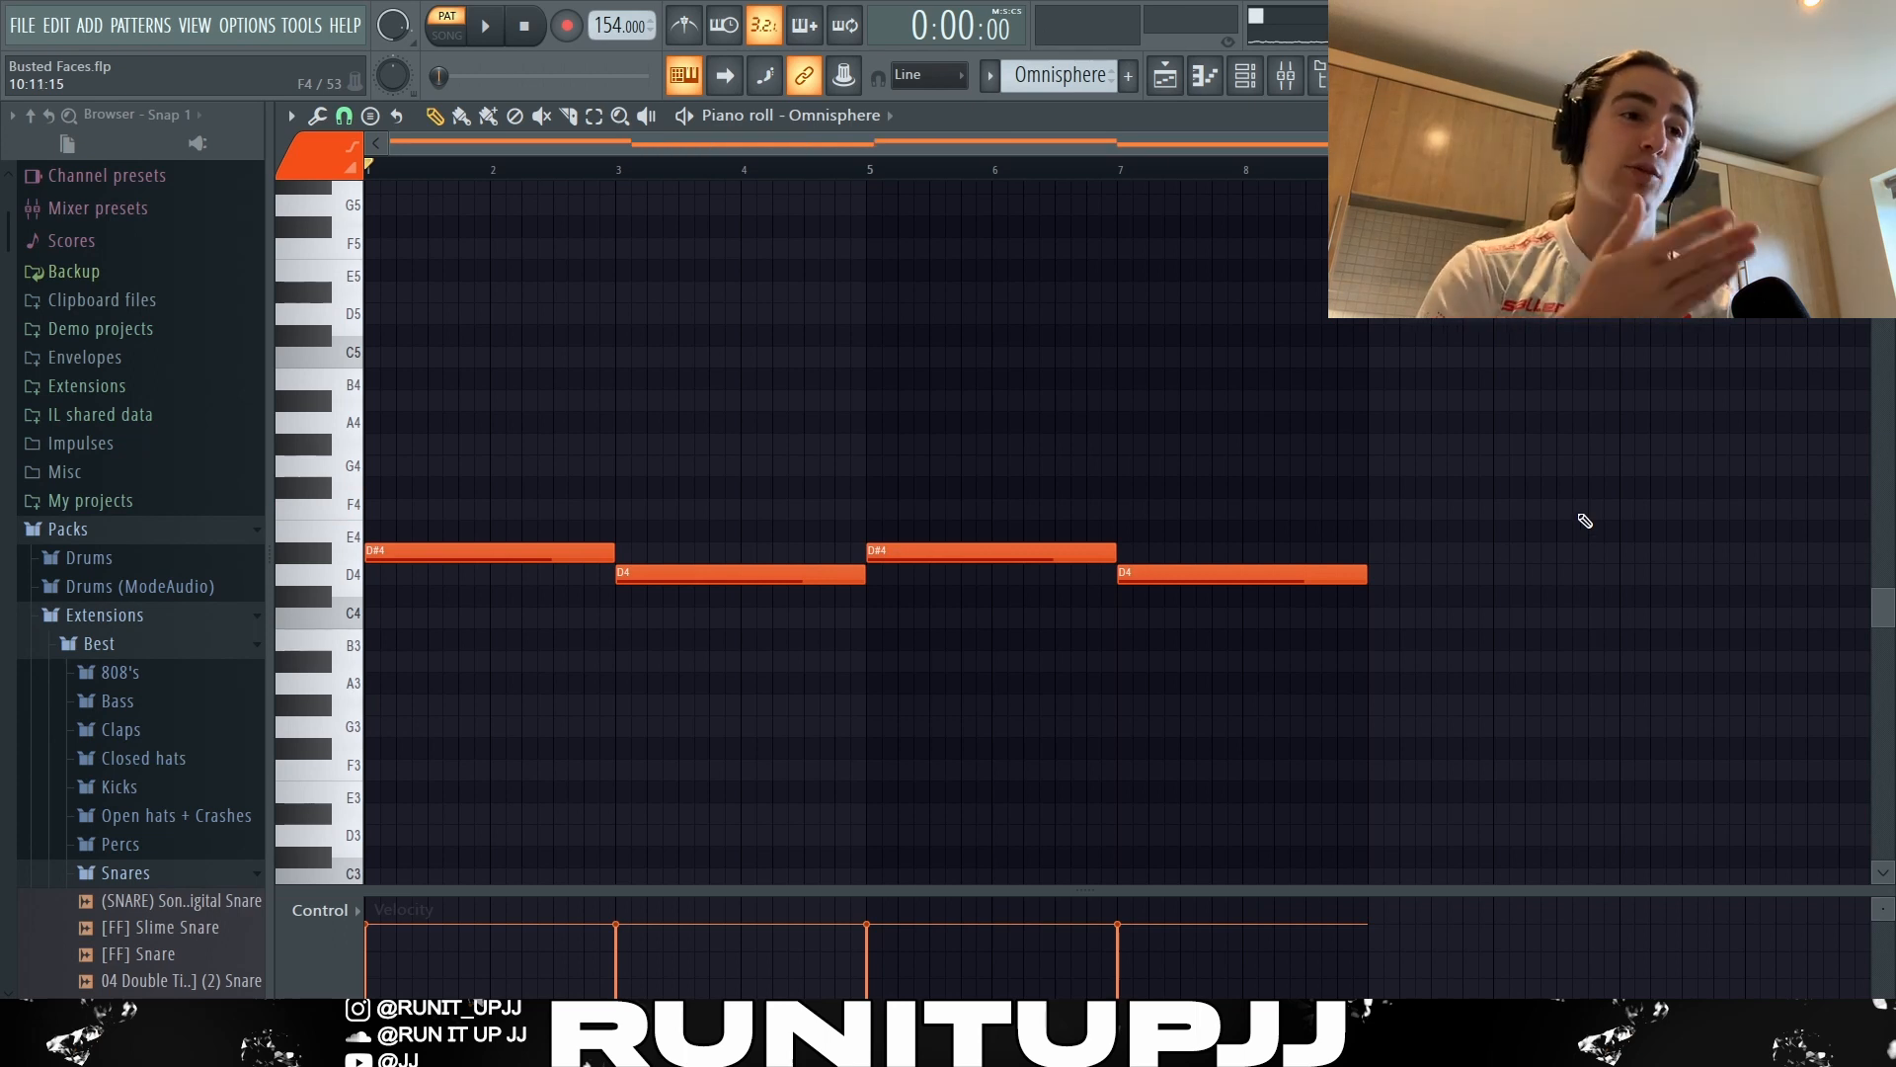
{"action": "key", "text": "space"}
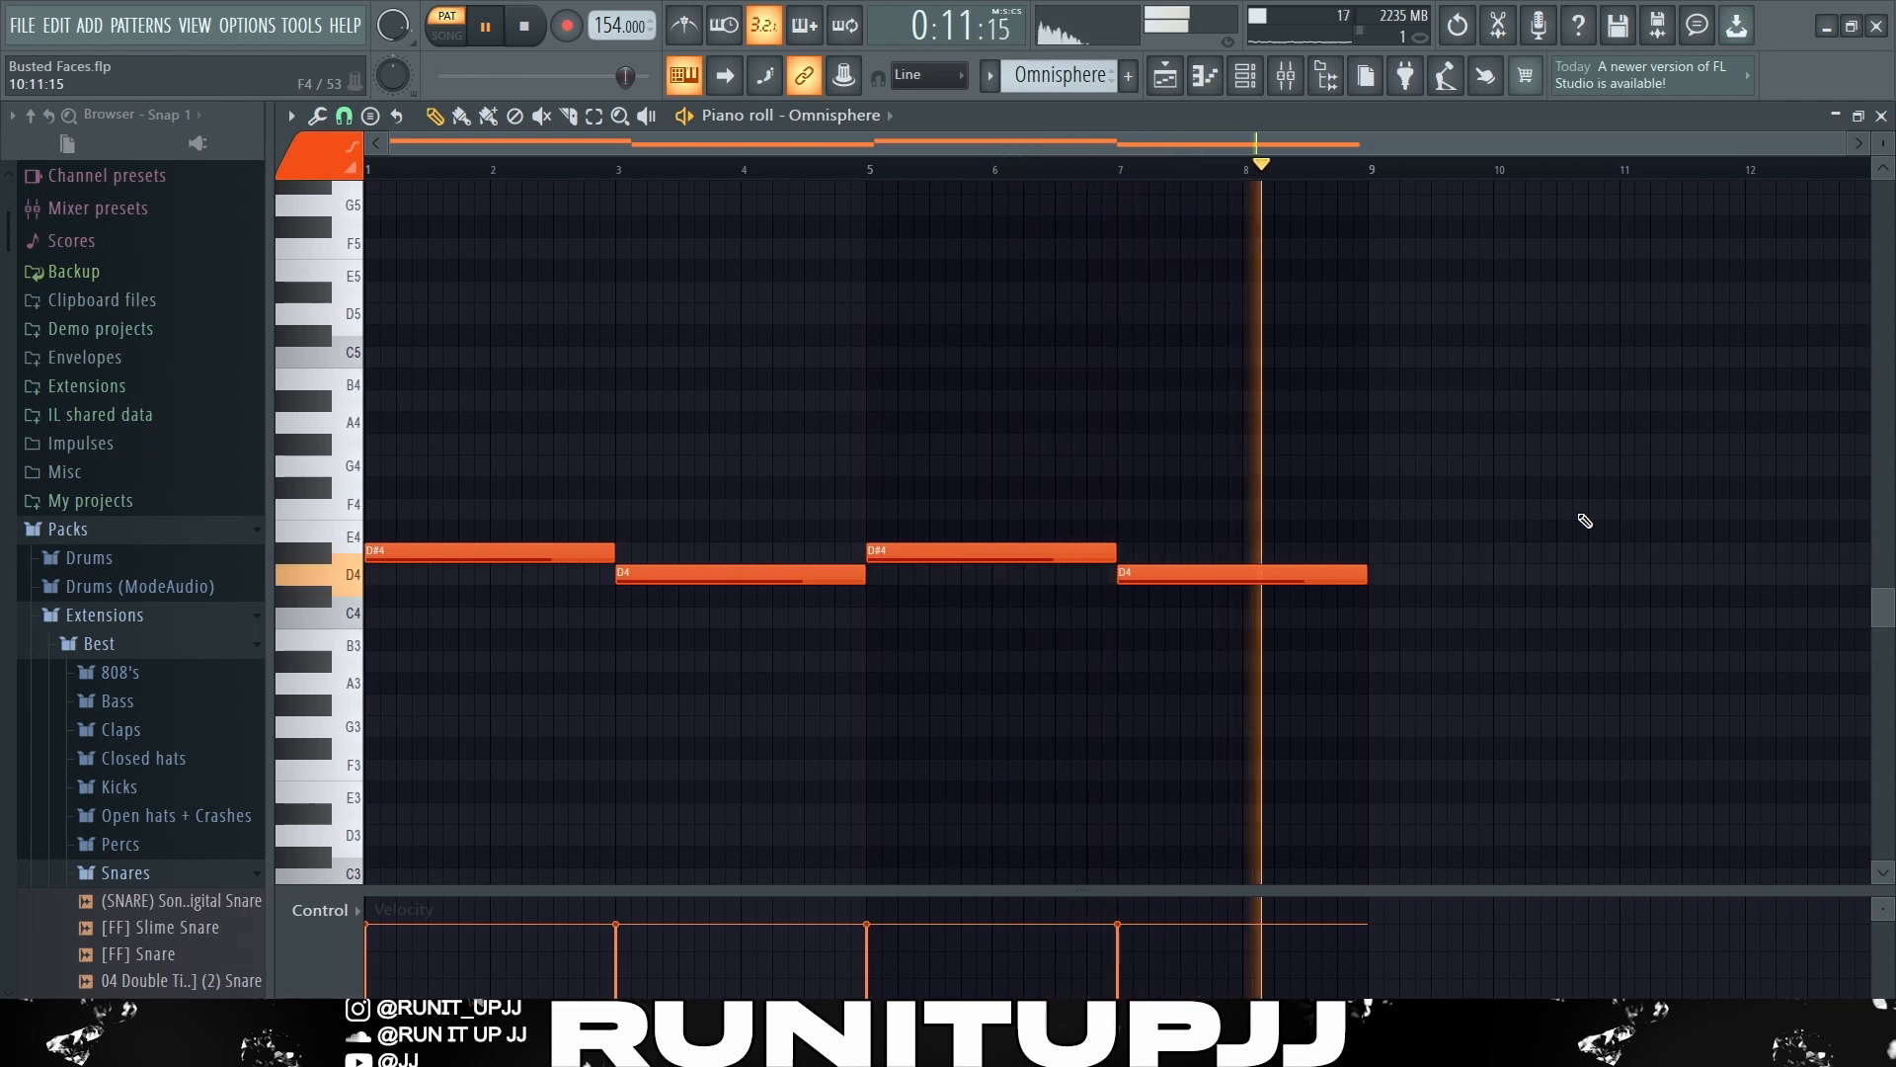
{"action": "key", "text": "space"}
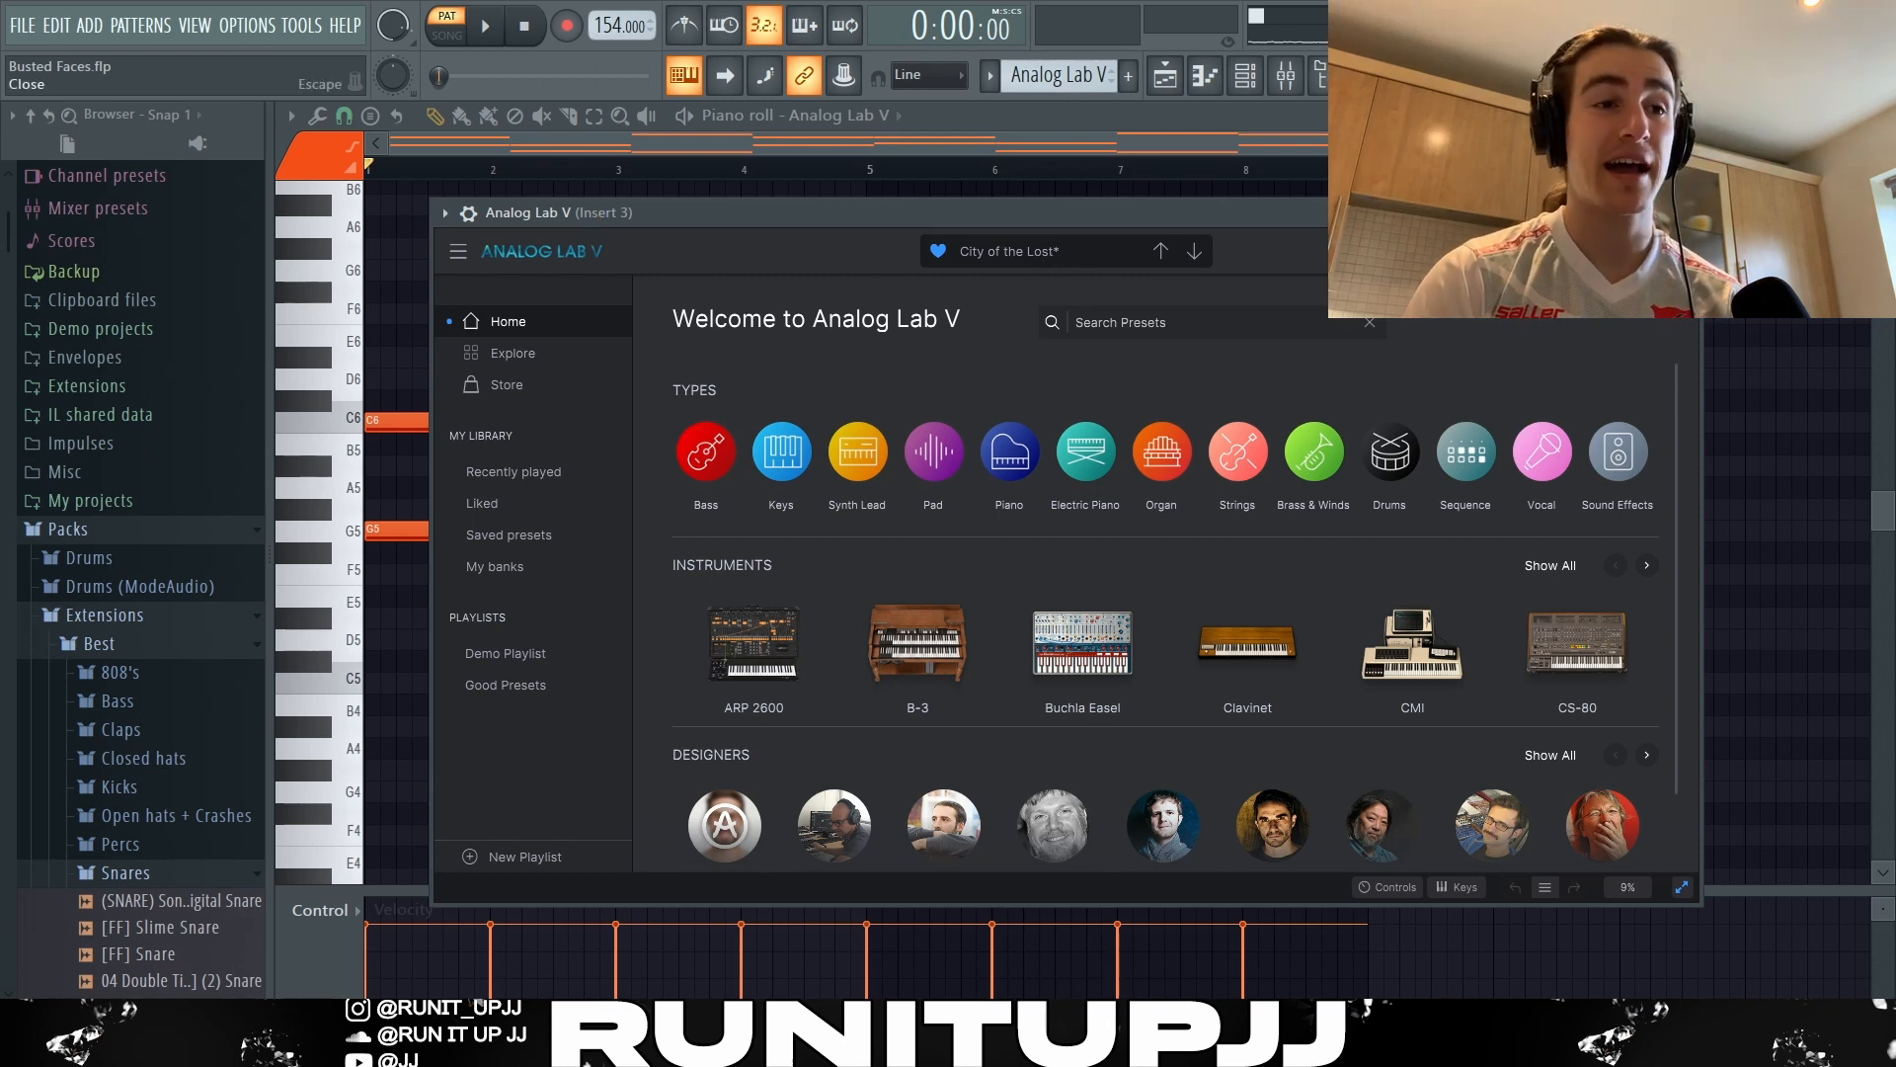
Close the Analog Lab V window and highlight its piano roll notes in bars 1–2 and 5–6 for comparison.
{"action": "left_click", "coordinate": [1684, 213]}
{"action": "left_click_drag", "start_coordinate": [391, 372], "coordinate": [591, 755]}
{"action": "left_click_drag", "start_coordinate": [644, 326], "coordinate": [849, 732]}
{"action": "left_click", "coordinate": [892, 753], "text": "ctrl"}
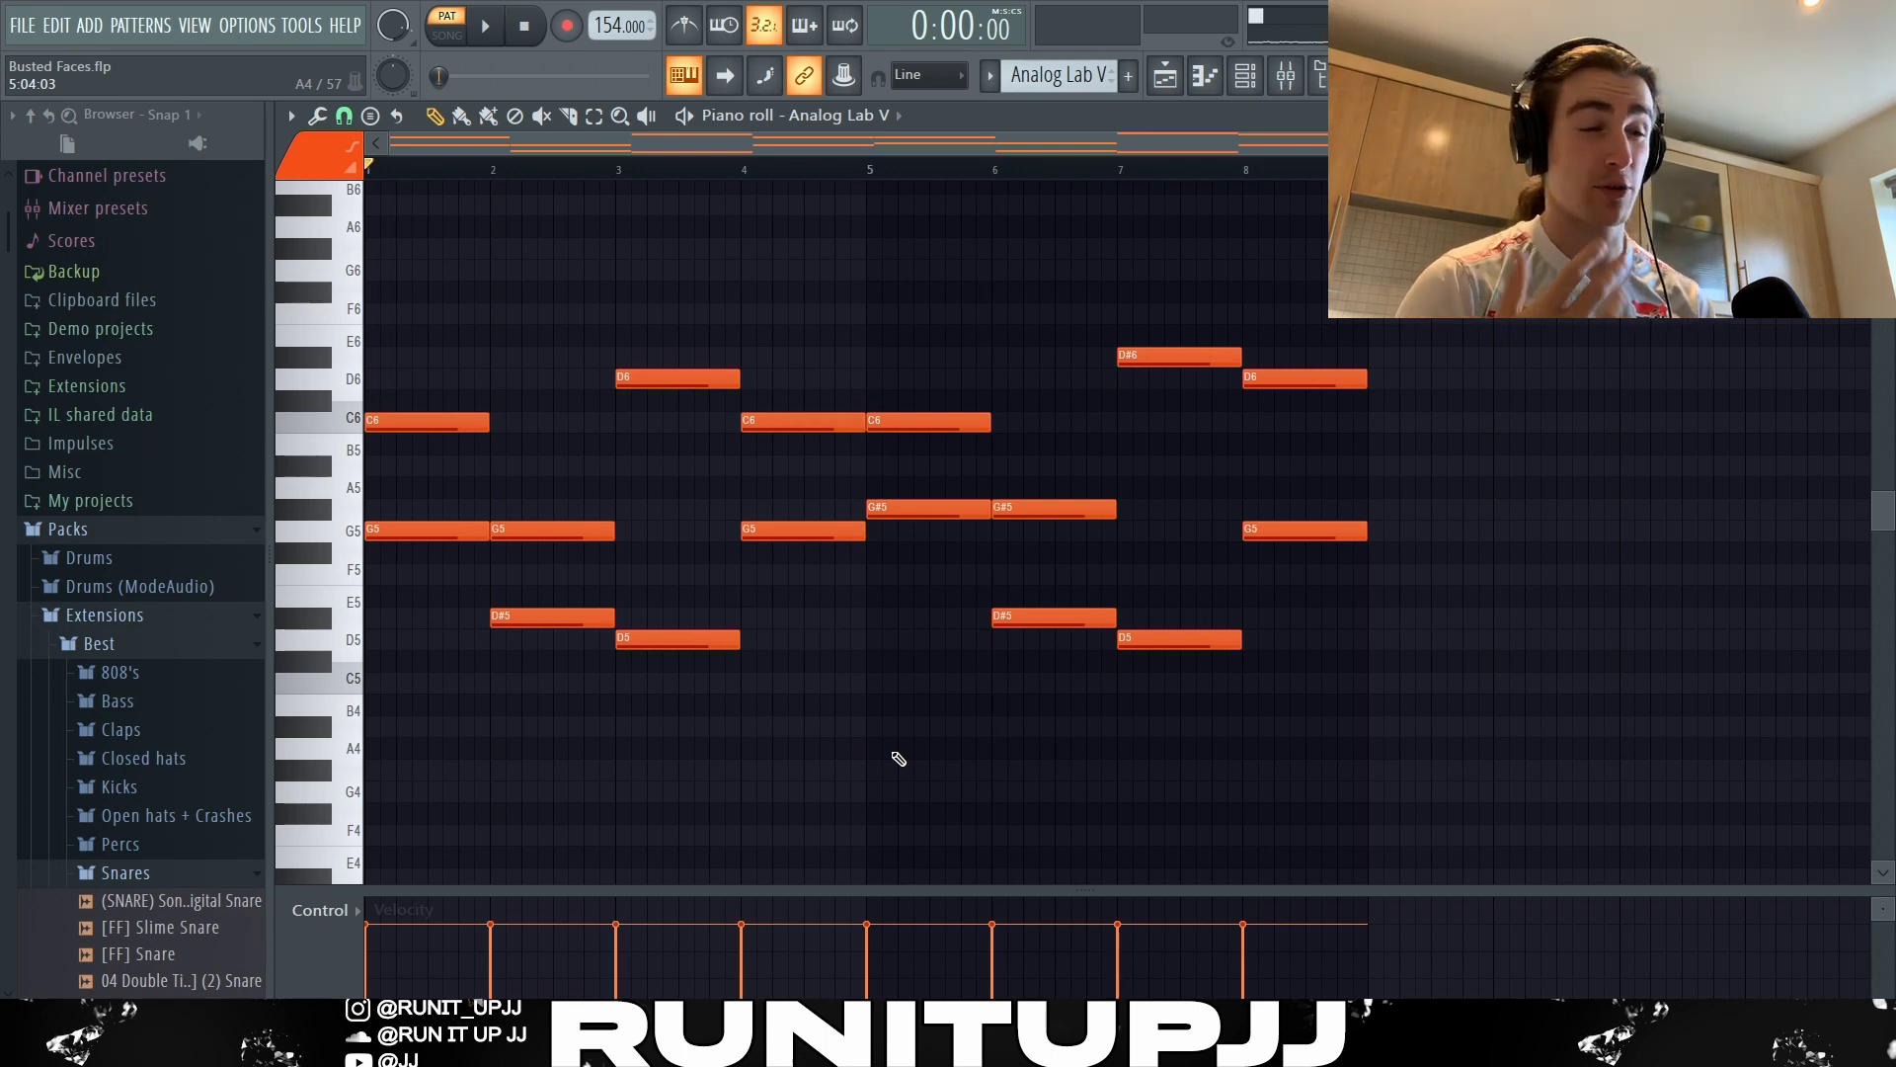
{"action": "left_click_drag", "start_coordinate": [445, 361], "coordinate": [550, 663]}
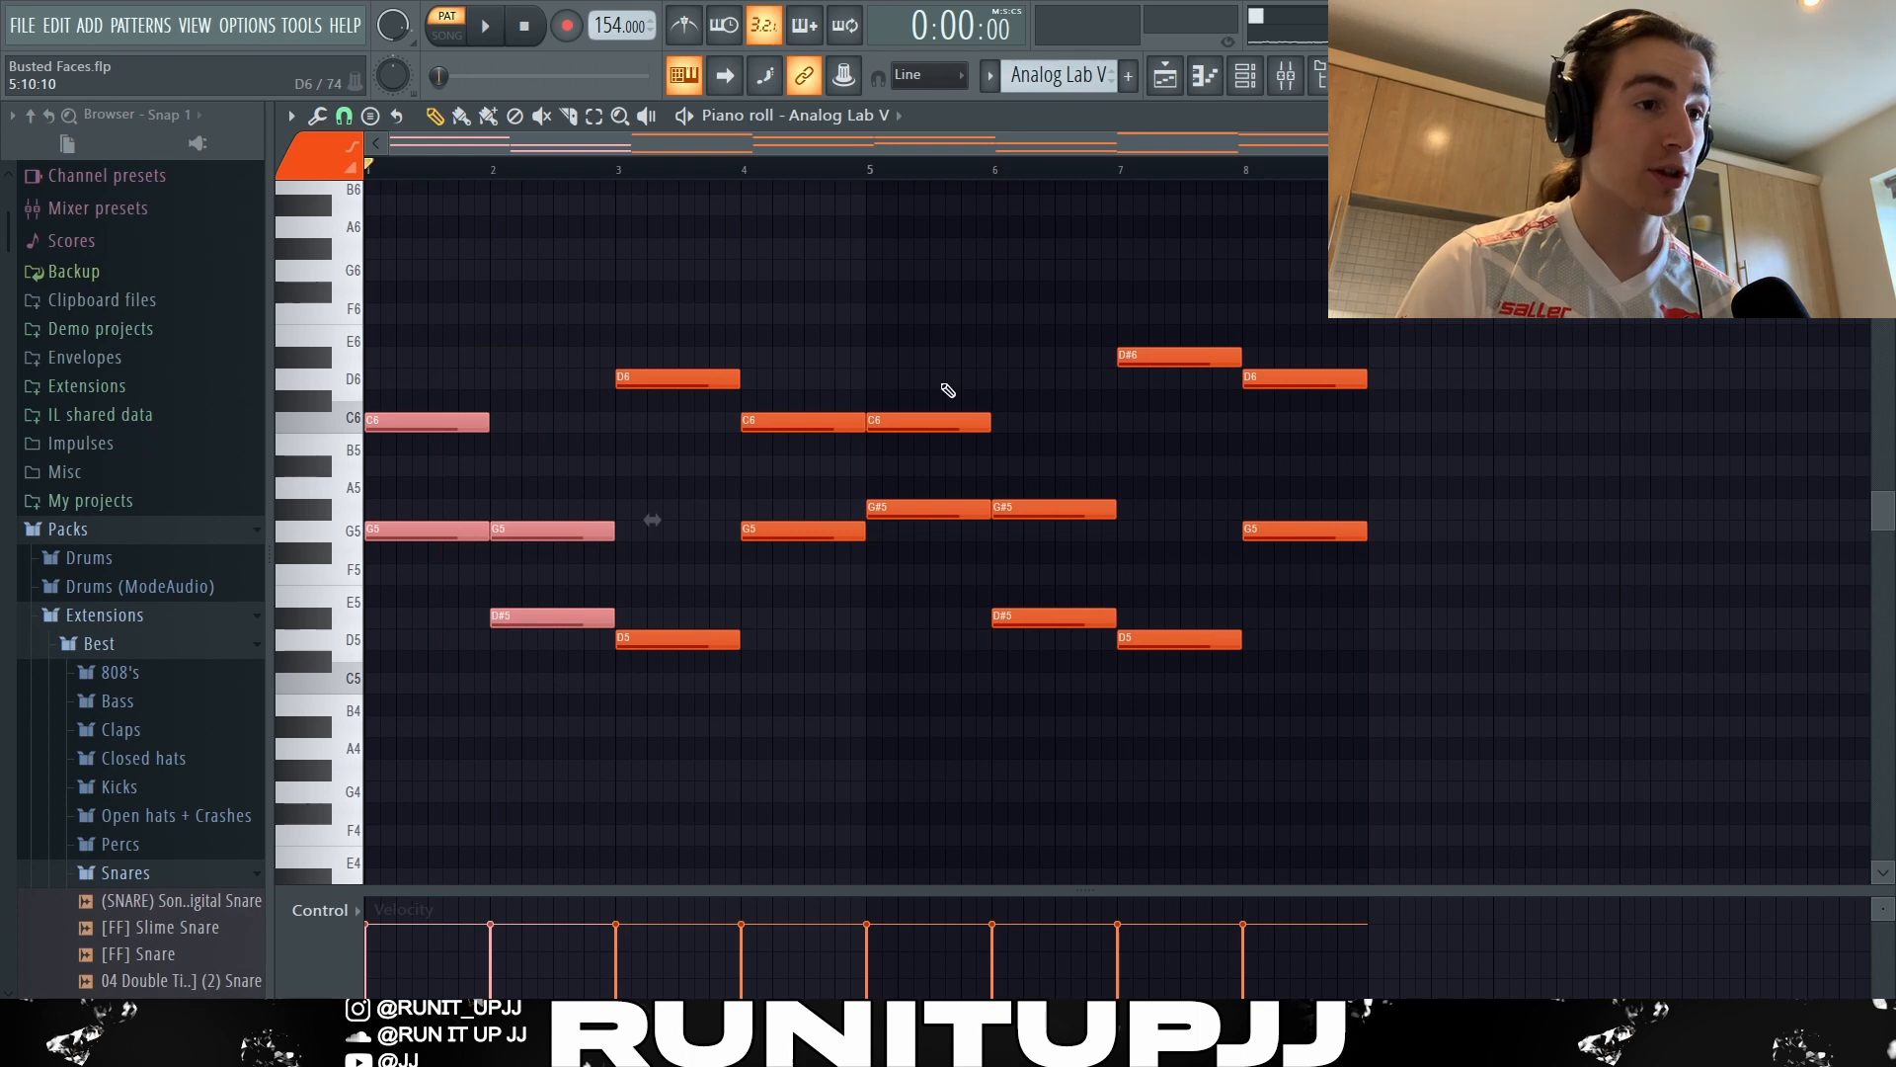
{"action": "left_click_drag", "start_coordinate": [948, 390], "coordinate": [1100, 788]}
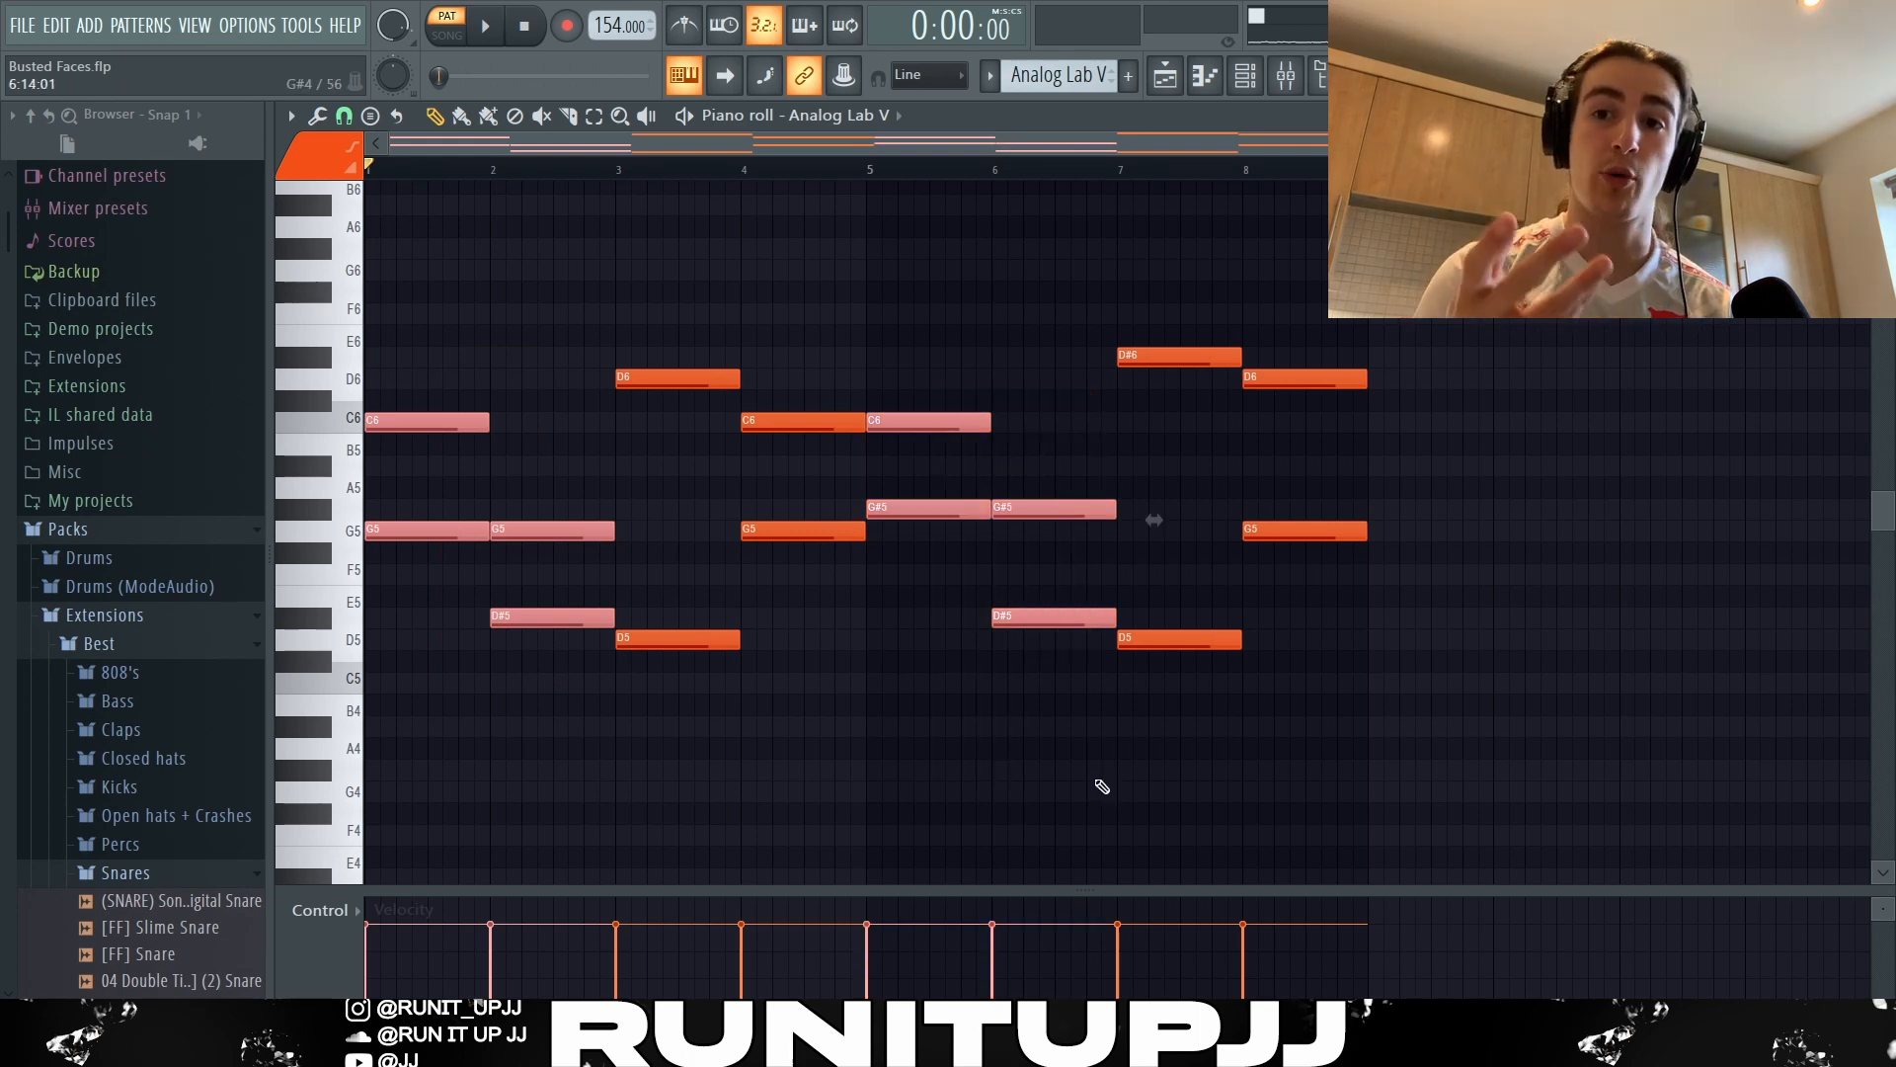
{"action": "left_click", "coordinate": [1099, 786]}
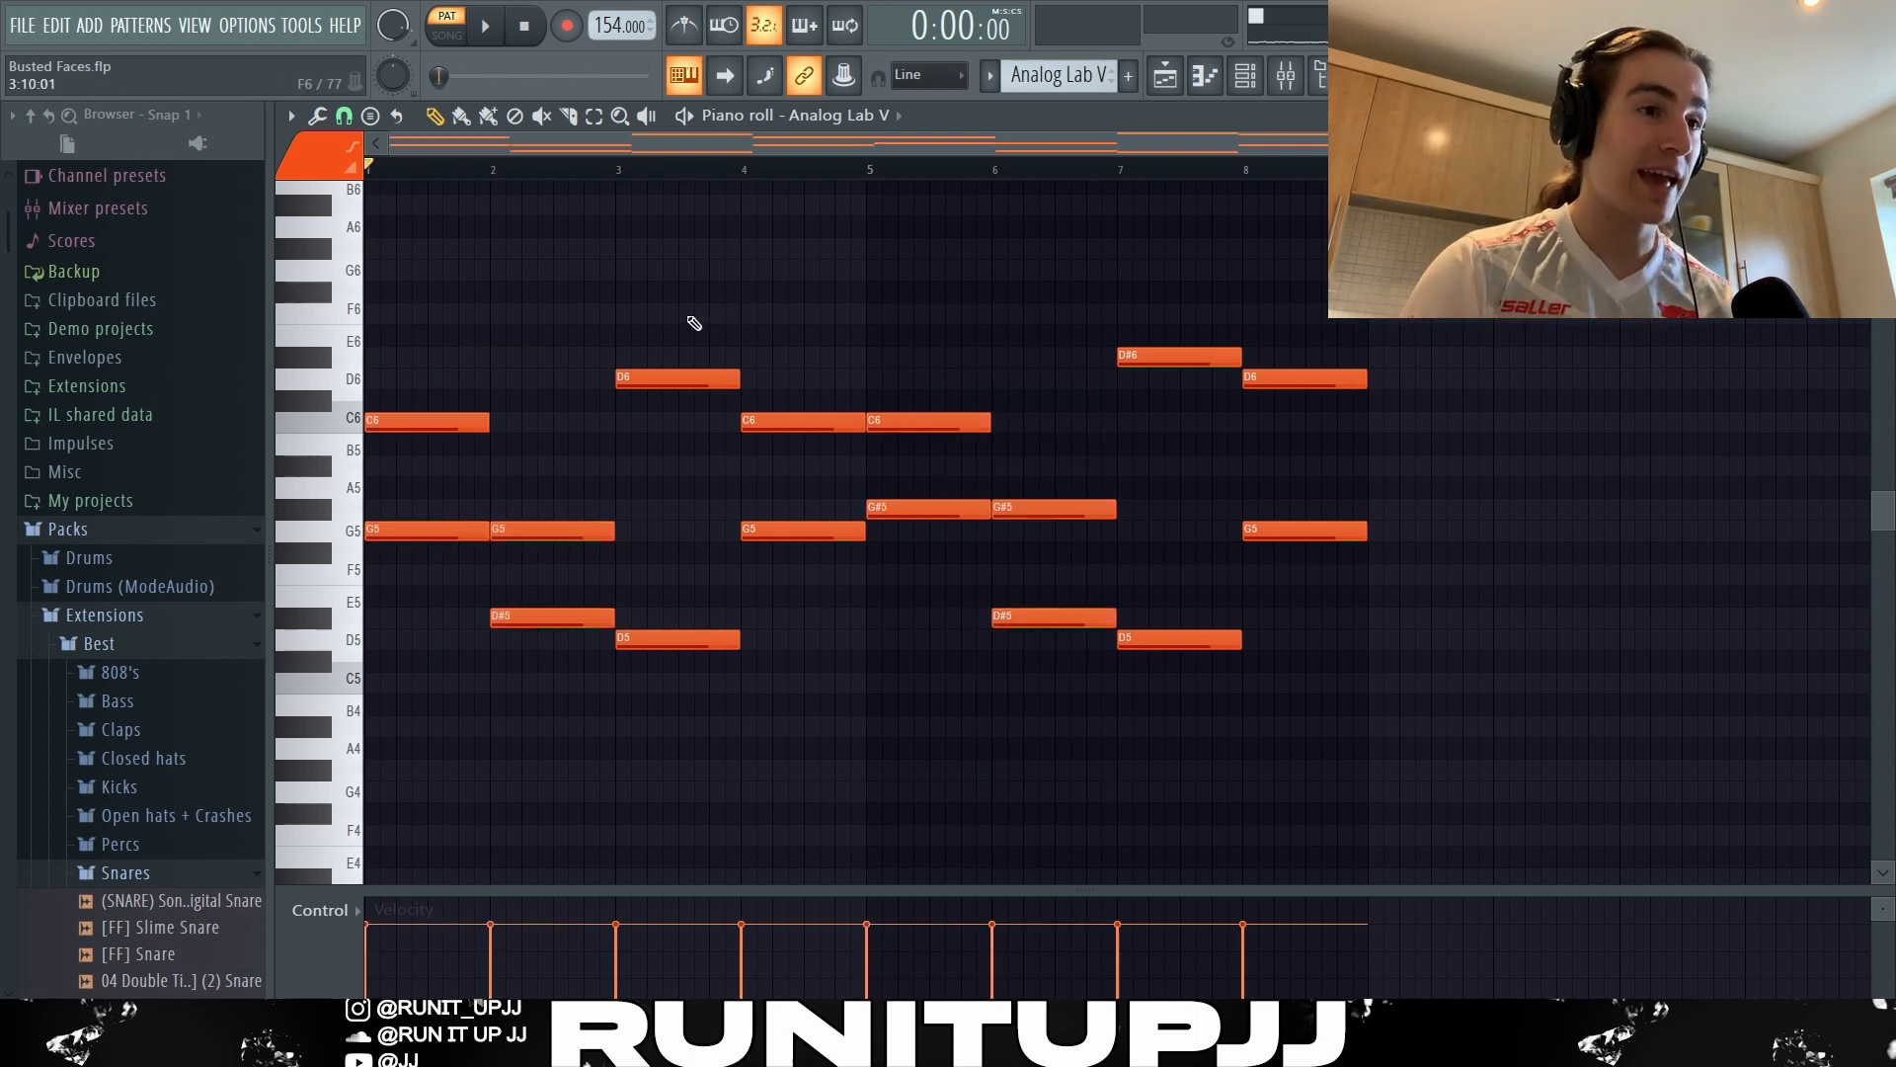
Highlight the Analog Lab V notes in bars 3–4 and 7–8 for comparison and clear the selection.
{"action": "left_click_drag", "start_coordinate": [690, 306], "coordinate": [790, 741]}
{"action": "left_click_drag", "start_coordinate": [1139, 283], "coordinate": [1441, 917]}
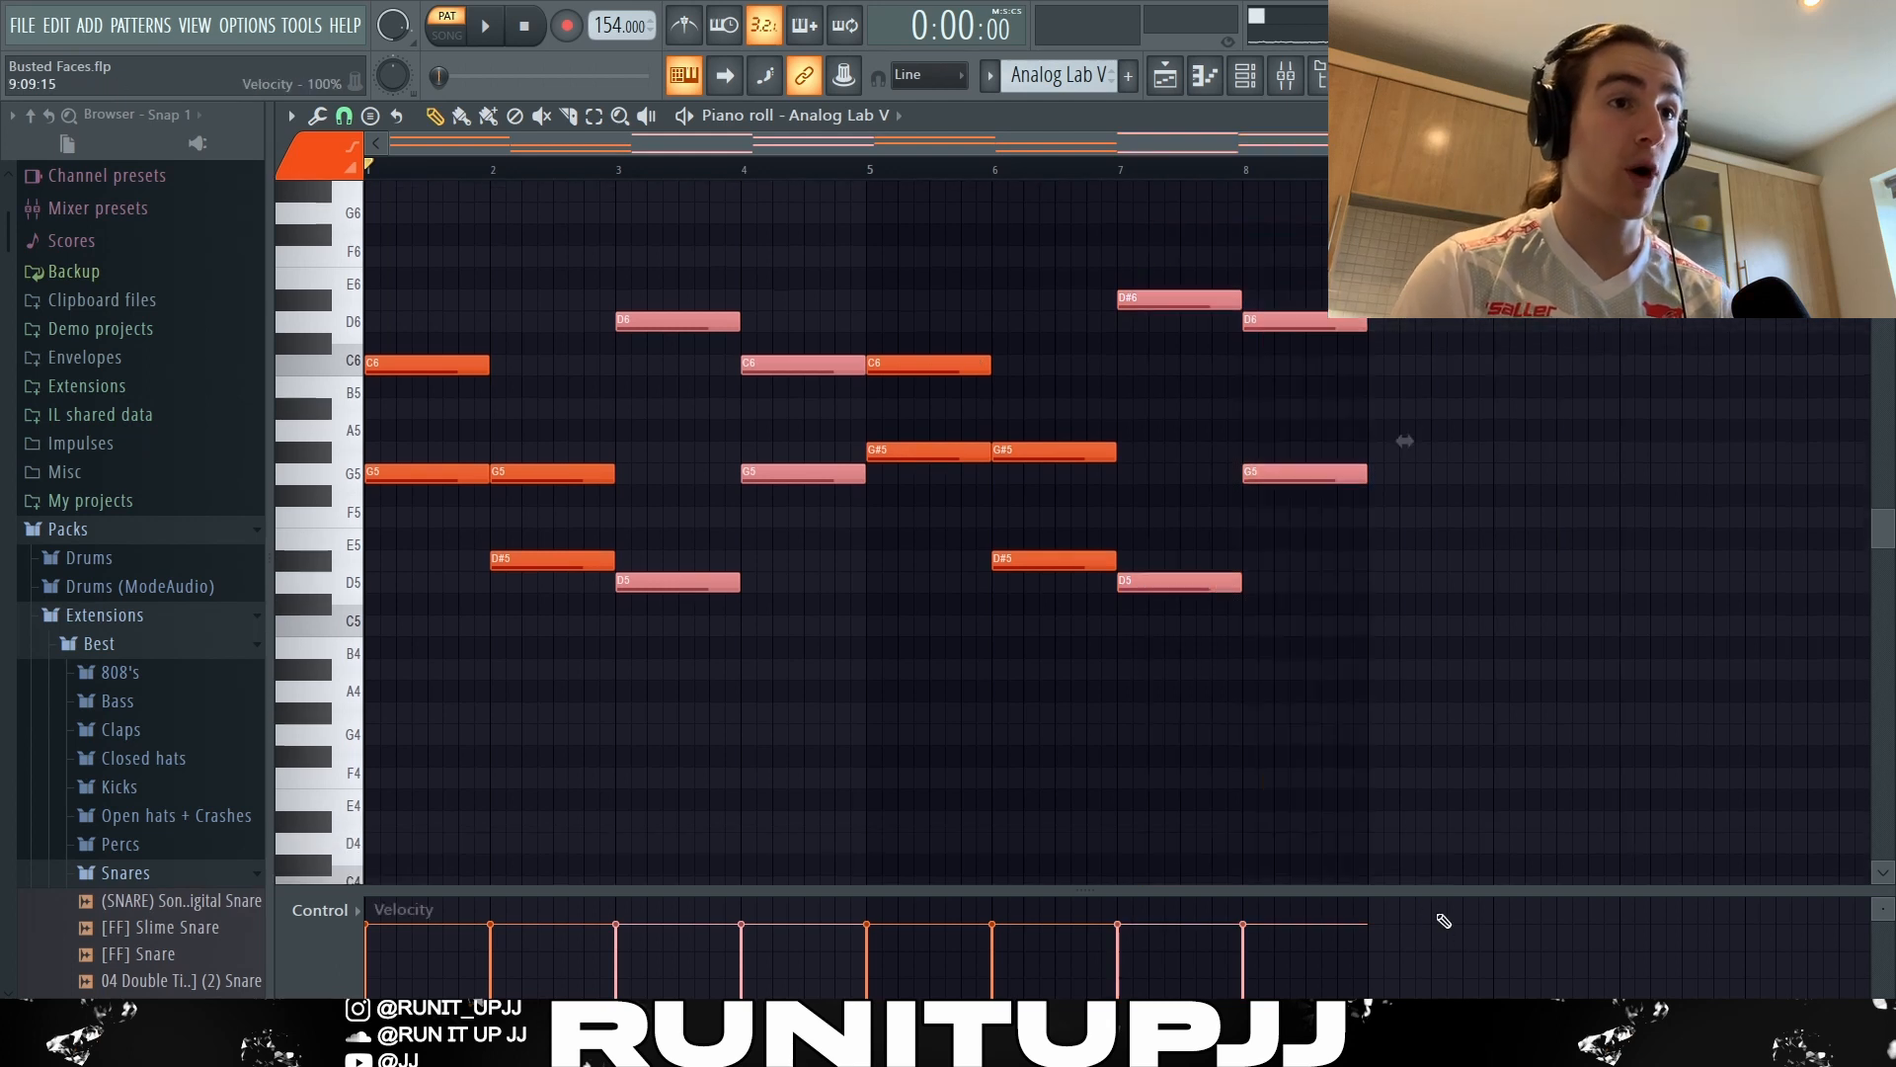
{"action": "scroll", "coordinate": [1469, 715], "scroll_direction": "up", "scroll_amount": 3}
{"action": "scroll", "coordinate": [1526, 686], "scroll_direction": "down", "scroll_amount": 2}
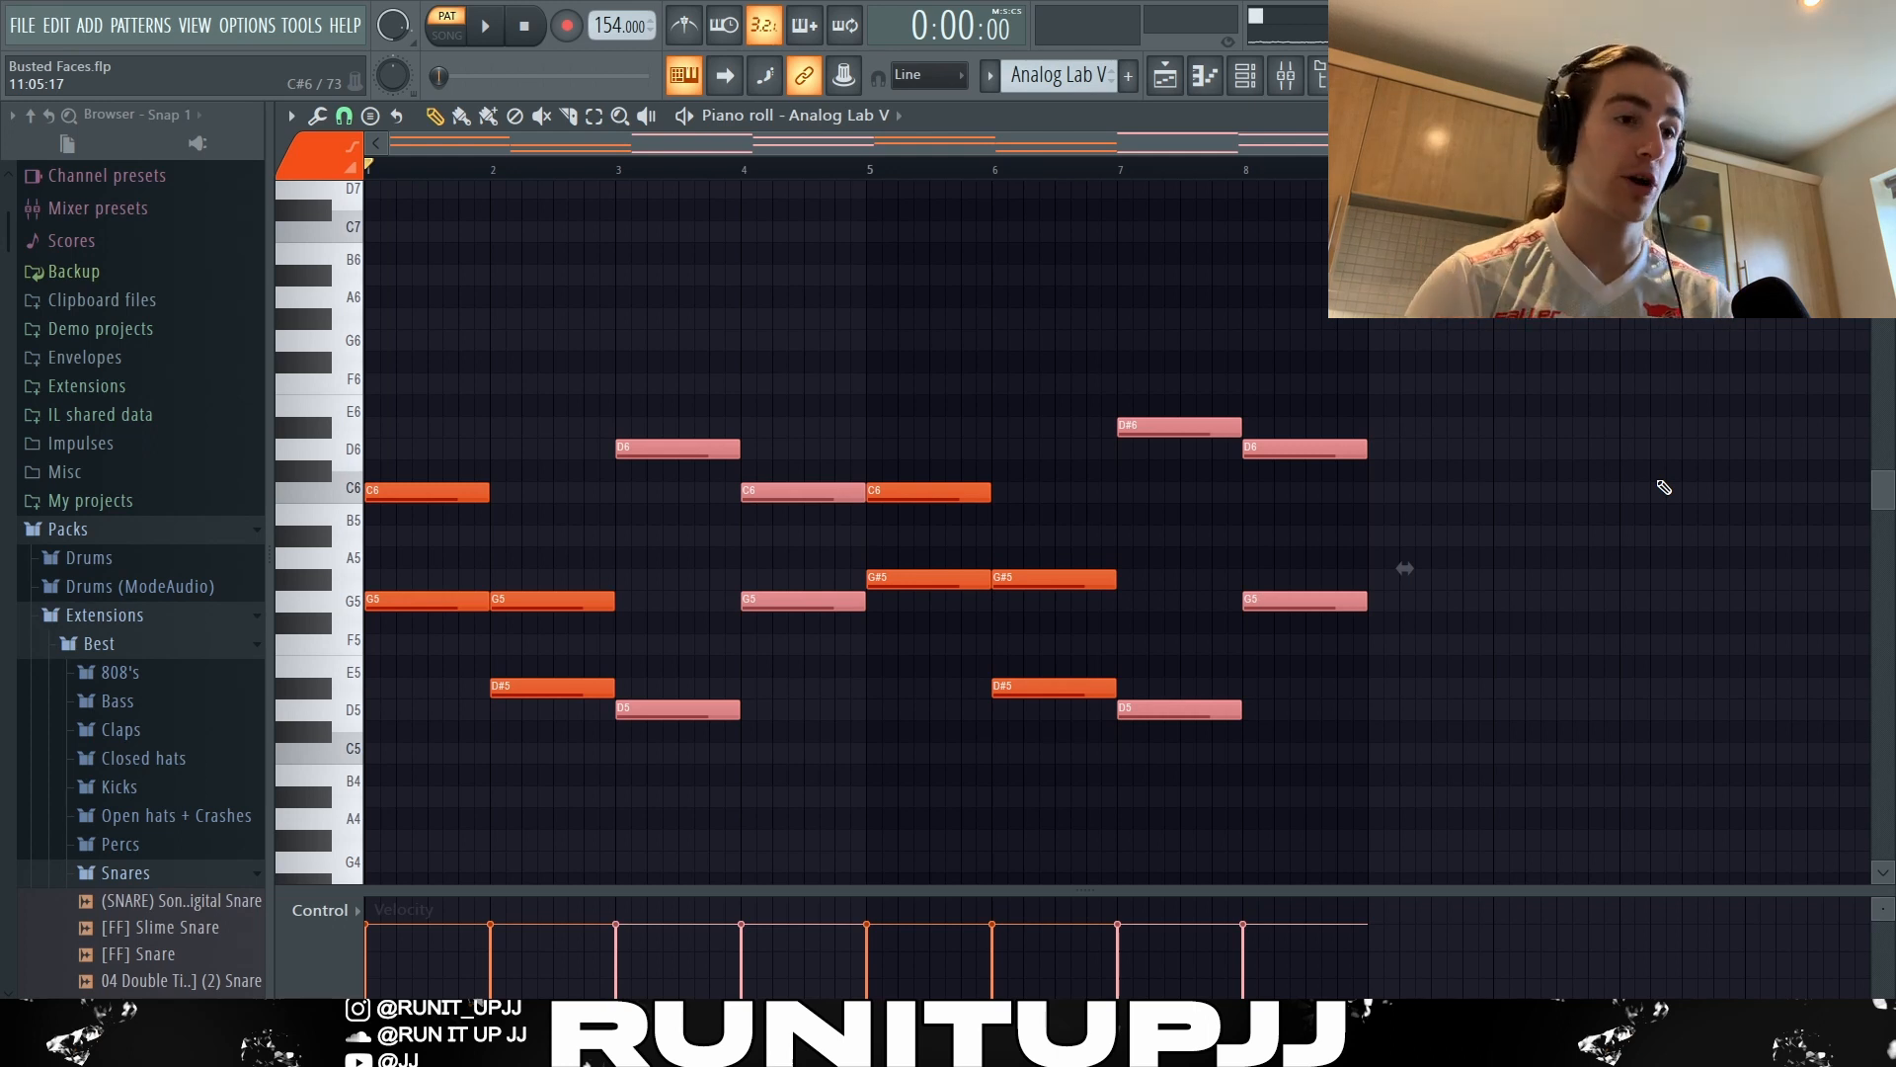
{"action": "left_click", "coordinate": [1664, 487]}
Examine the steps between neighbouring Analog Lab V notes, including the G5 to G#5 change at bar 5.
{"action": "left_click_drag", "start_coordinate": [419, 593], "coordinate": [516, 632]}
{"action": "left_click_drag", "start_coordinate": [581, 678], "coordinate": [656, 721]}
{"action": "left_click", "coordinate": [703, 449], "text": "ctrl"}
{"action": "left_click", "coordinate": [764, 492], "text": "ctrl"}
{"action": "left_click_drag", "start_coordinate": [851, 548], "coordinate": [911, 608]}
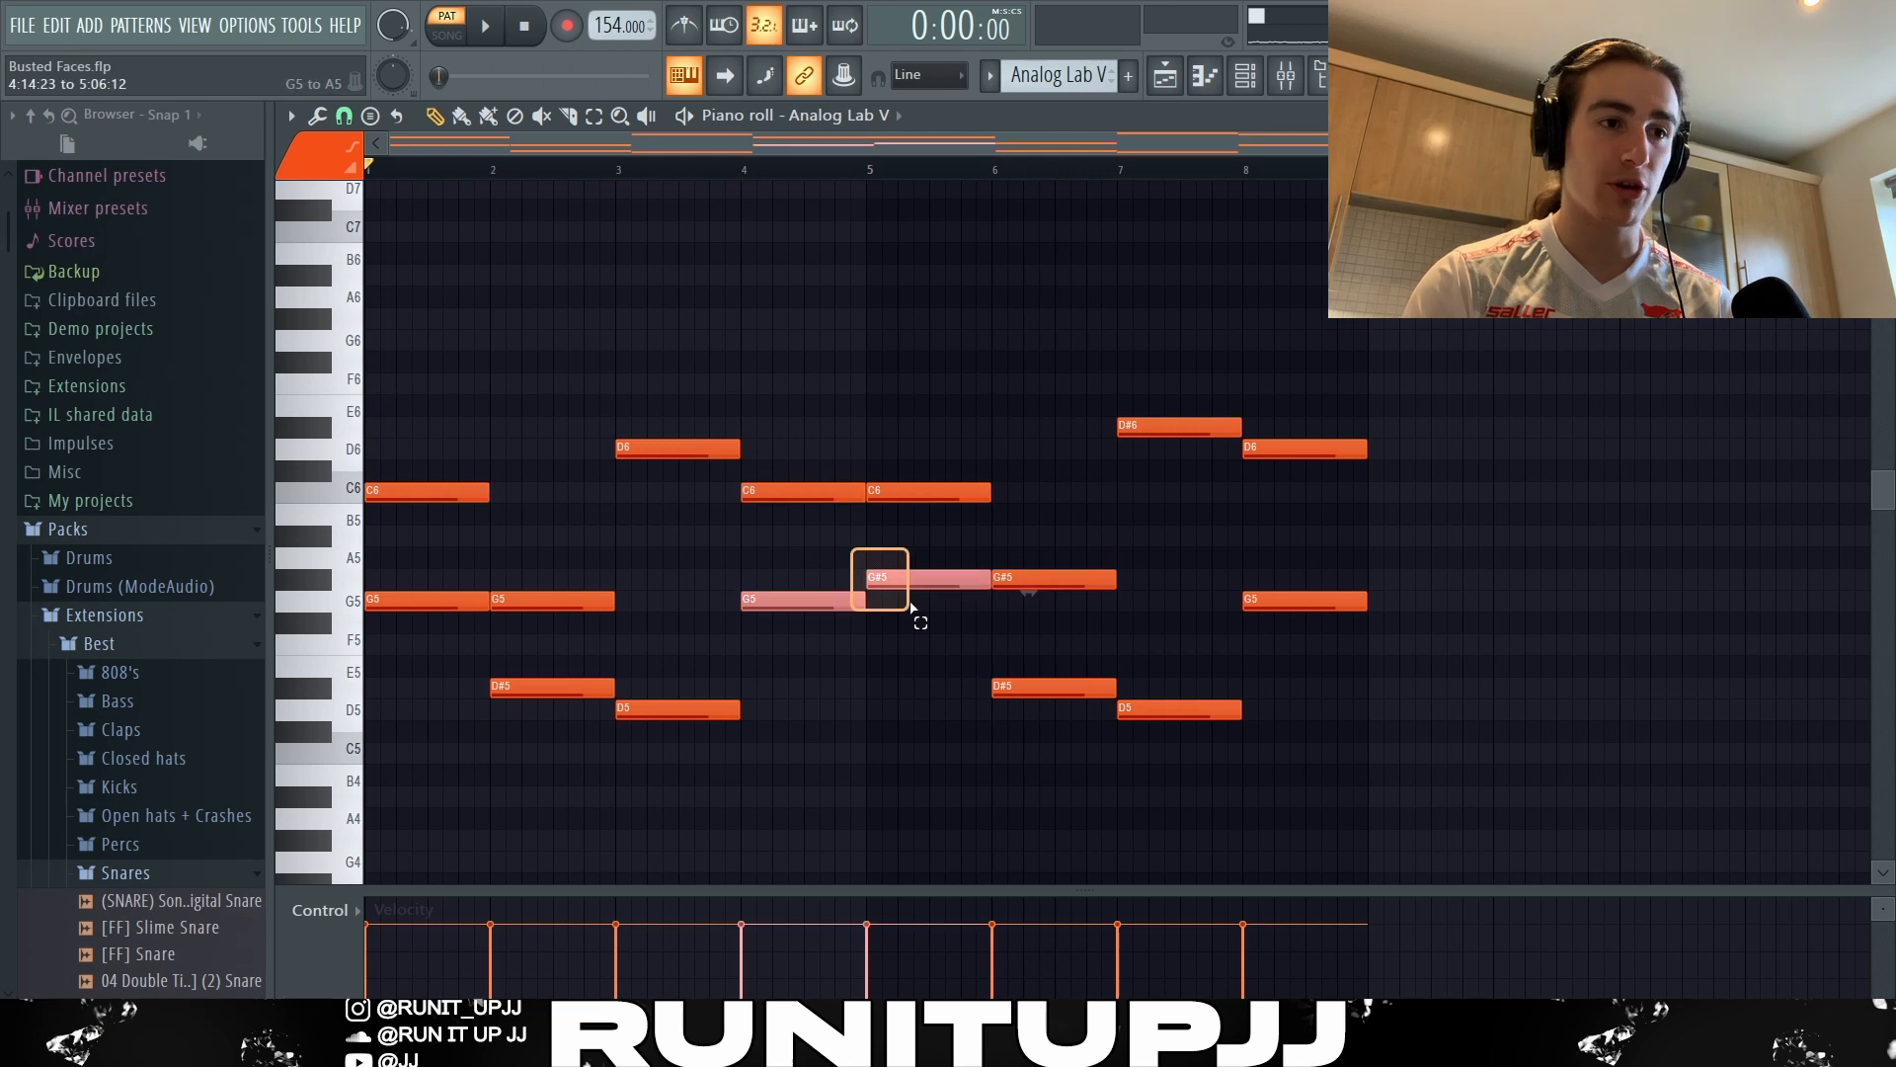
{"action": "left_click", "coordinate": [1744, 326]}
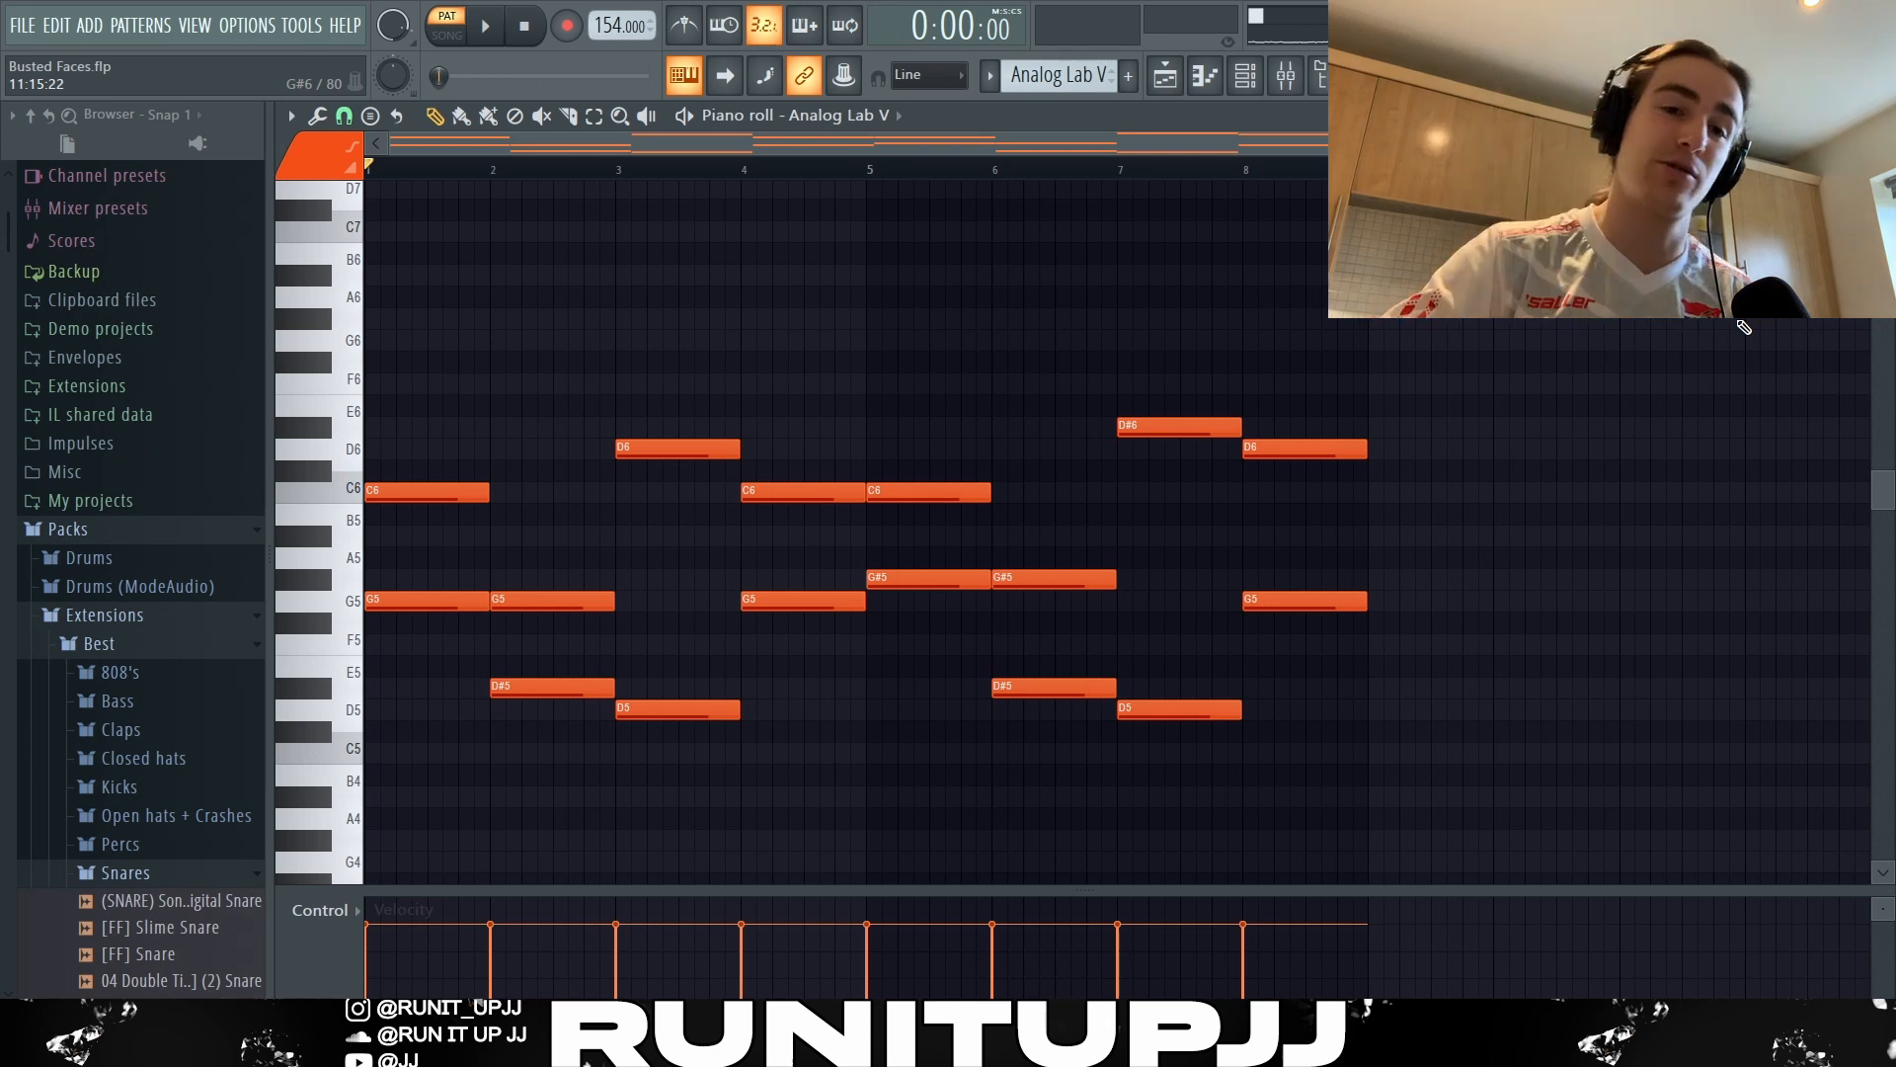
Play the Analog Lab V pattern and review the Fruity Parametric EQ 2 curve on Insert 3.
{"action": "key", "text": "space"}
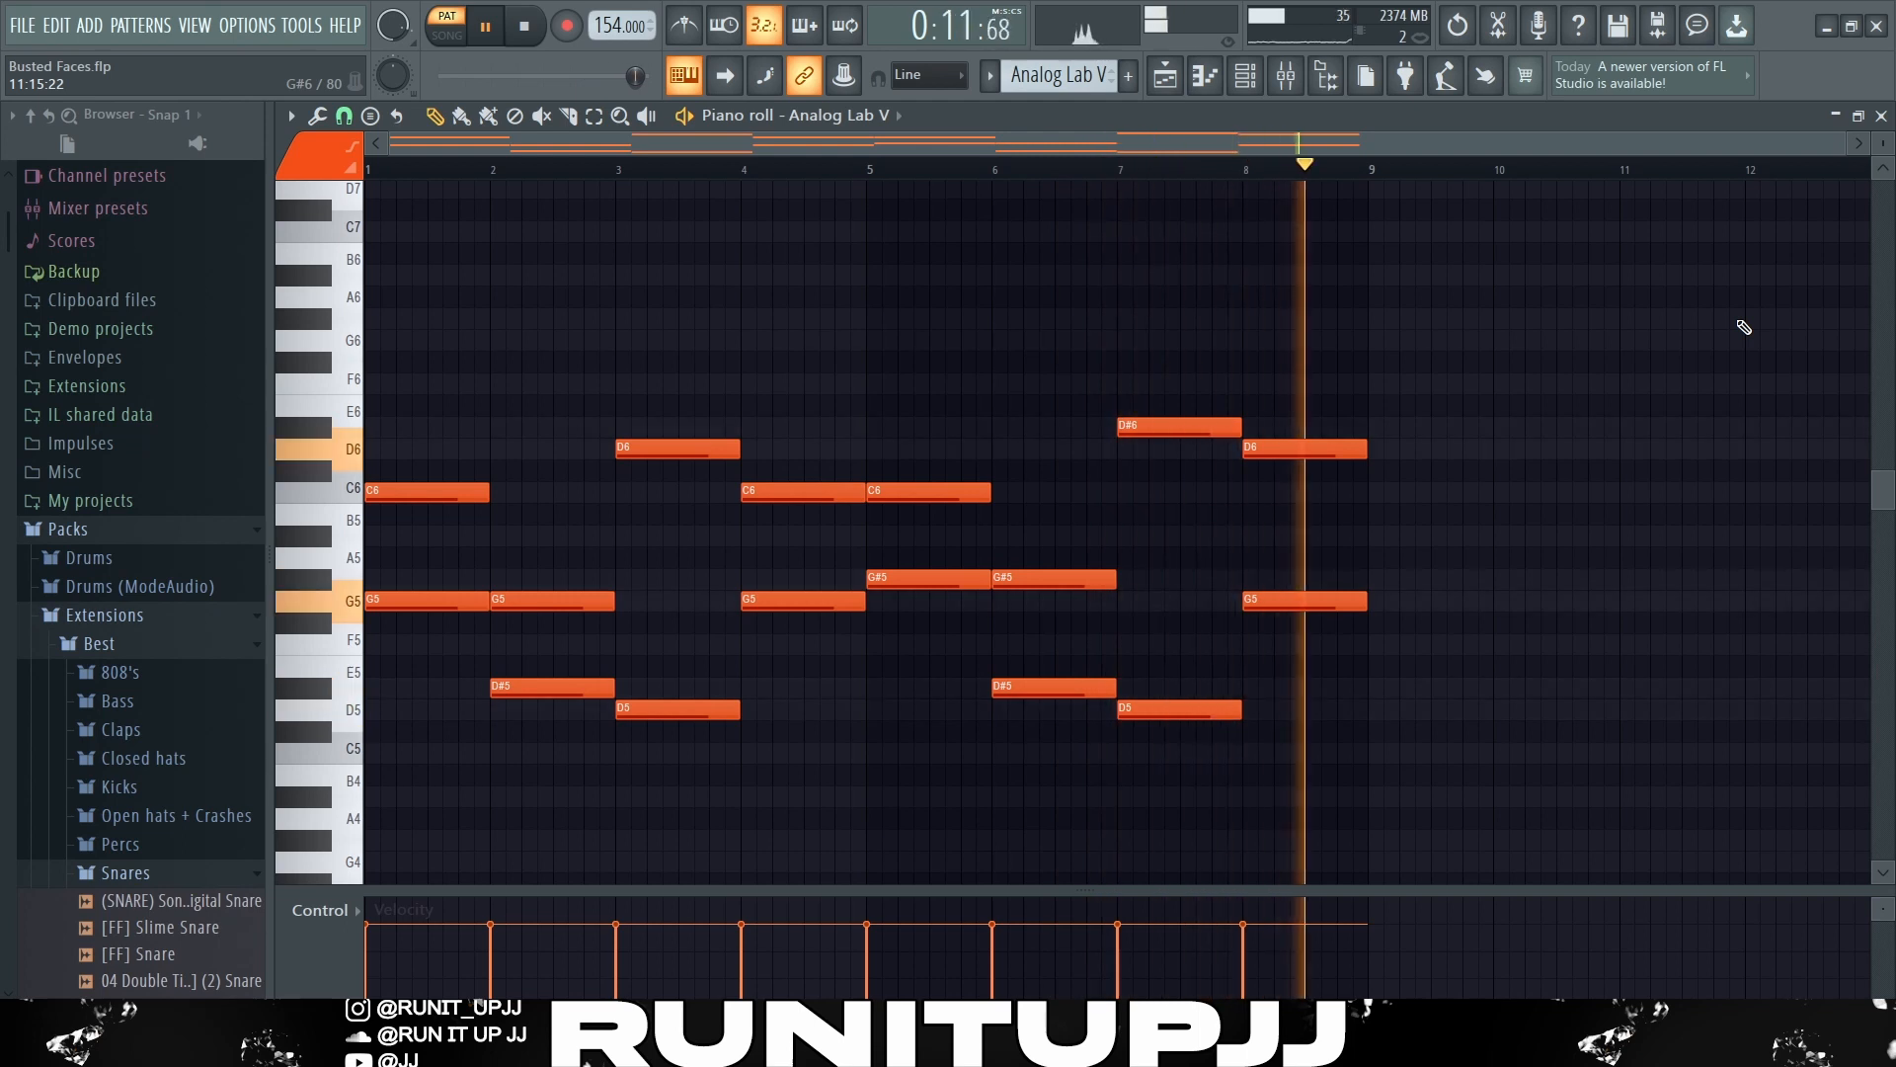
{"action": "key", "text": "space"}
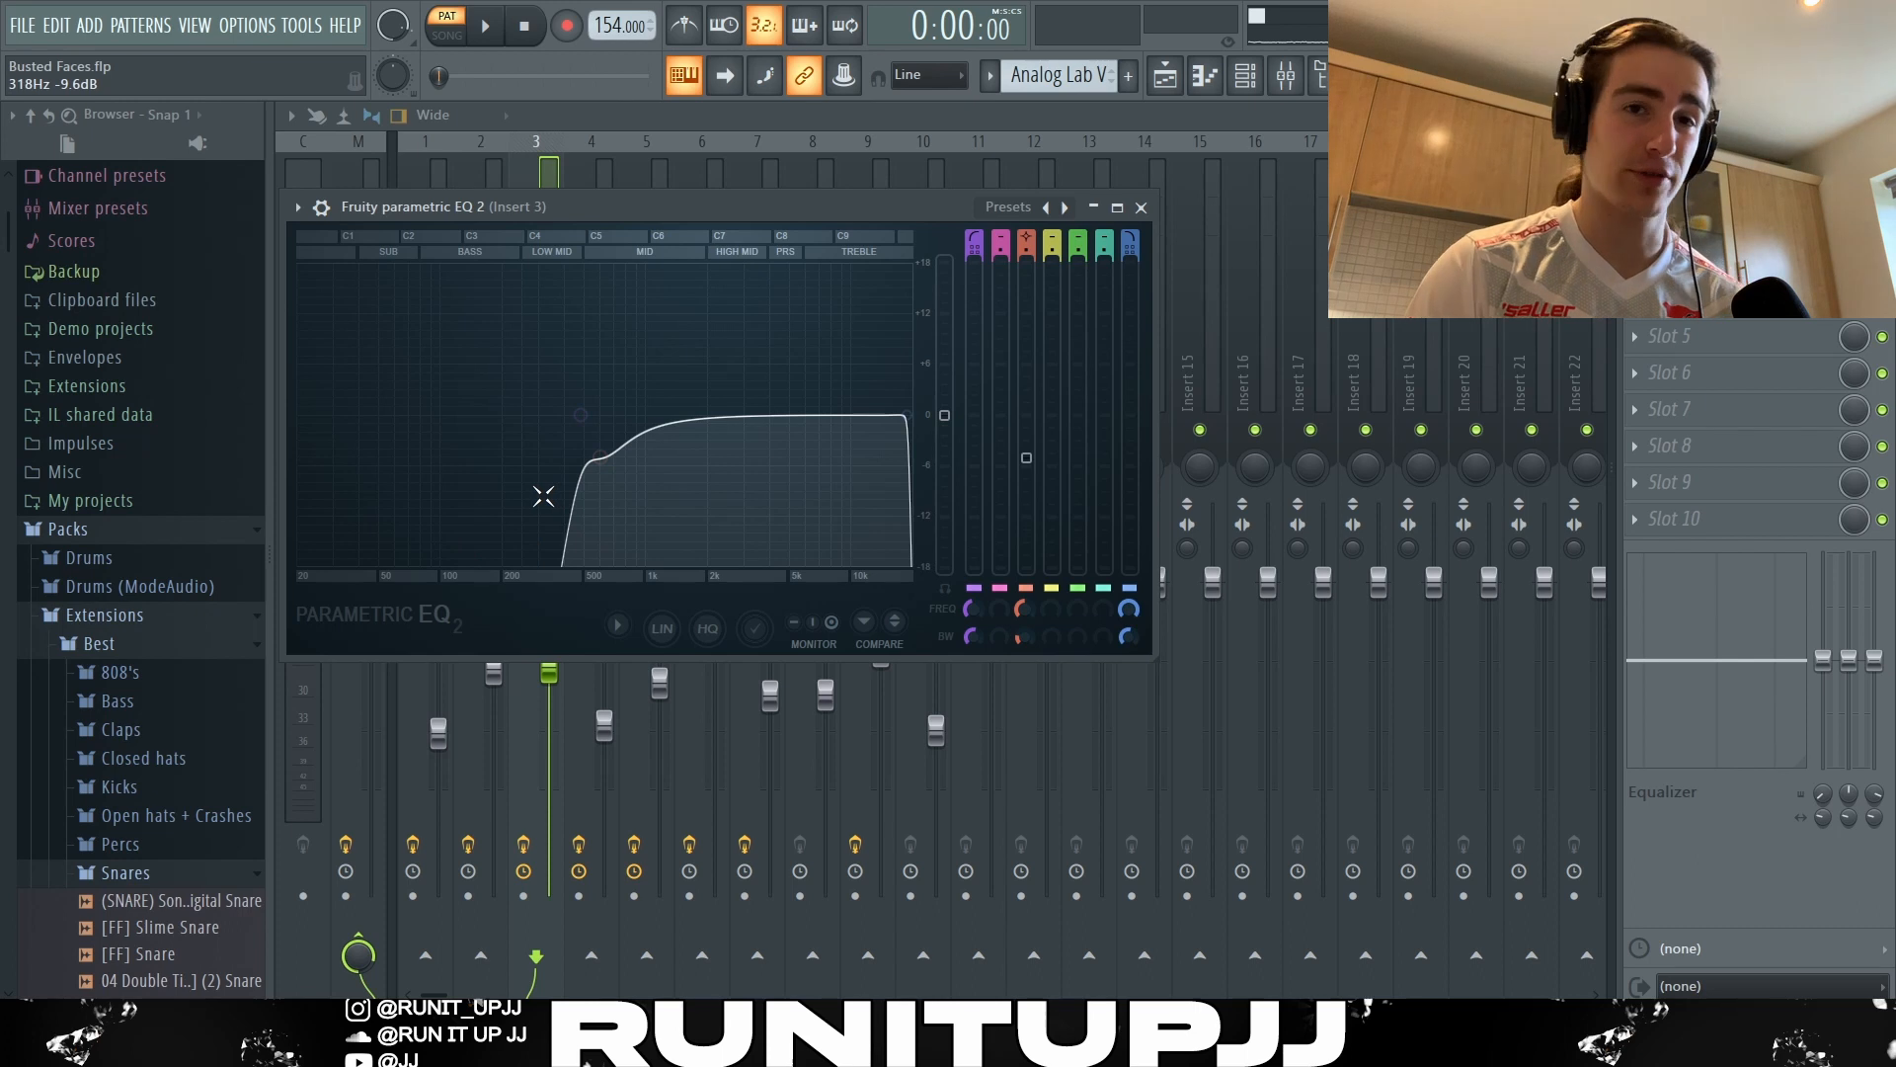
{"action": "key", "text": "Escape"}
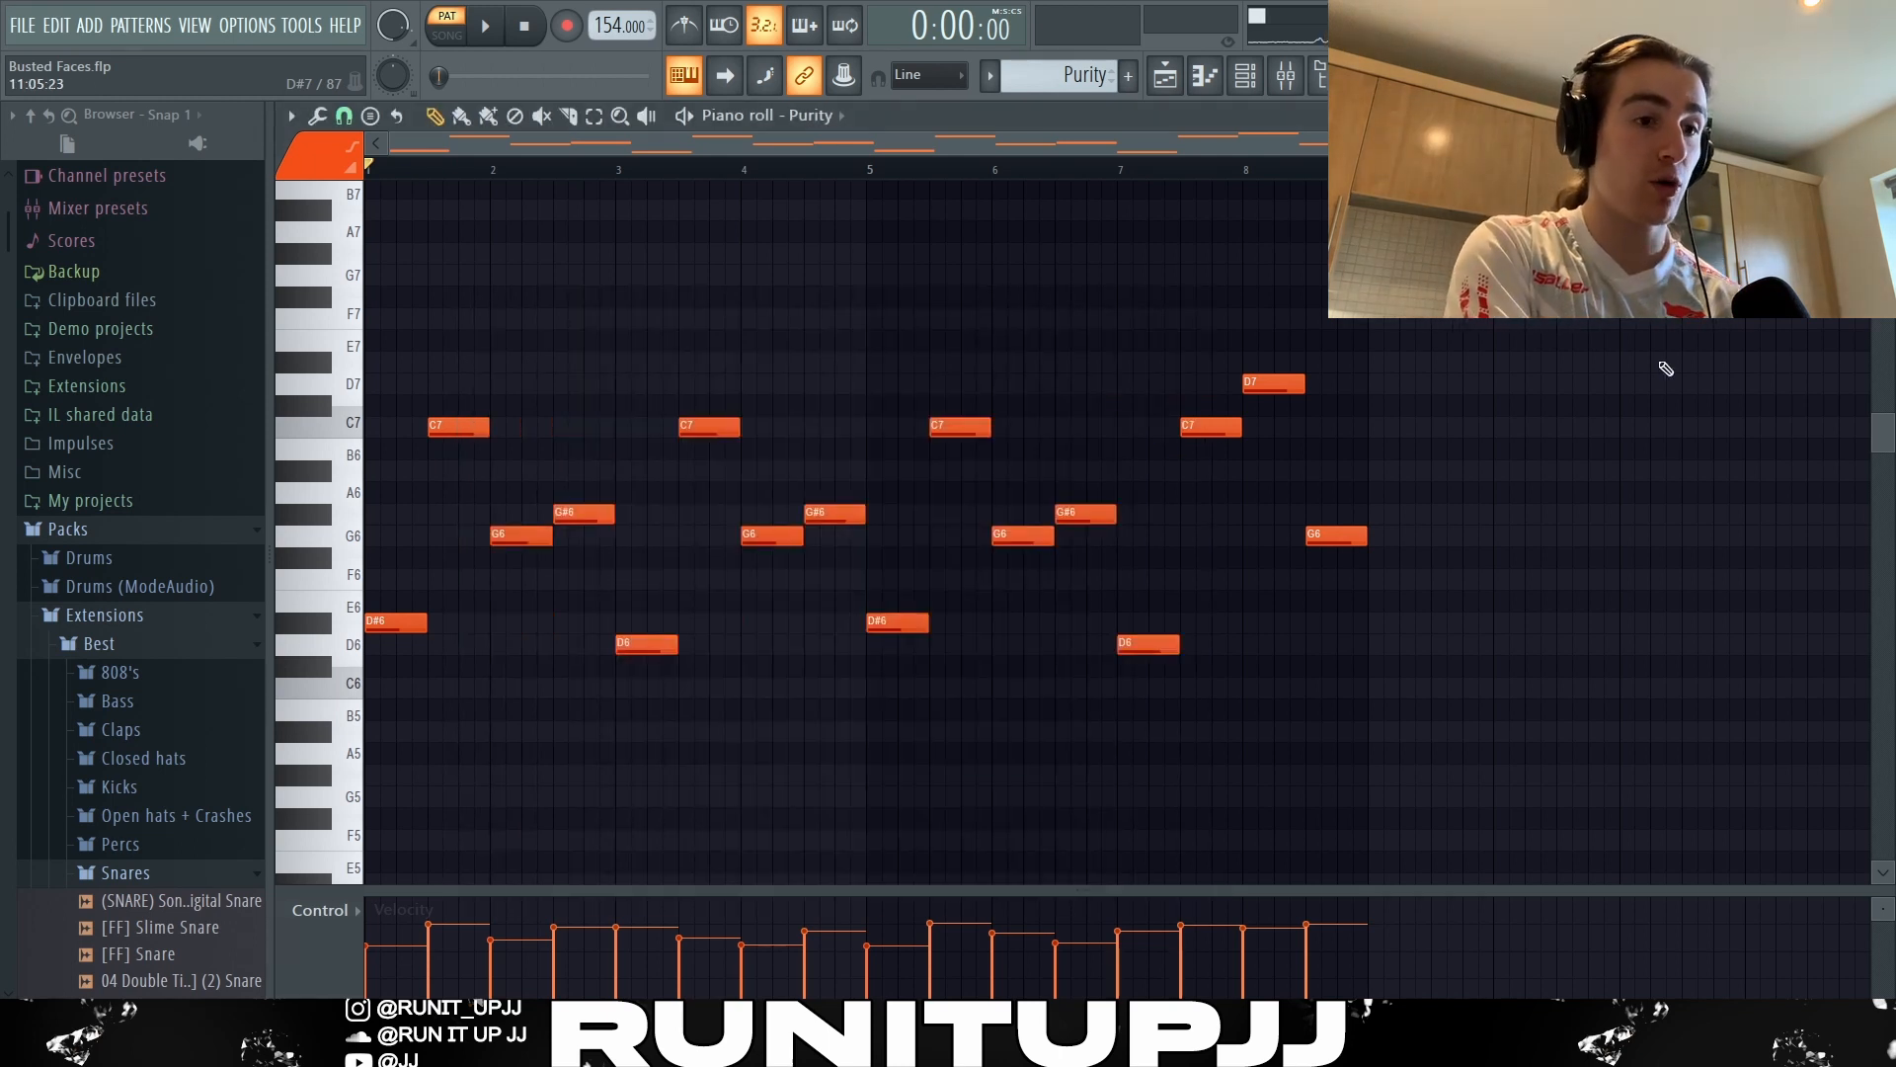
Preview the velocity randomizer on the Purity melody, cancel it, and highlight the melody's note groups up to bar 8.
{"action": "key", "text": "alt+r"}
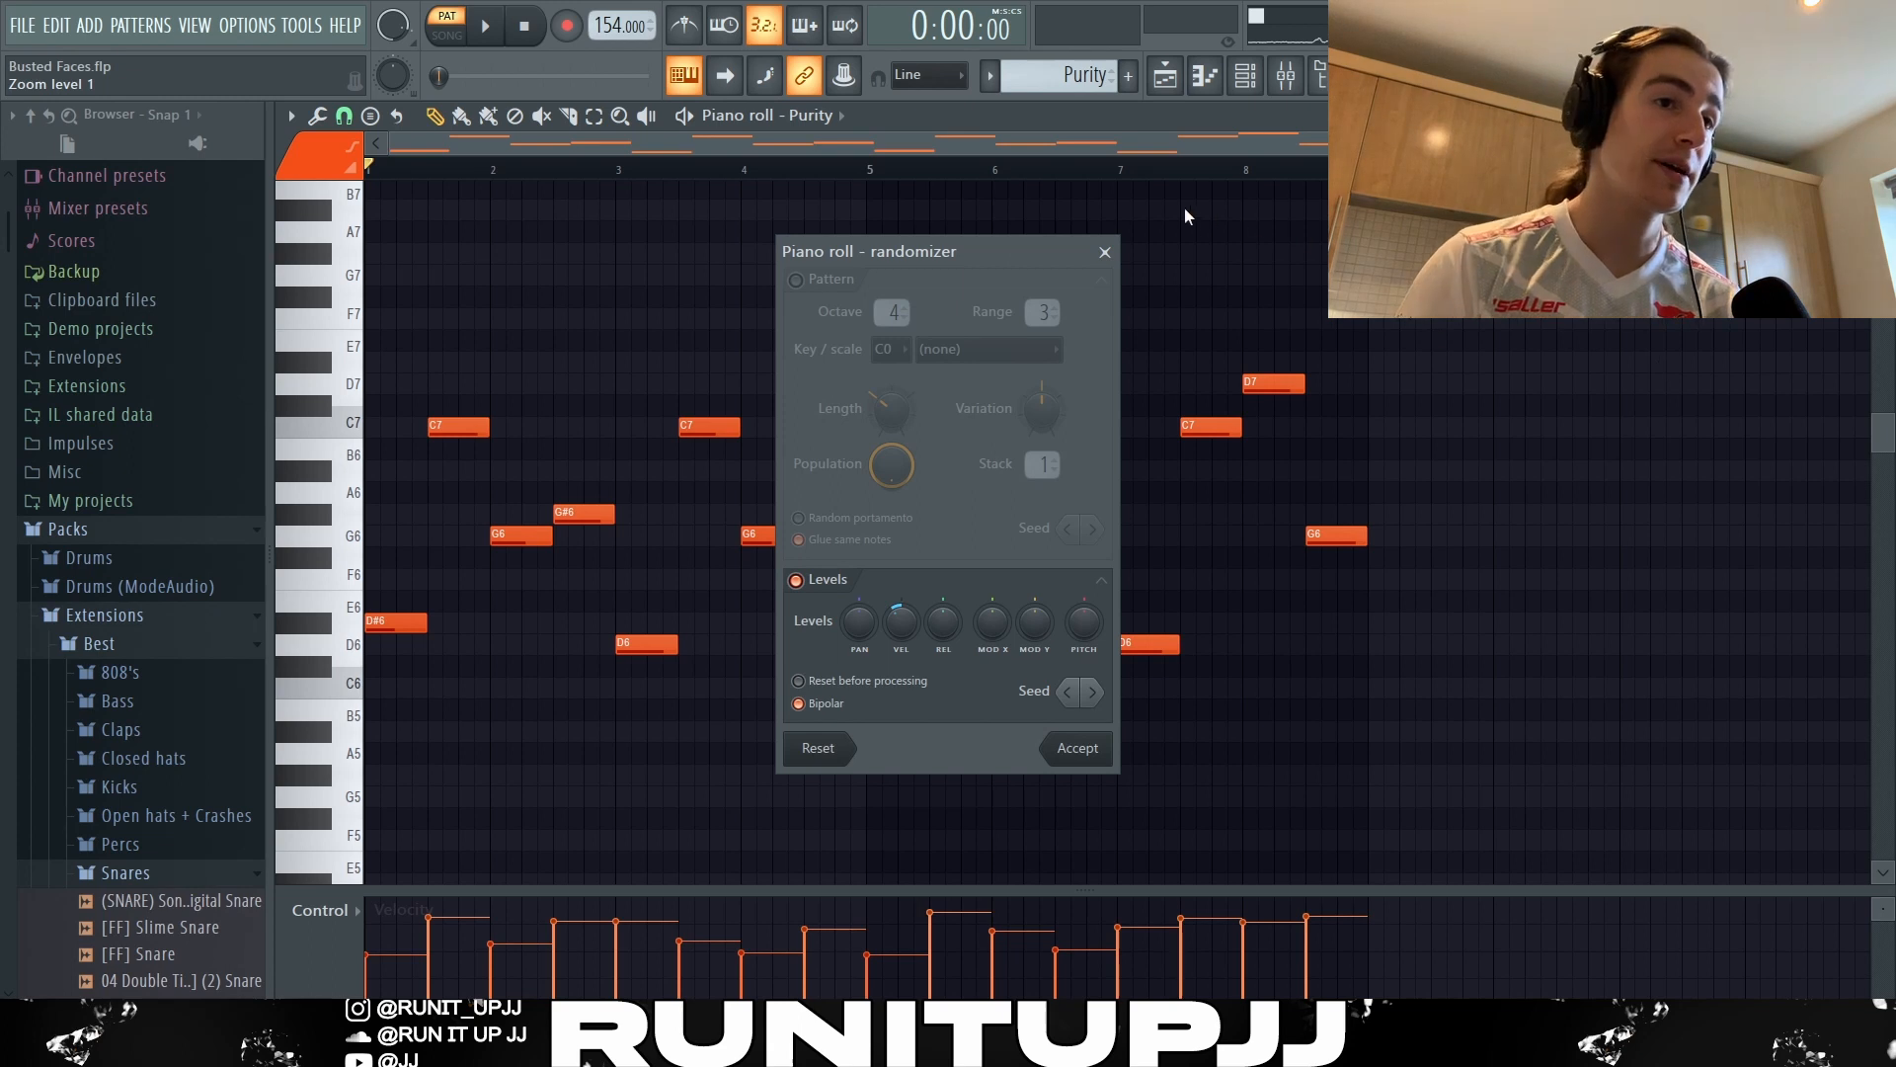
{"action": "key", "text": "Escape"}
{"action": "left_click_drag", "start_coordinate": [405, 376], "coordinate": [592, 776]}
{"action": "left_click_drag", "start_coordinate": [402, 330], "coordinate": [1096, 830]}
{"action": "left_click_drag", "start_coordinate": [1162, 310], "coordinate": [1420, 815]}
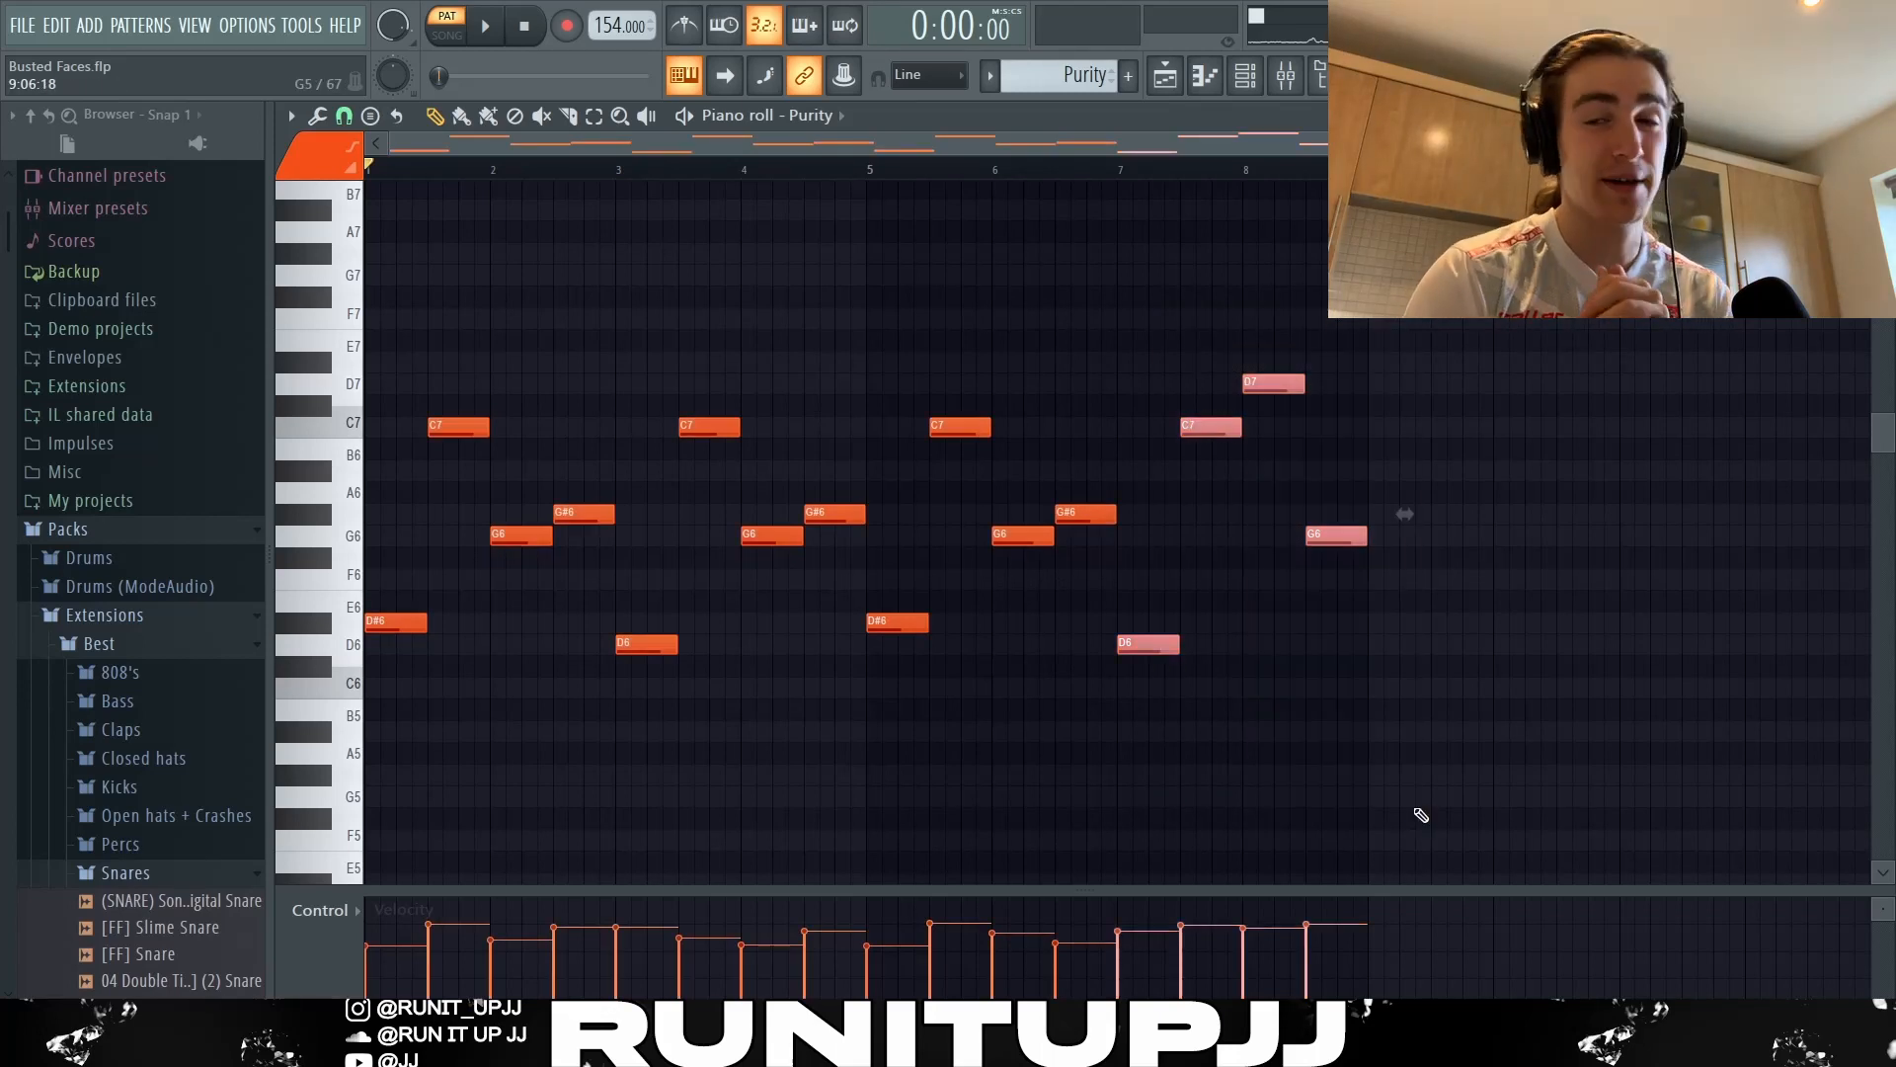
{"action": "left_click", "coordinate": [1420, 815]}
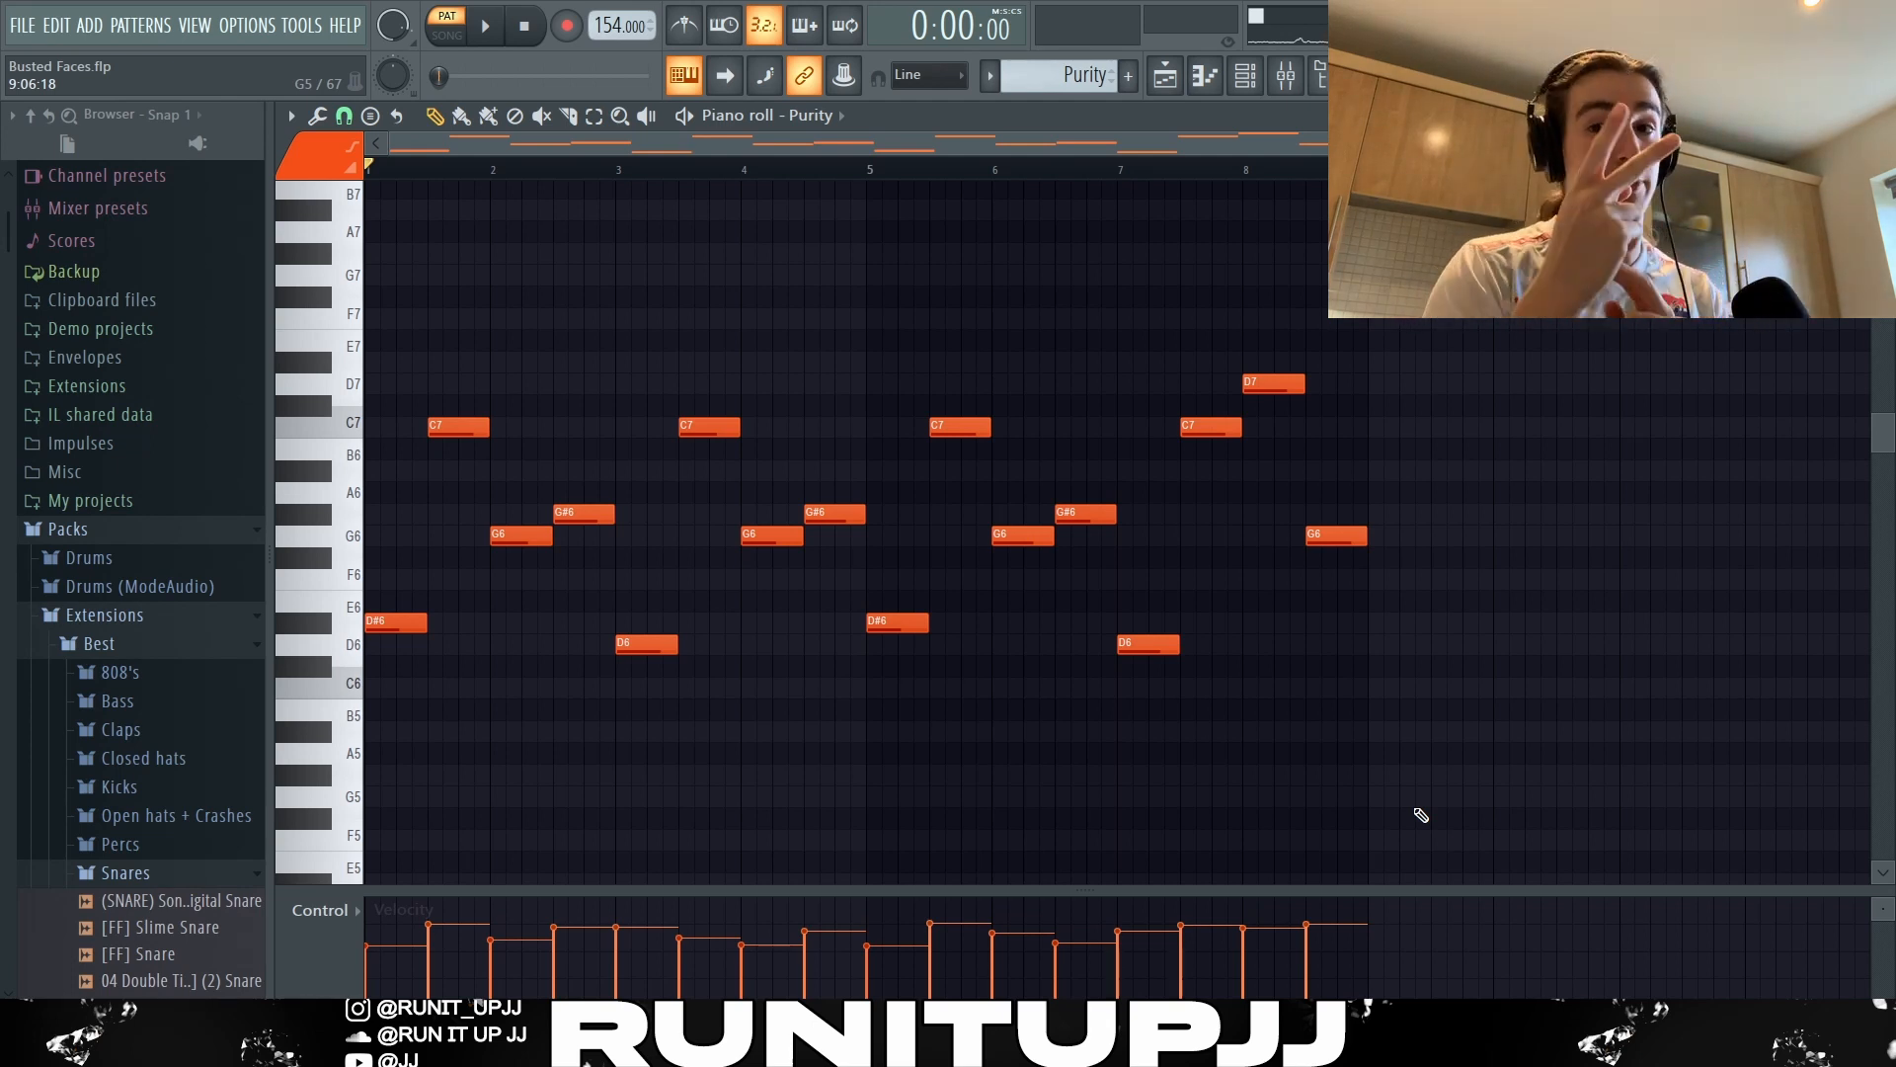
Play the Purity melody pattern and select all of its notes in the piano roll.
{"action": "key", "text": "space"}
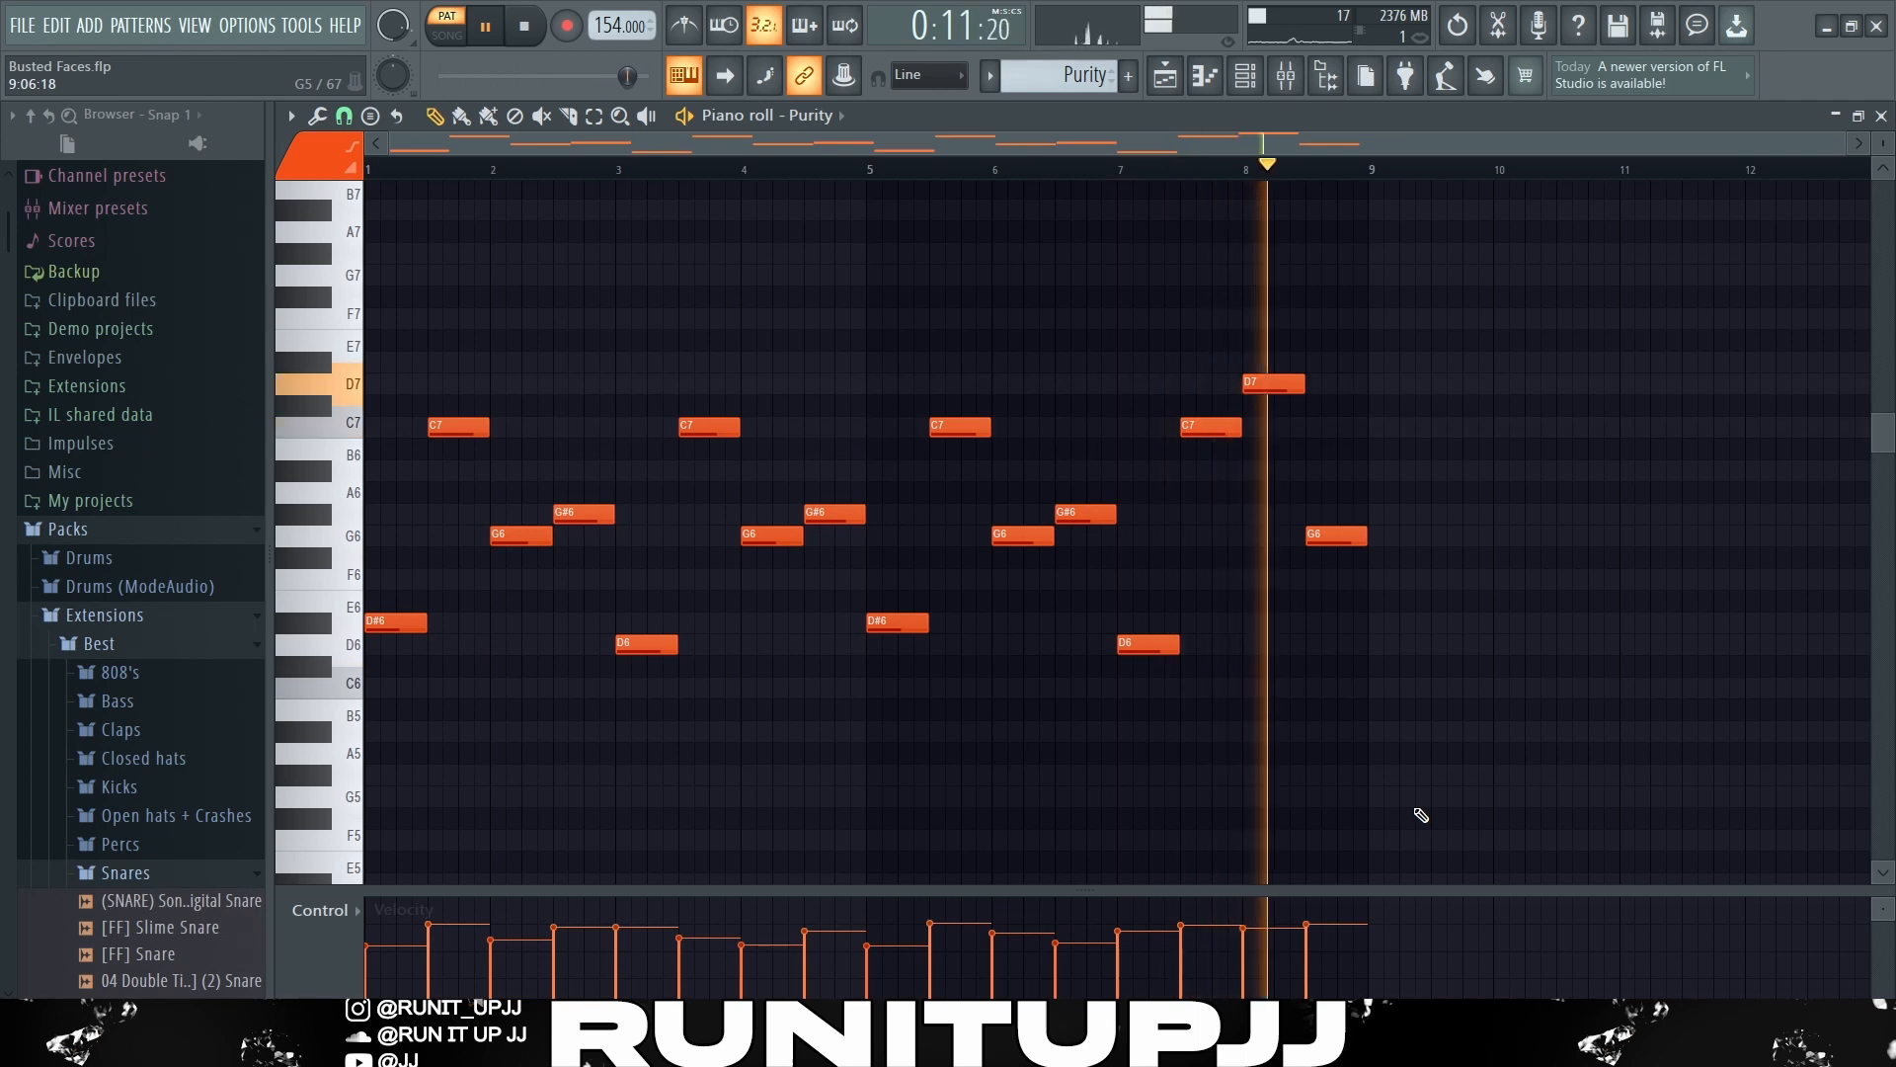
{"action": "key", "text": "space"}
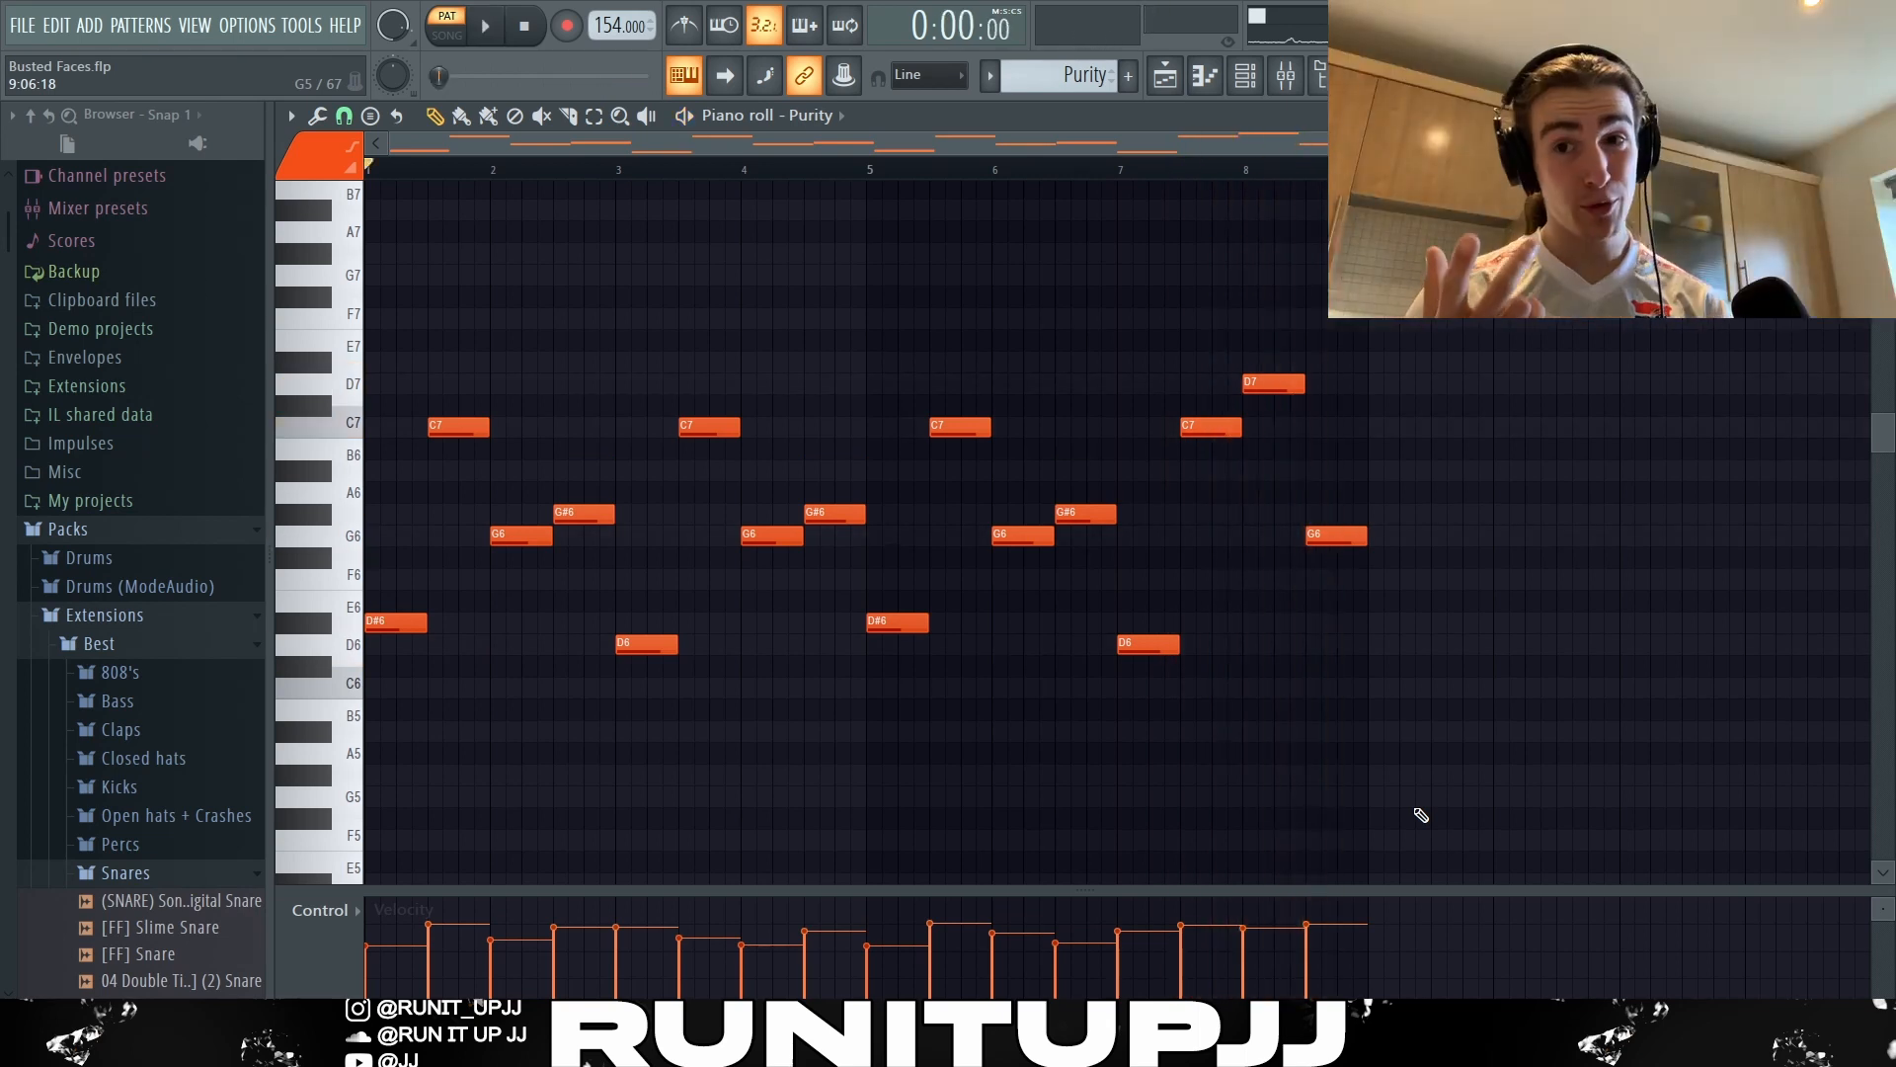
{"action": "left_click_drag", "start_coordinate": [1576, 726], "coordinate": [364, 329]}
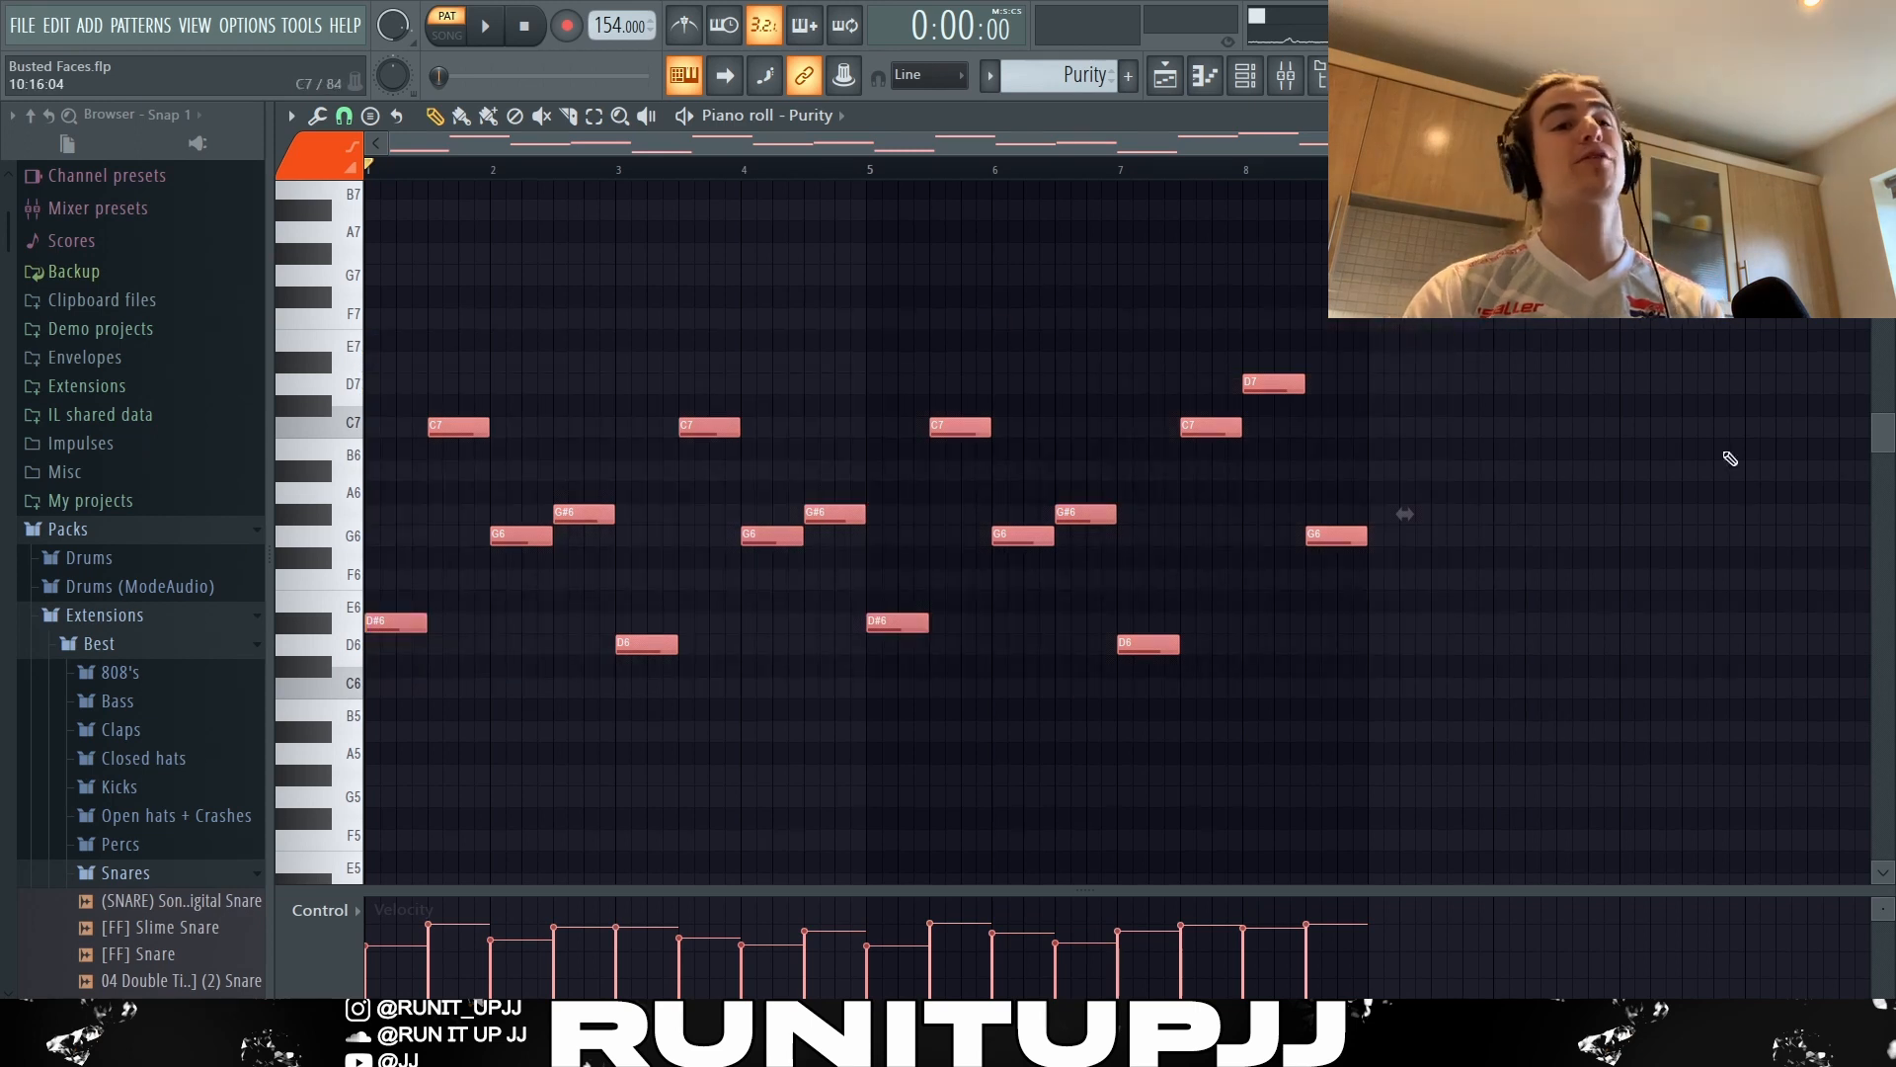
Clear the Purity note selection, highlight the C7 and D7 notes around bar 8, and open the mixer.
{"action": "left_click", "coordinate": [1832, 544]}
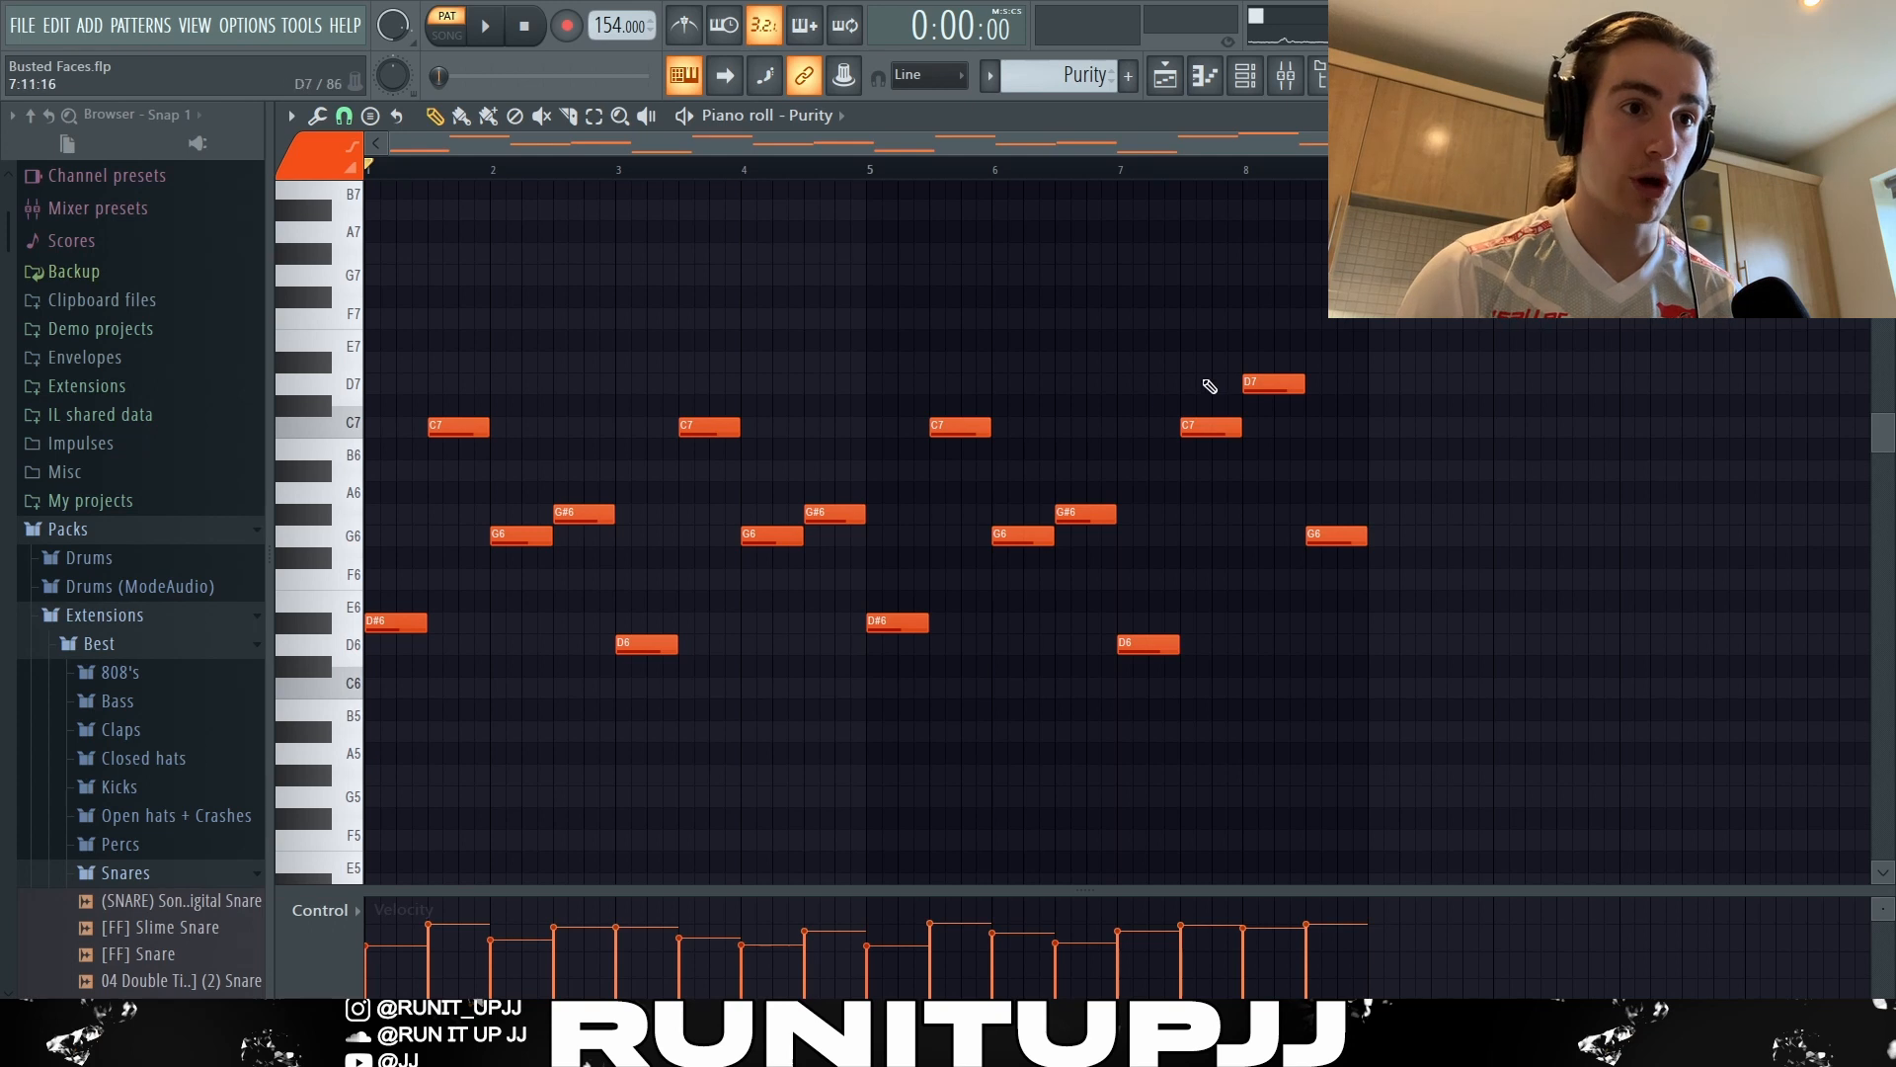
{"action": "left_click_drag", "start_coordinate": [1209, 386], "coordinate": [1270, 498]}
{"action": "left_click", "coordinate": [1342, 405]}
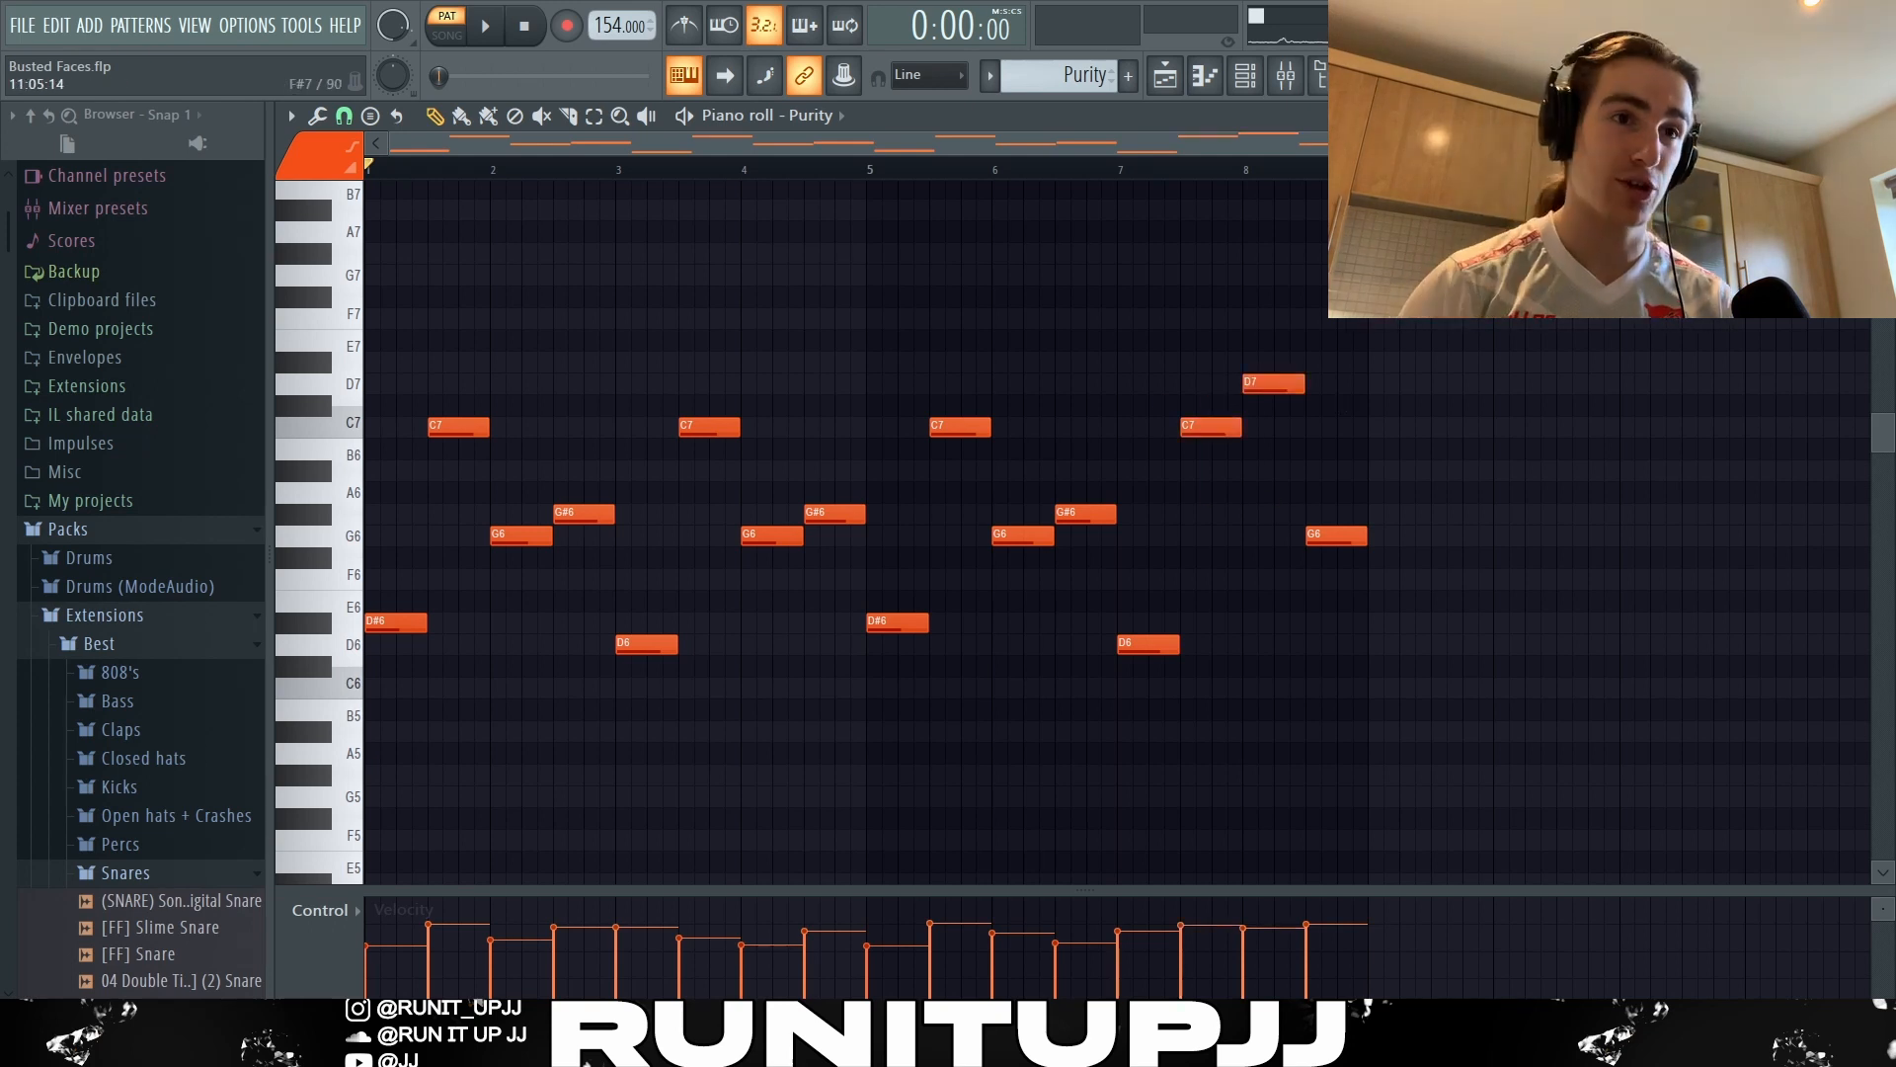
{"action": "key", "text": "F9"}
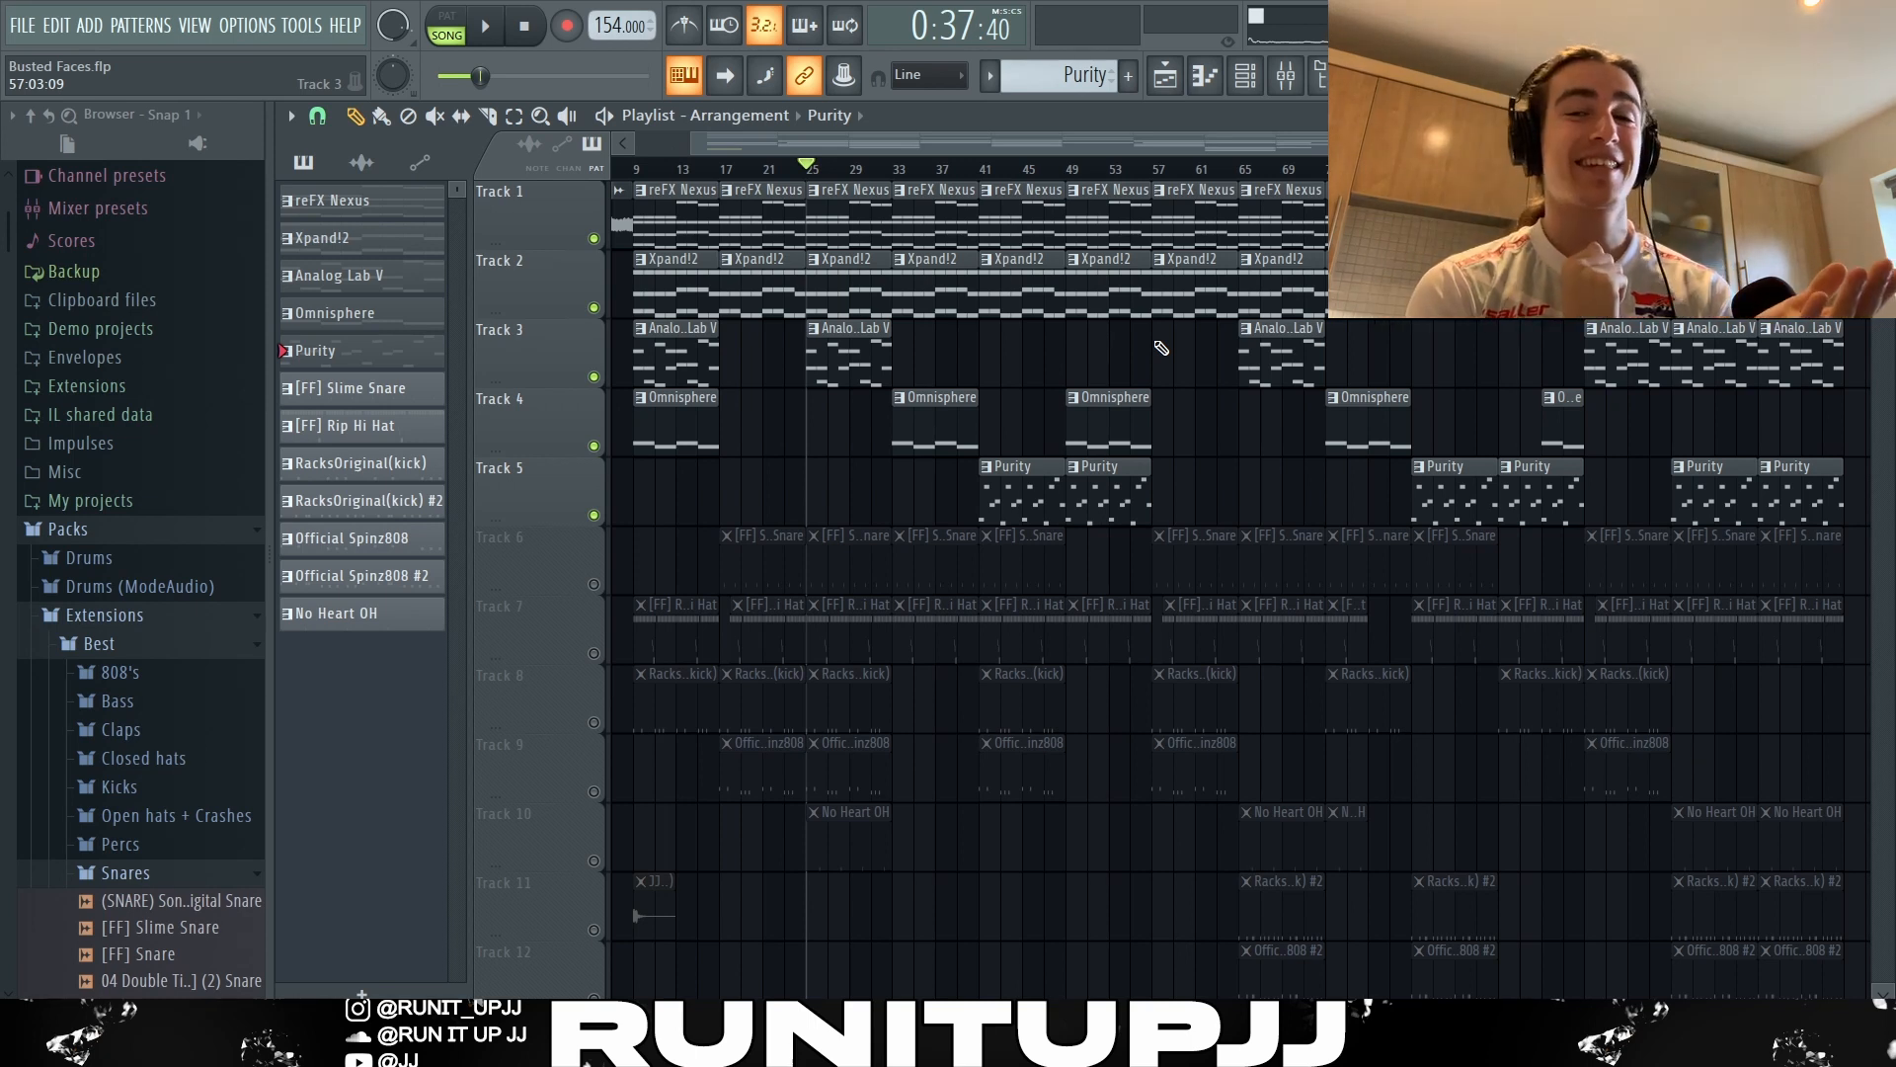
Play the combined melody tracks in the playlist from bar 25, and audition the [FF] Slime Snare pattern.
{"action": "key", "text": "space"}
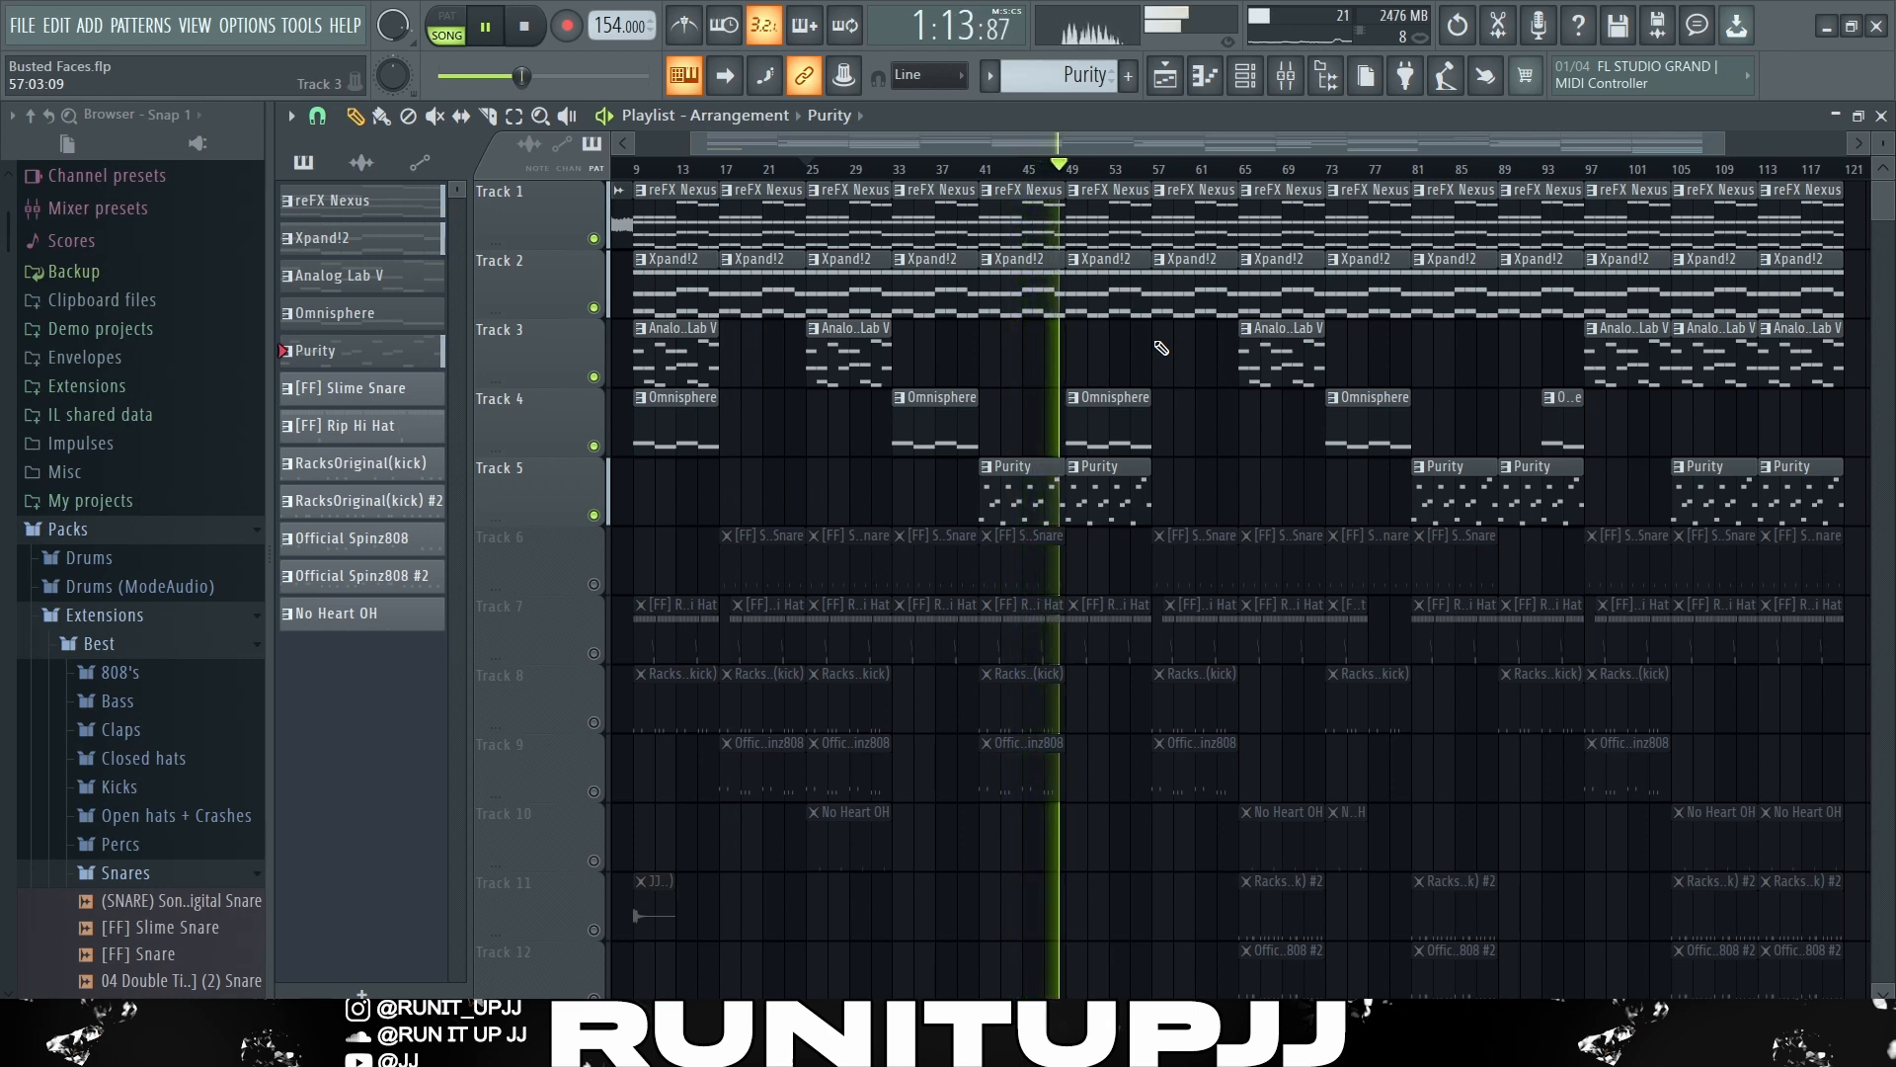
{"action": "key", "text": "space"}
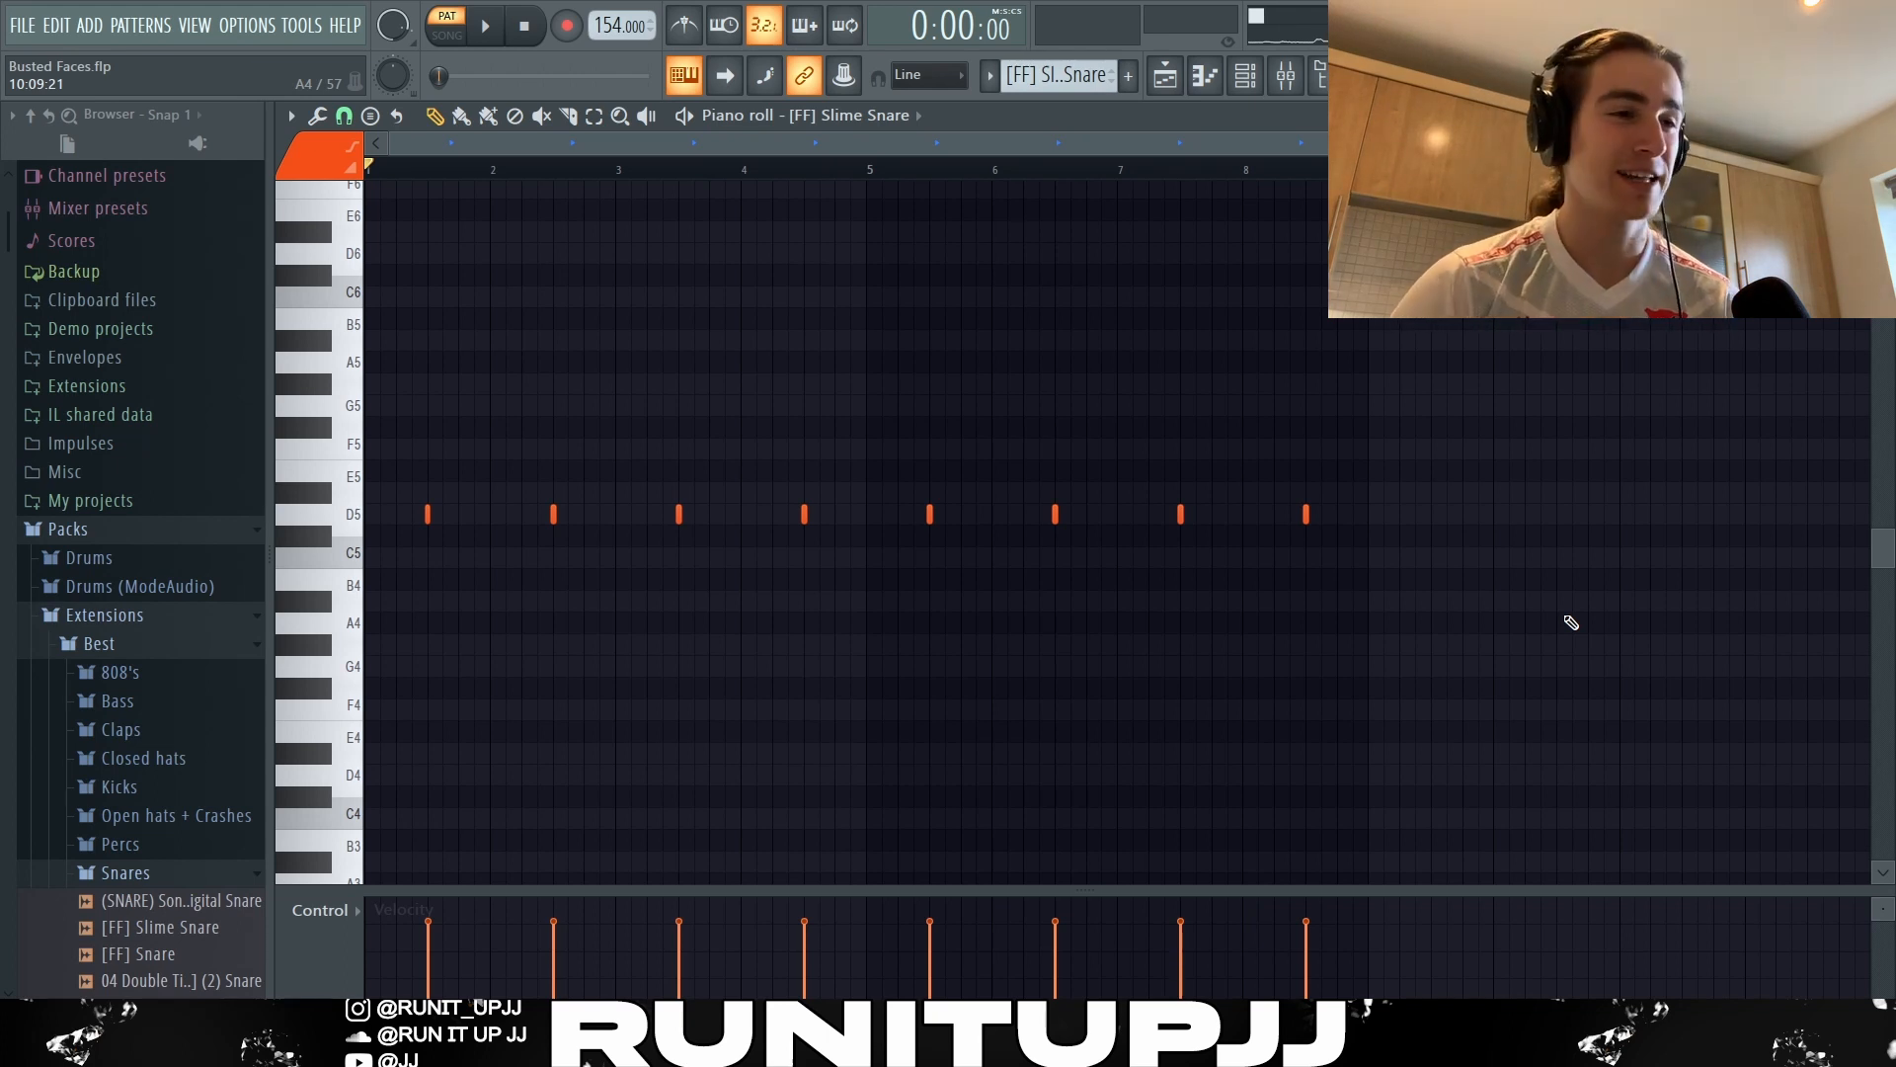
{"action": "key", "text": "space"}
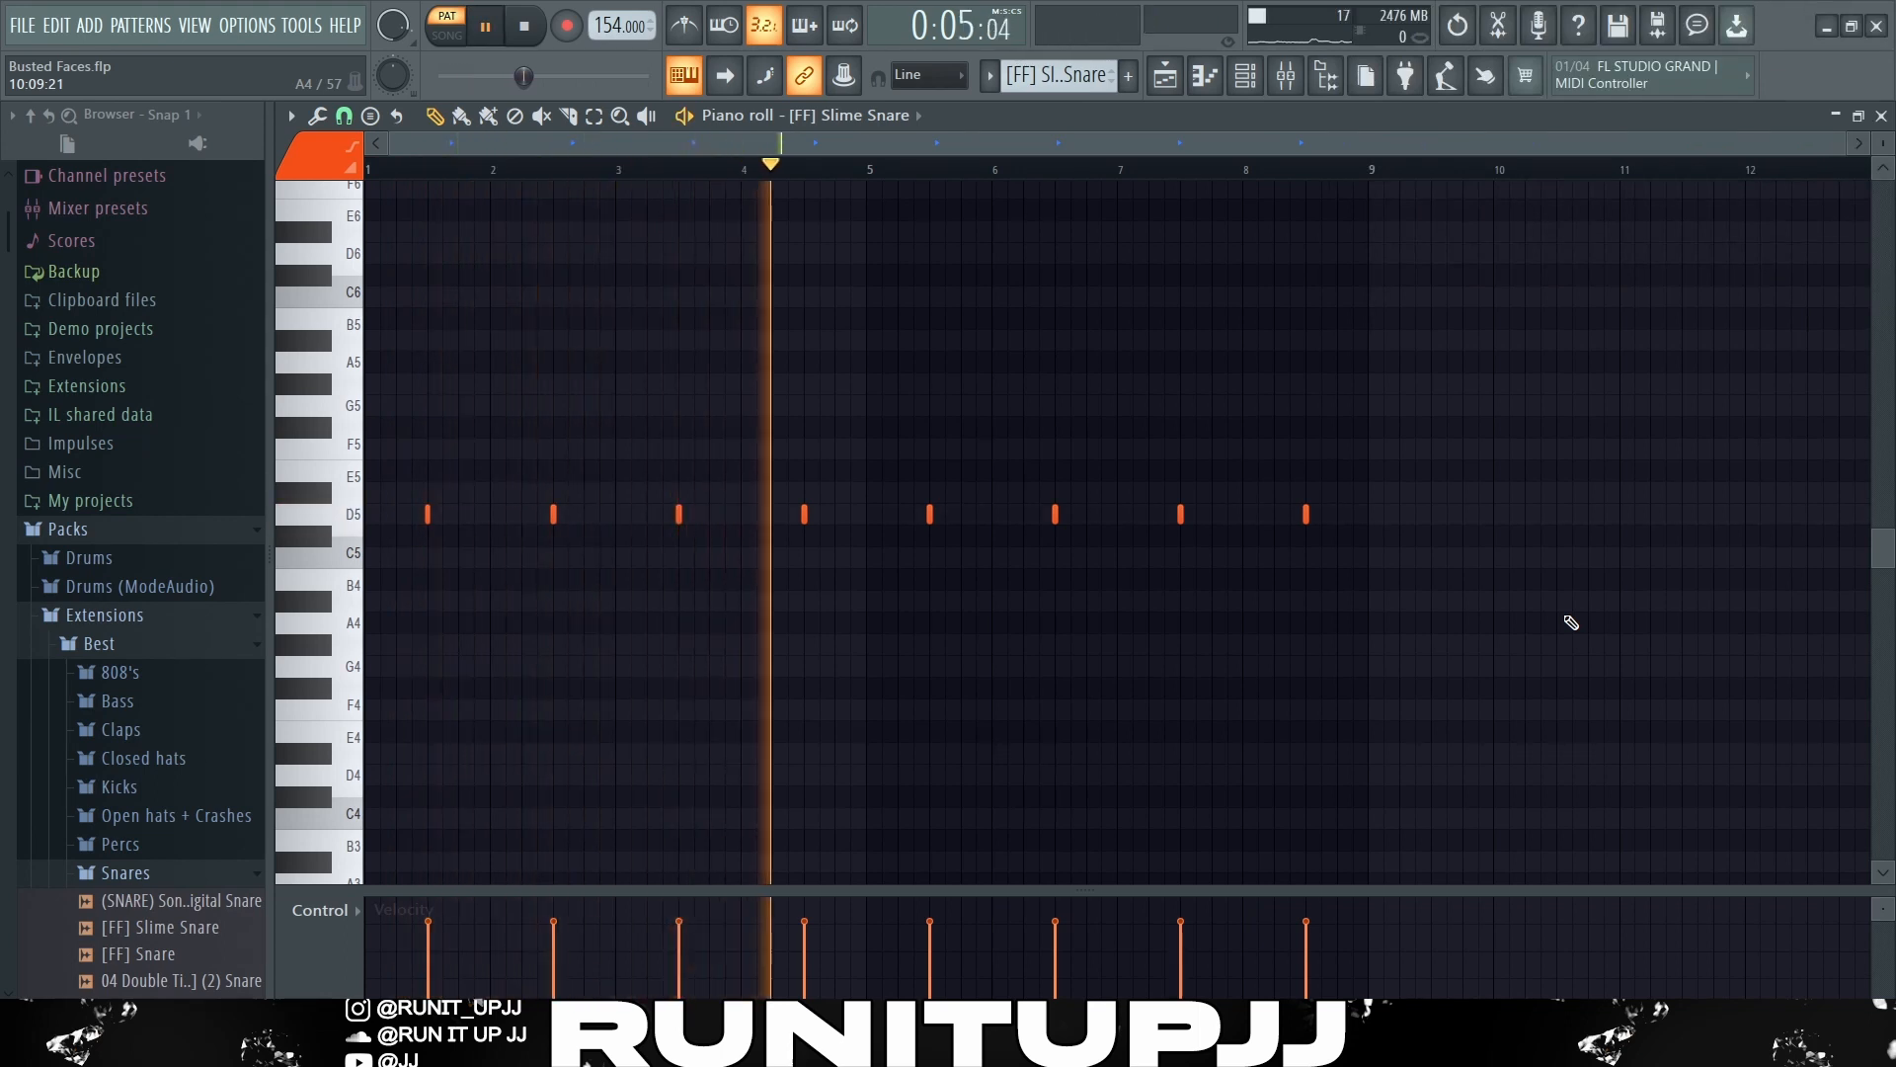
{"action": "key", "text": "space"}
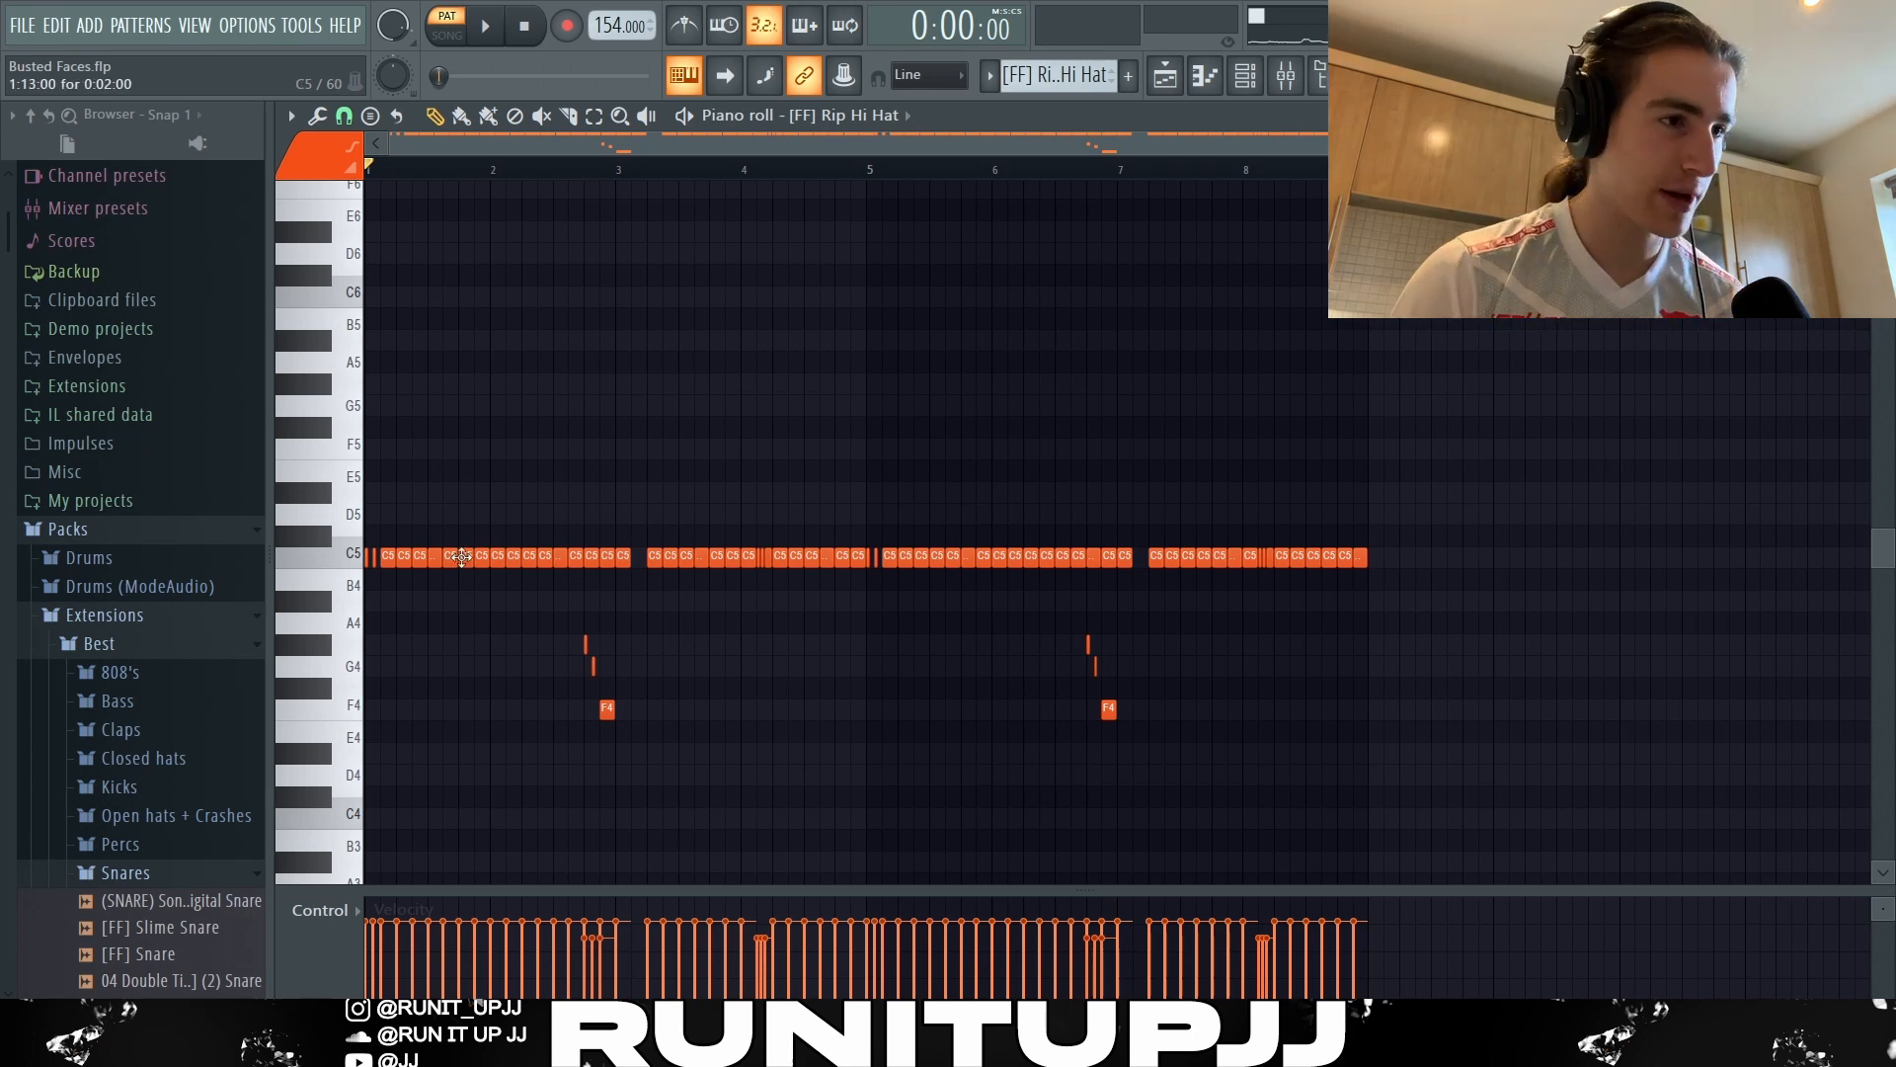
Highlight the lower-pitched [FF] Rip Hi Hat notes before bars 3 and 7 and the C5 gap at bar 7, and play the pattern.
{"action": "left_click_drag", "start_coordinate": [538, 594], "coordinate": [697, 830]}
{"action": "left_click_drag", "start_coordinate": [932, 614], "coordinate": [1366, 762]}
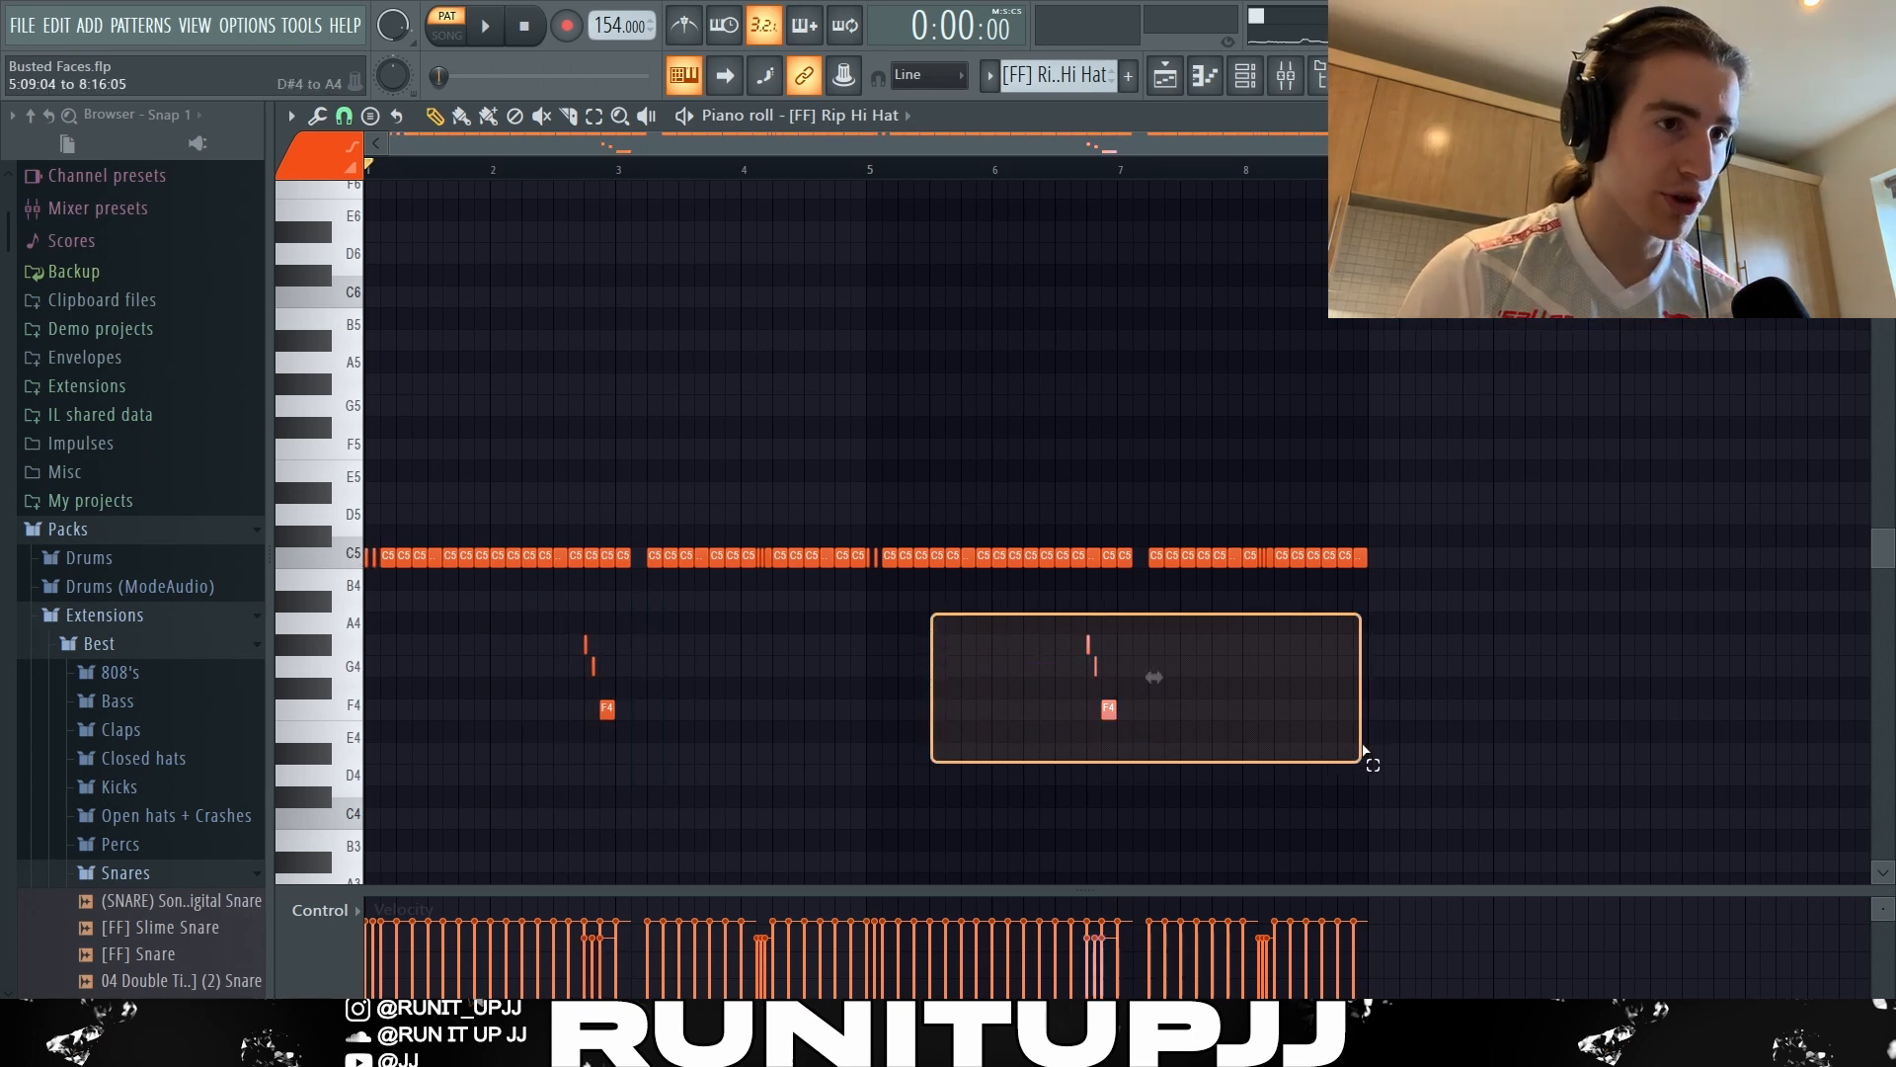
{"action": "left_click_drag", "start_coordinate": [1130, 535], "coordinate": [1130, 600]}
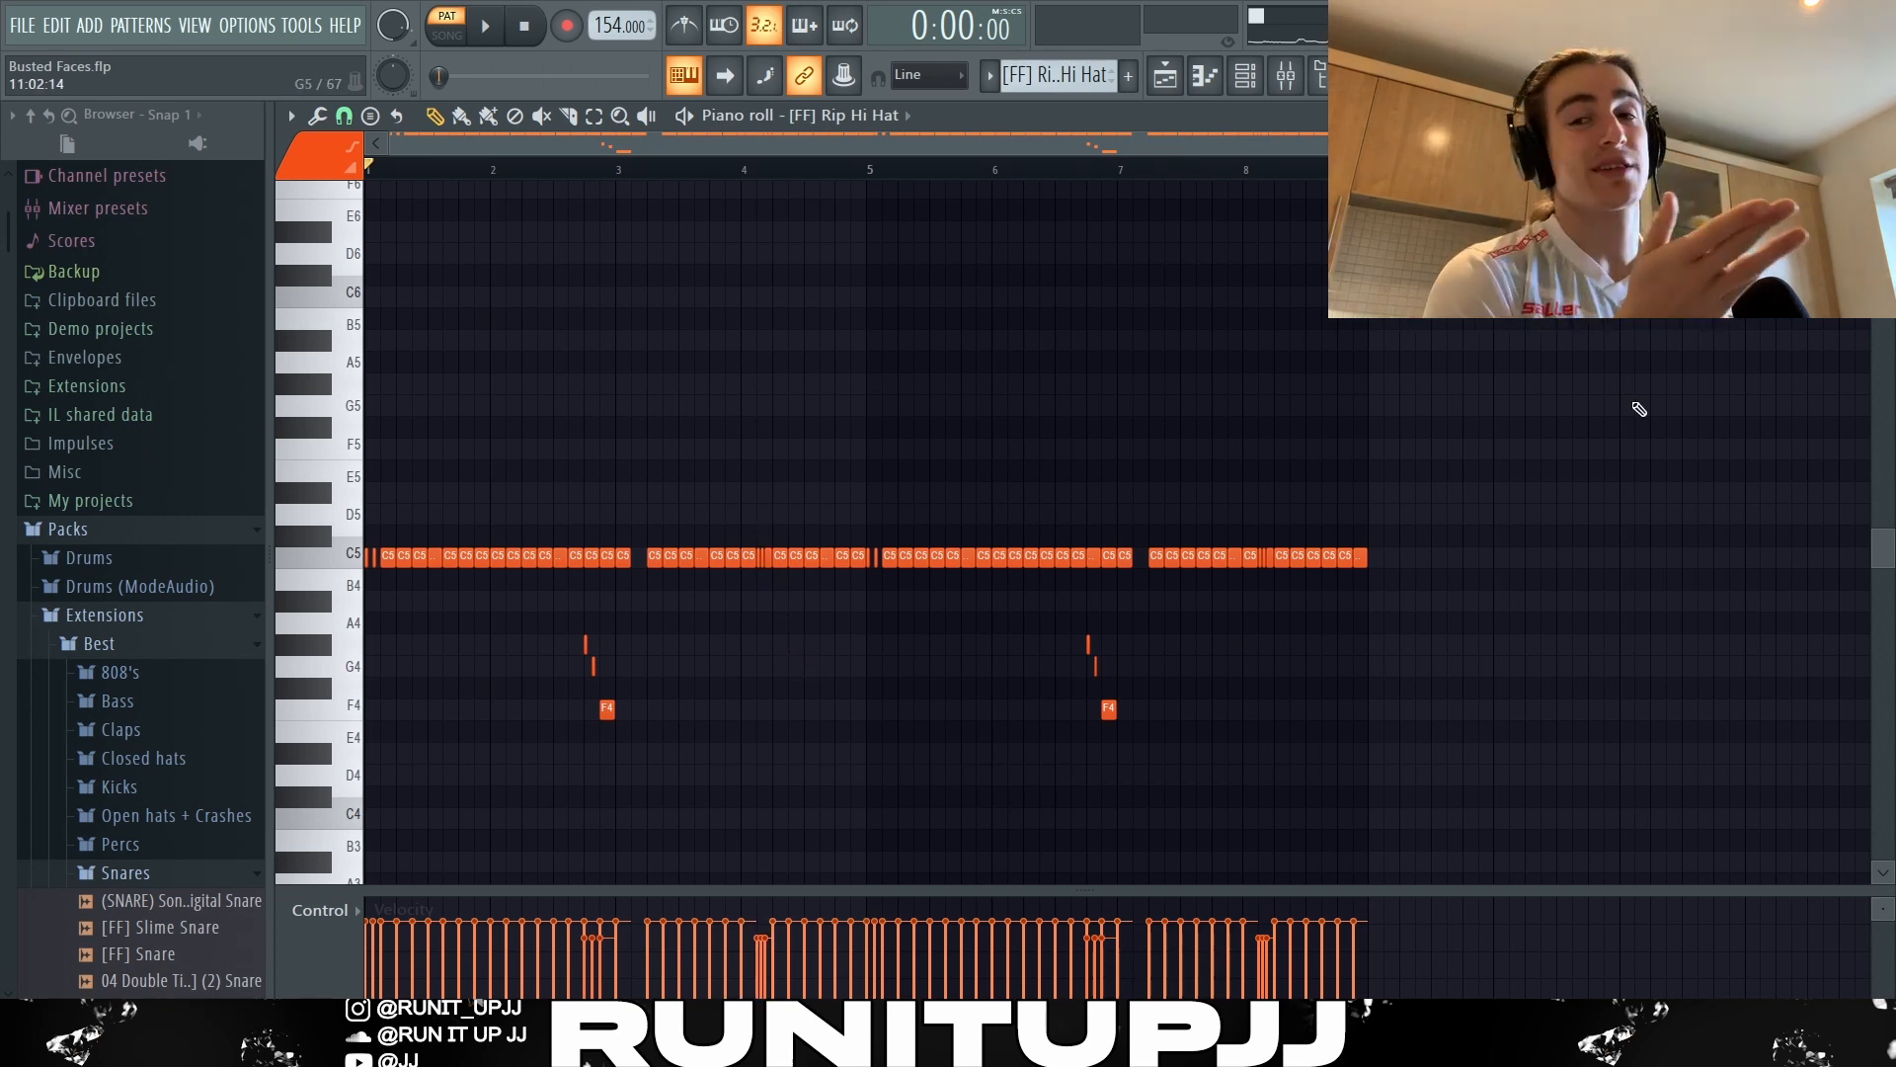
{"action": "key", "text": "space"}
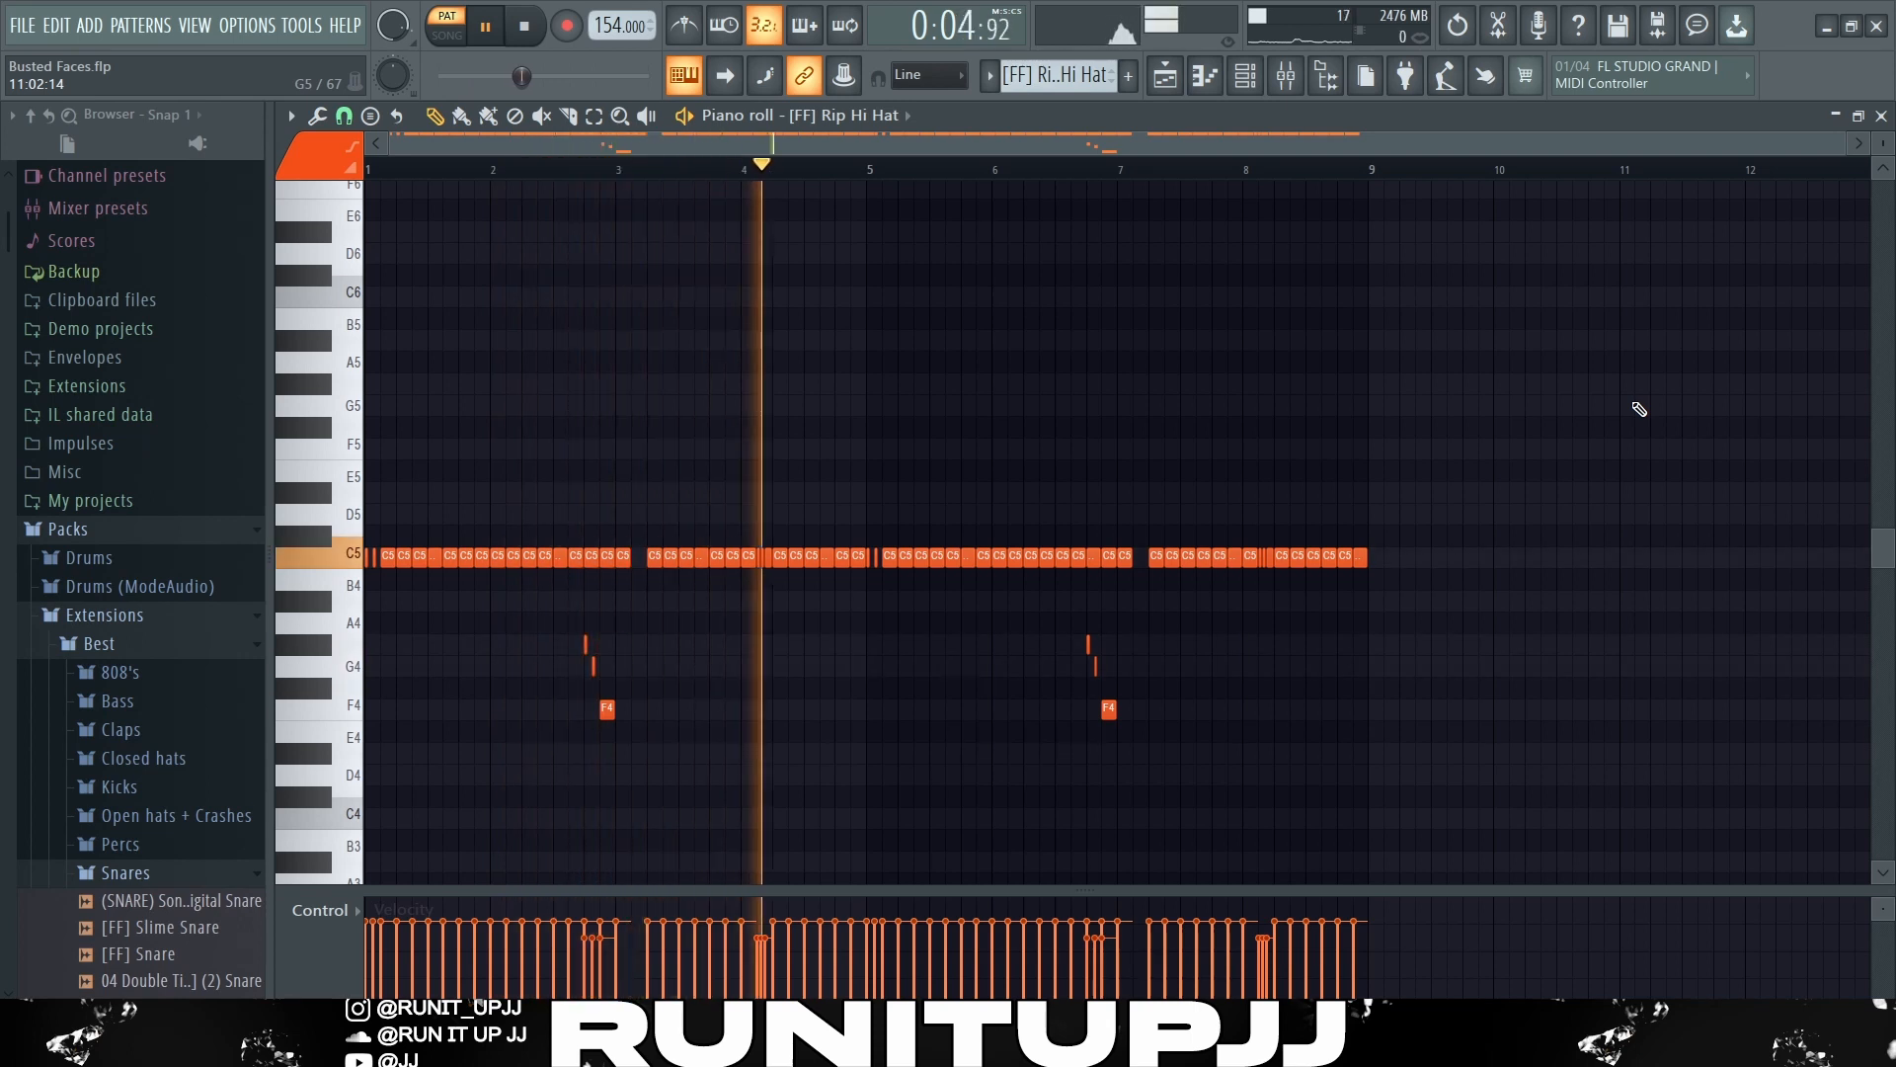
{"action": "key", "text": "space"}
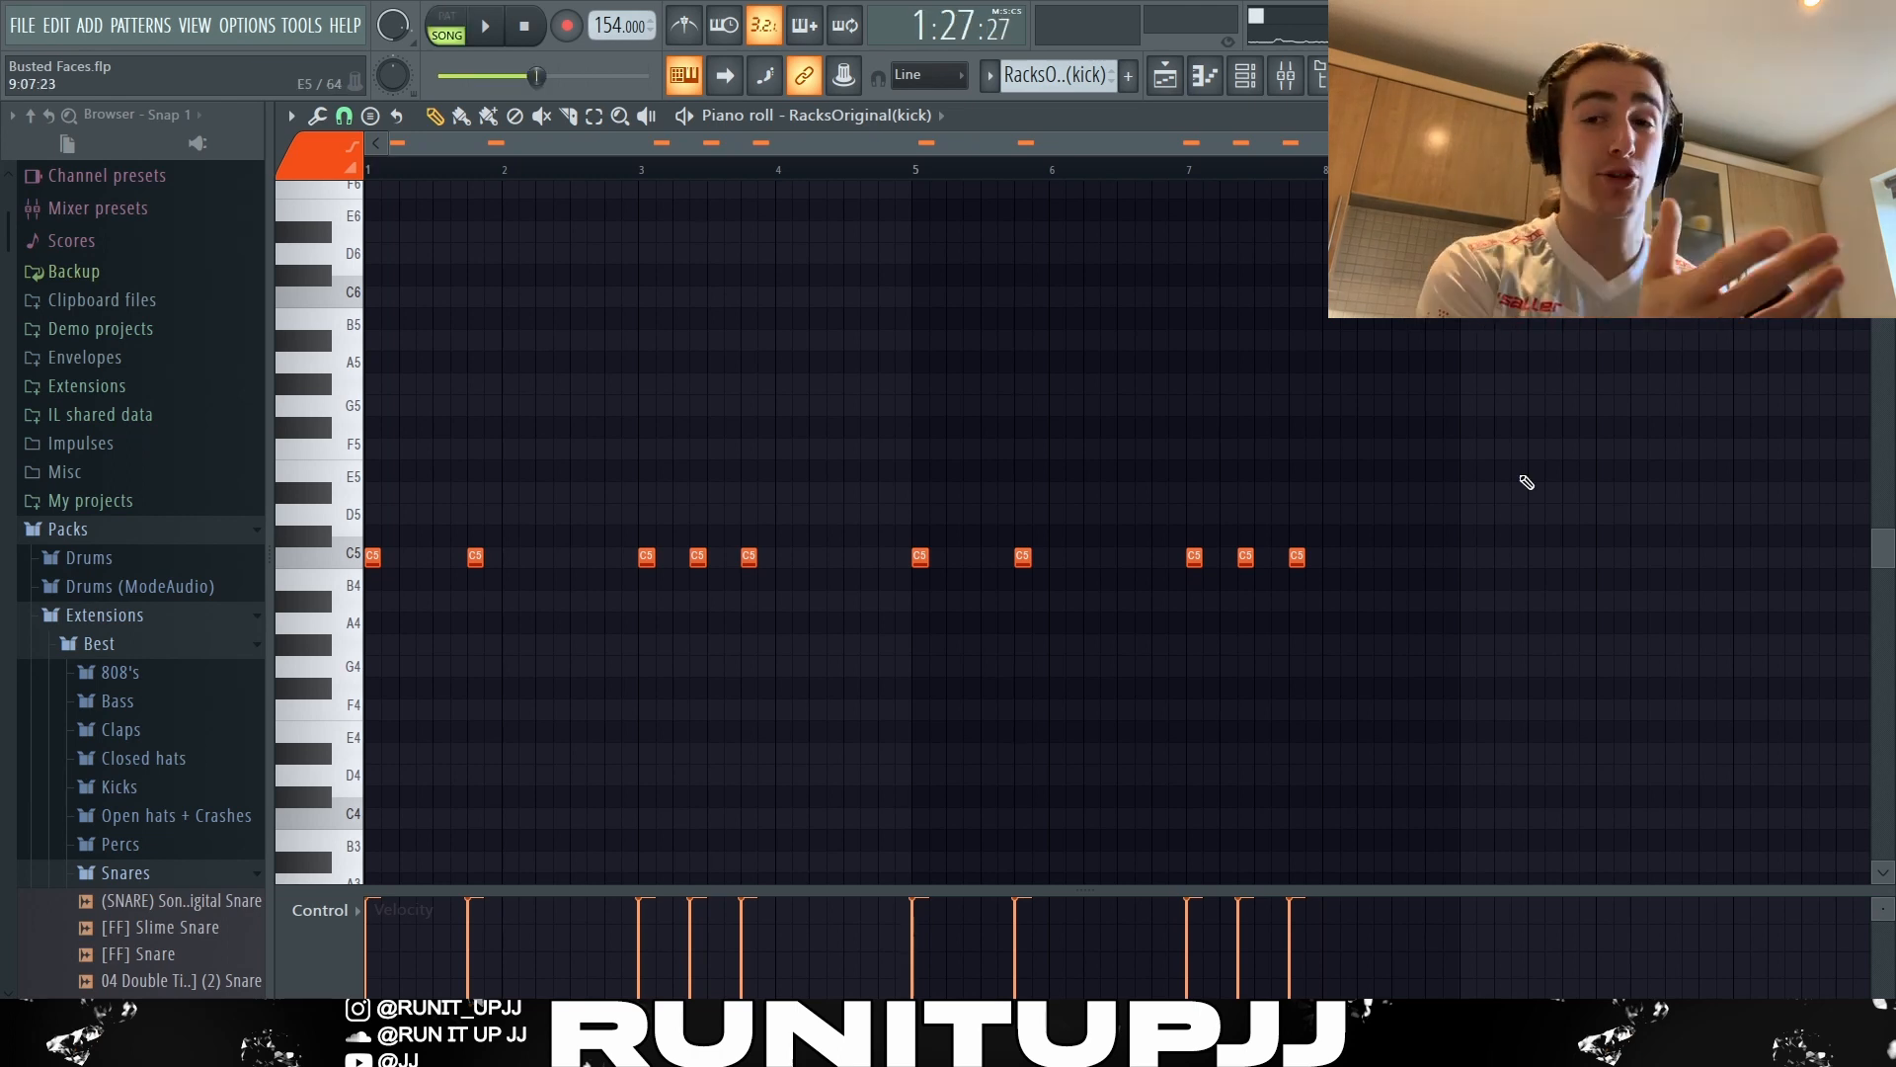
Play the RacksOriginal(kick) pattern, and audition the Official Spinz808 pattern with its notes deselected.
{"action": "key", "text": "space"}
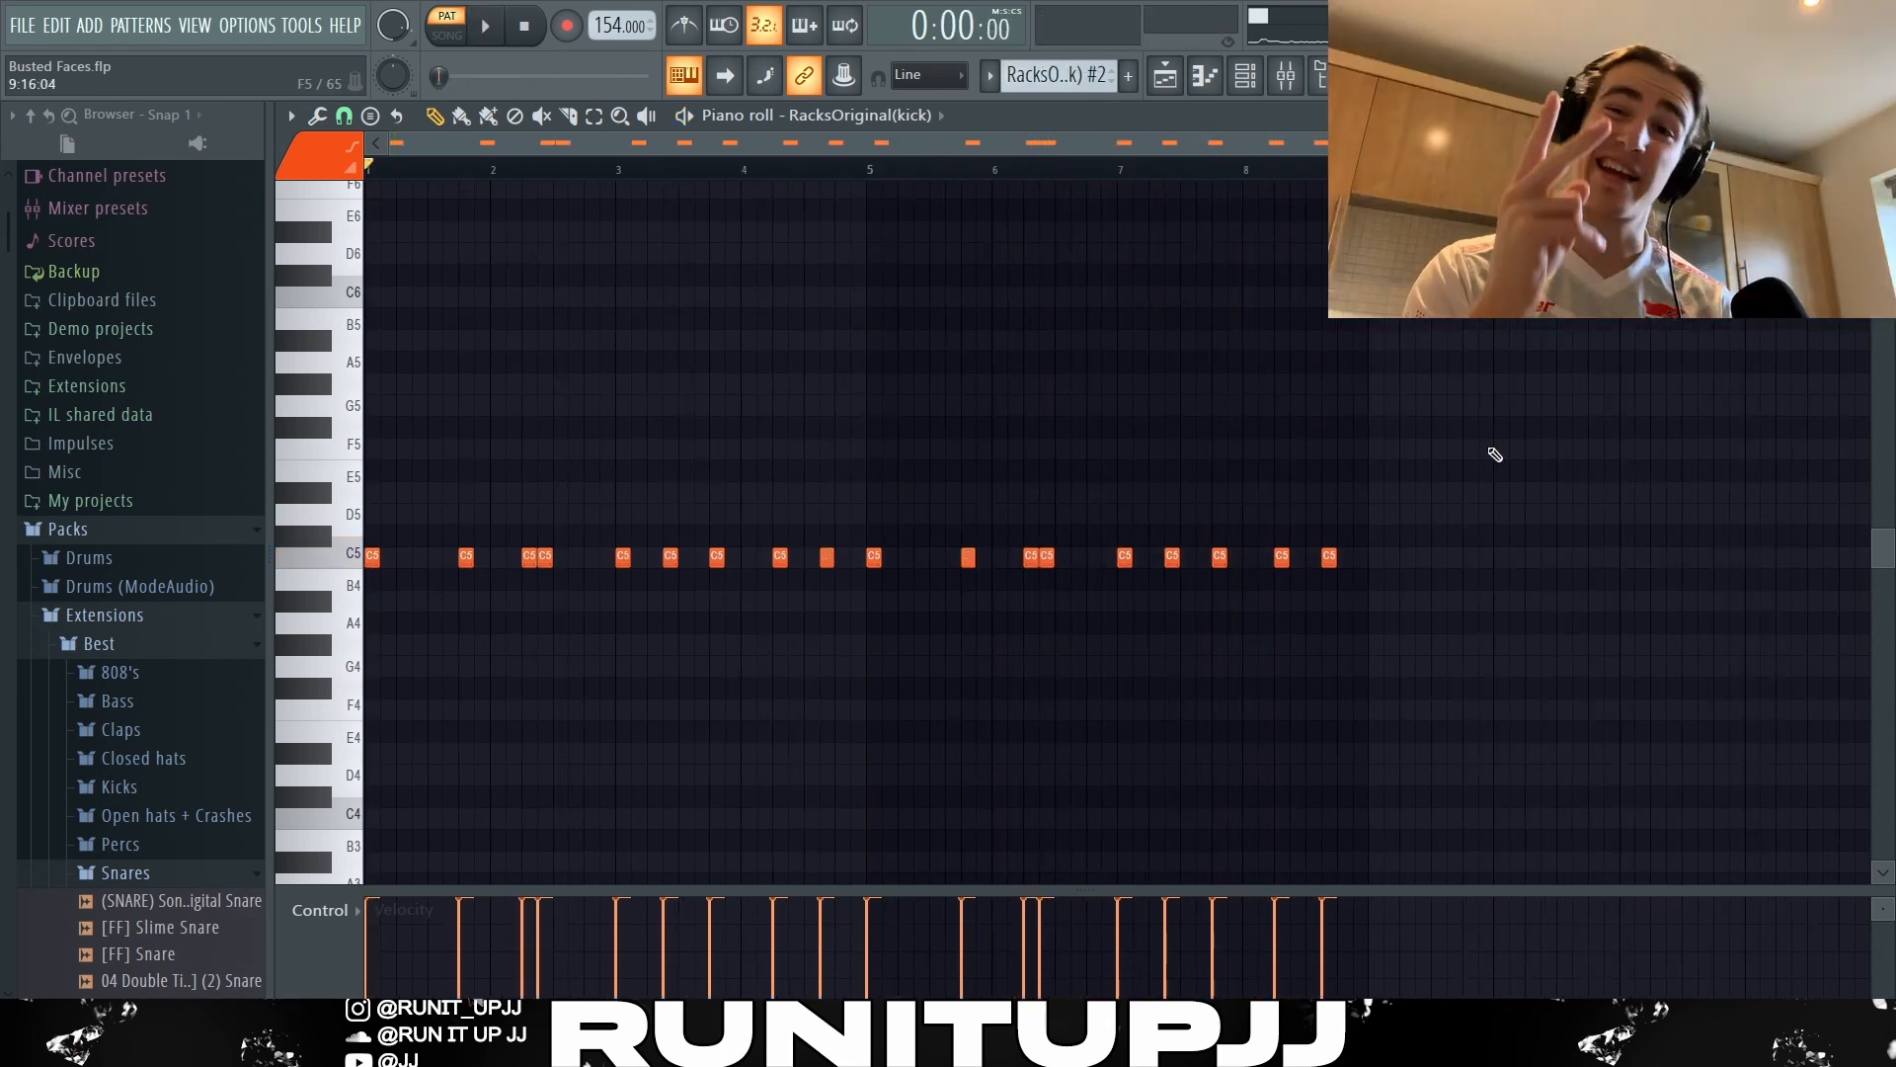
{"action": "key", "text": "space"}
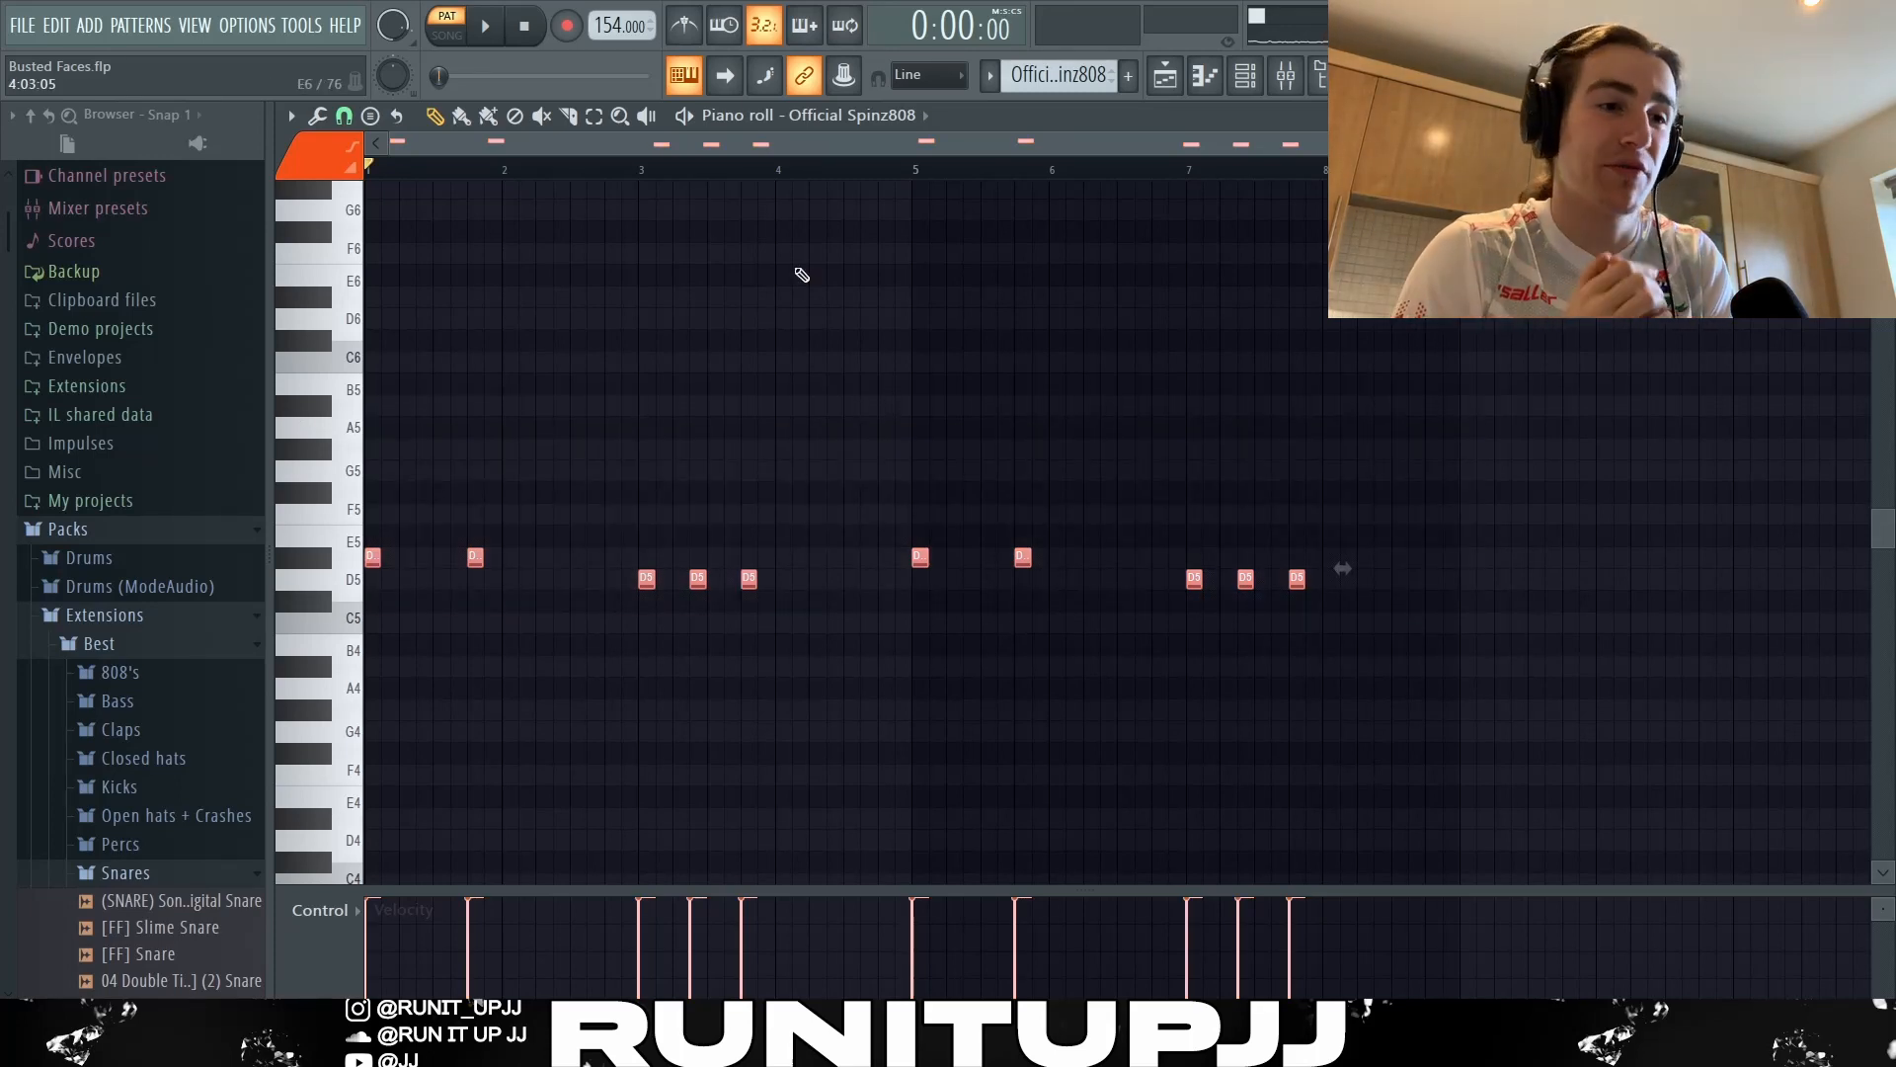
{"action": "key", "text": "ctrl+d"}
{"action": "key", "text": "space"}
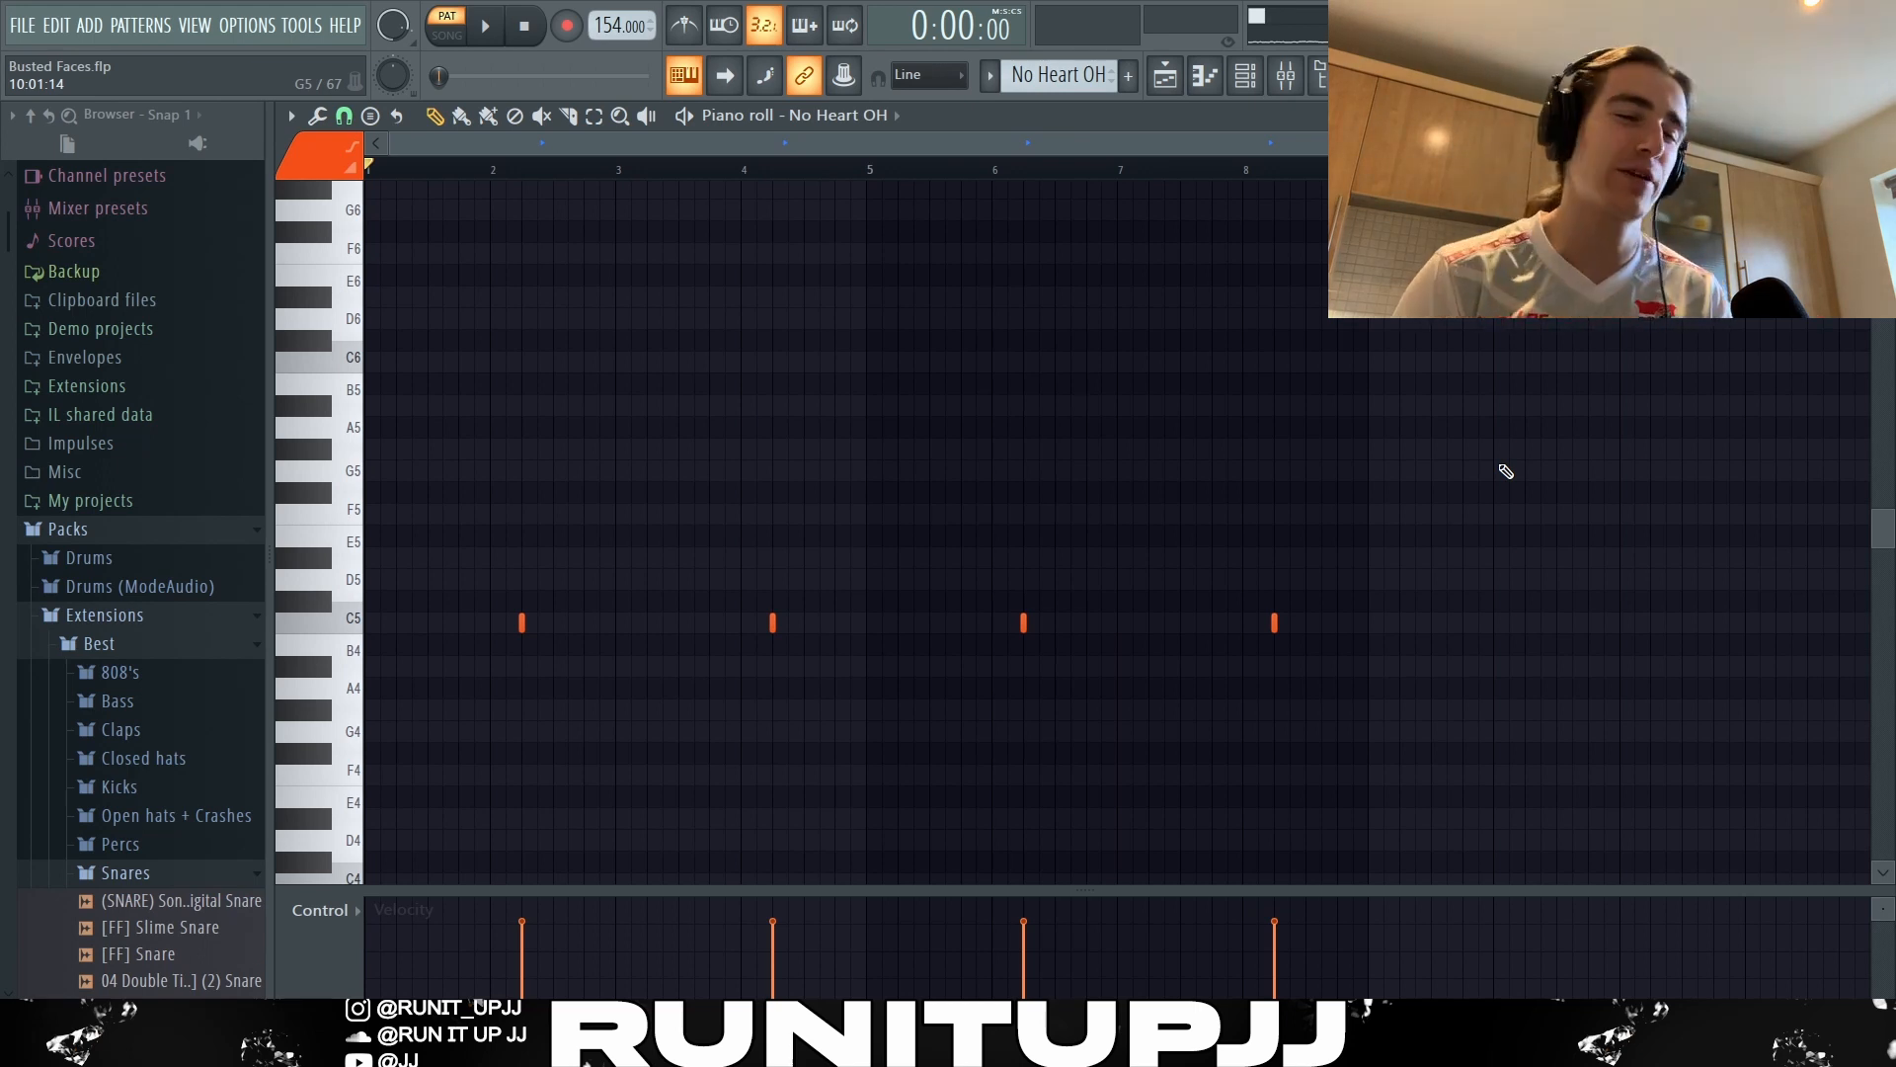
Audition the No Heart OH pattern and play the drum tracks in the playlist from bar 57 with the melody tracks muted.
{"action": "key", "text": "space"}
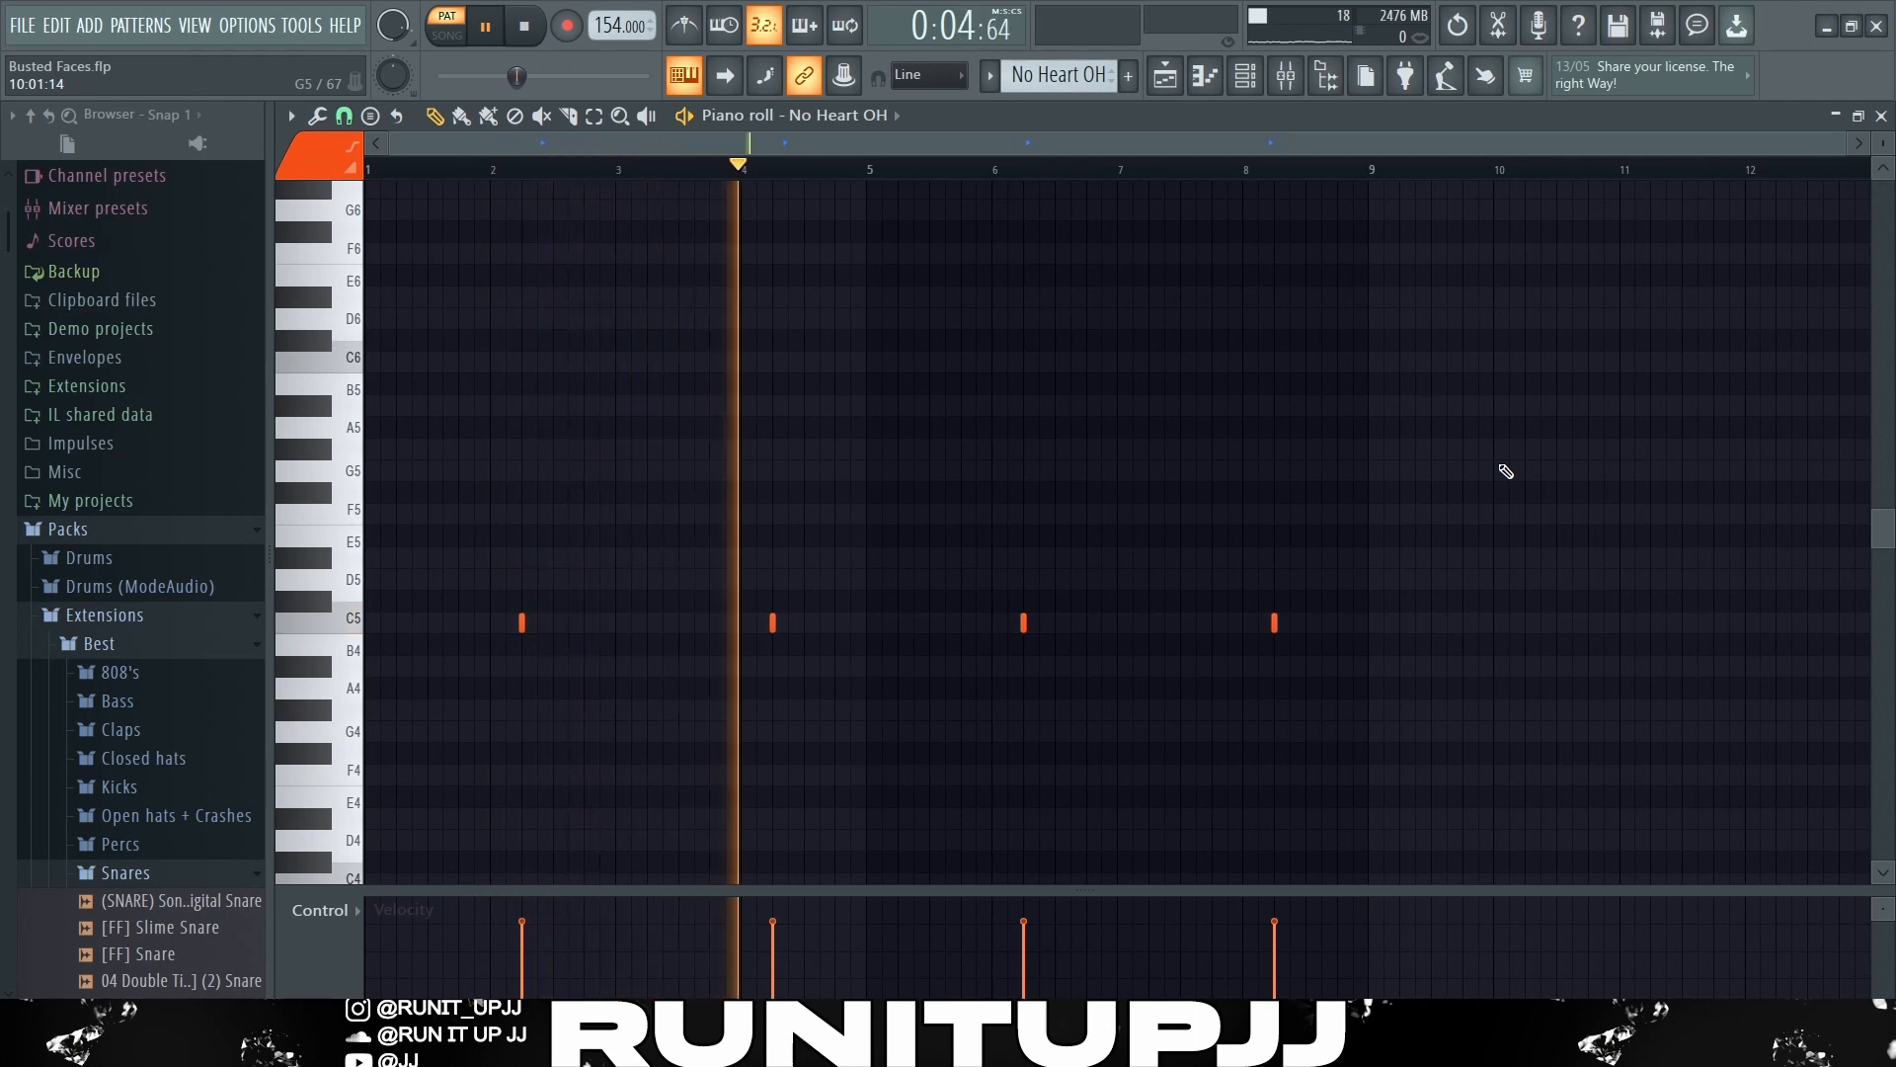
{"action": "key", "text": "space"}
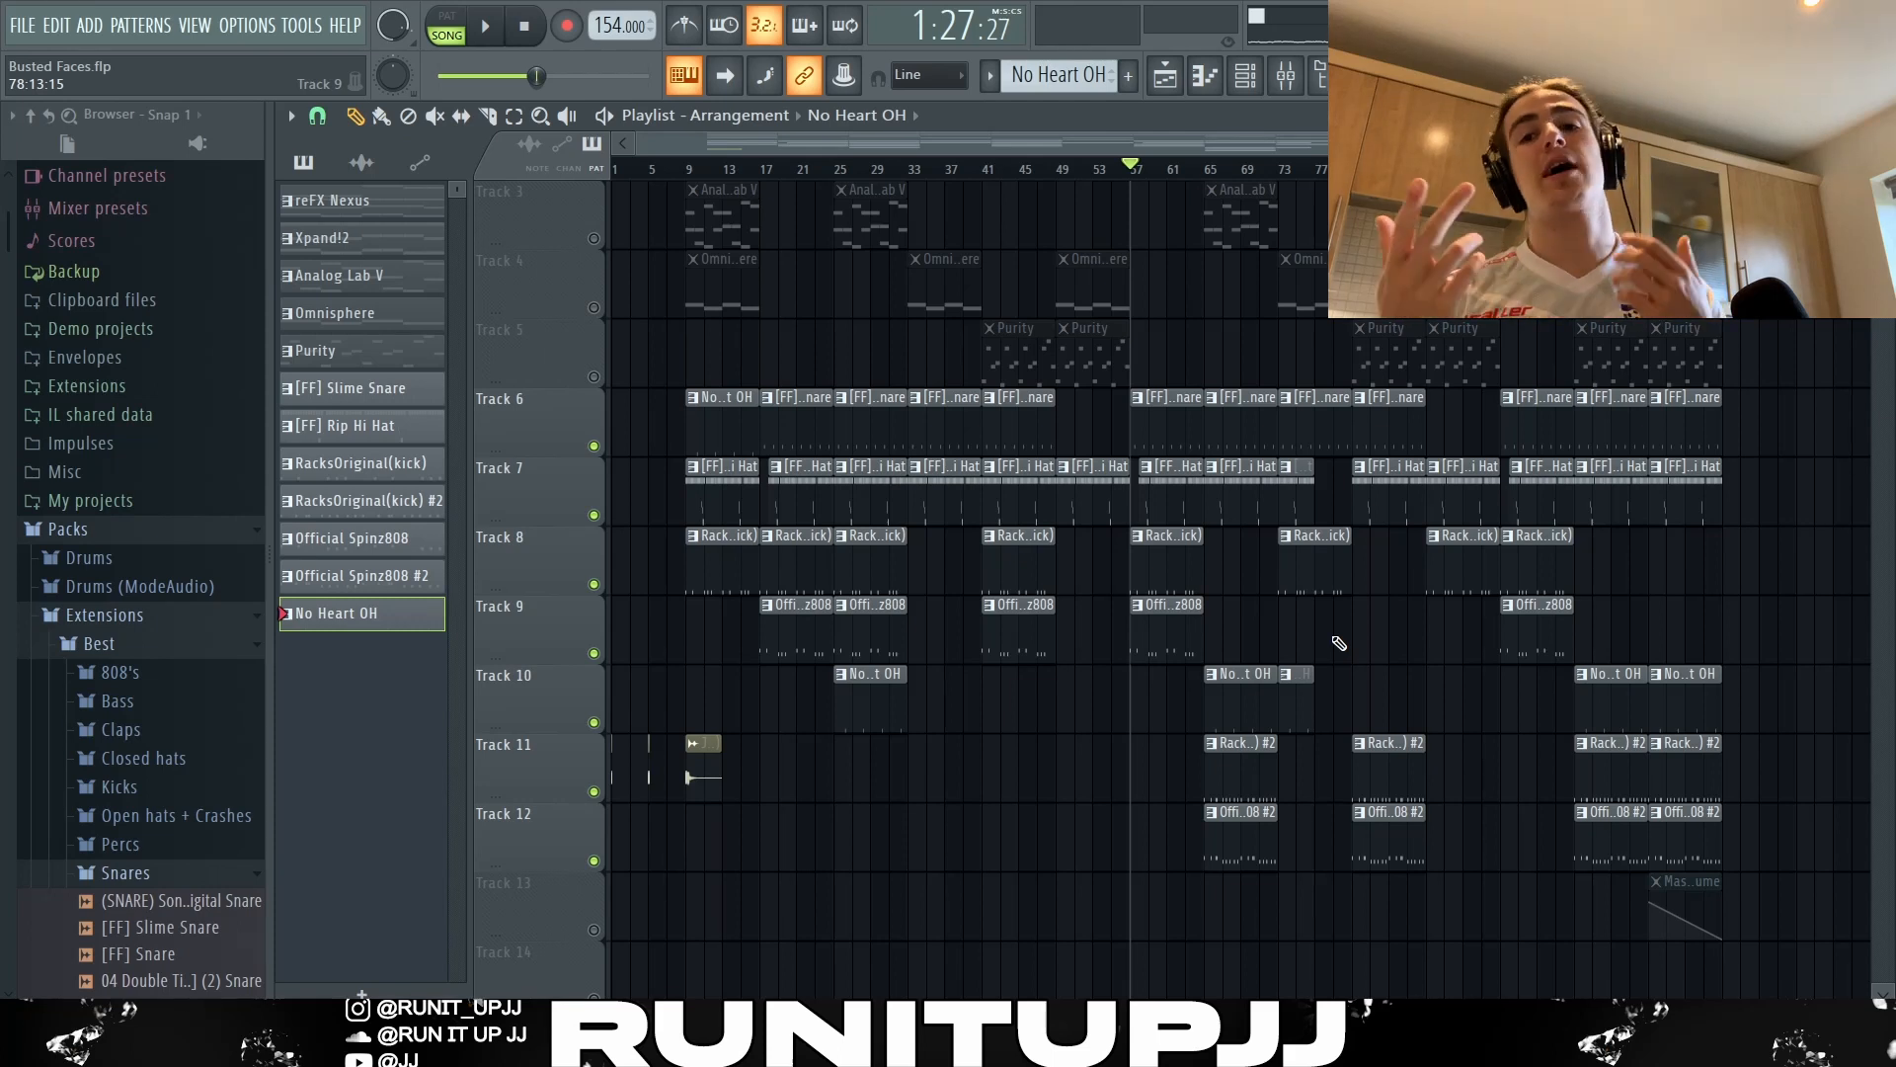
{"action": "key", "text": "space"}
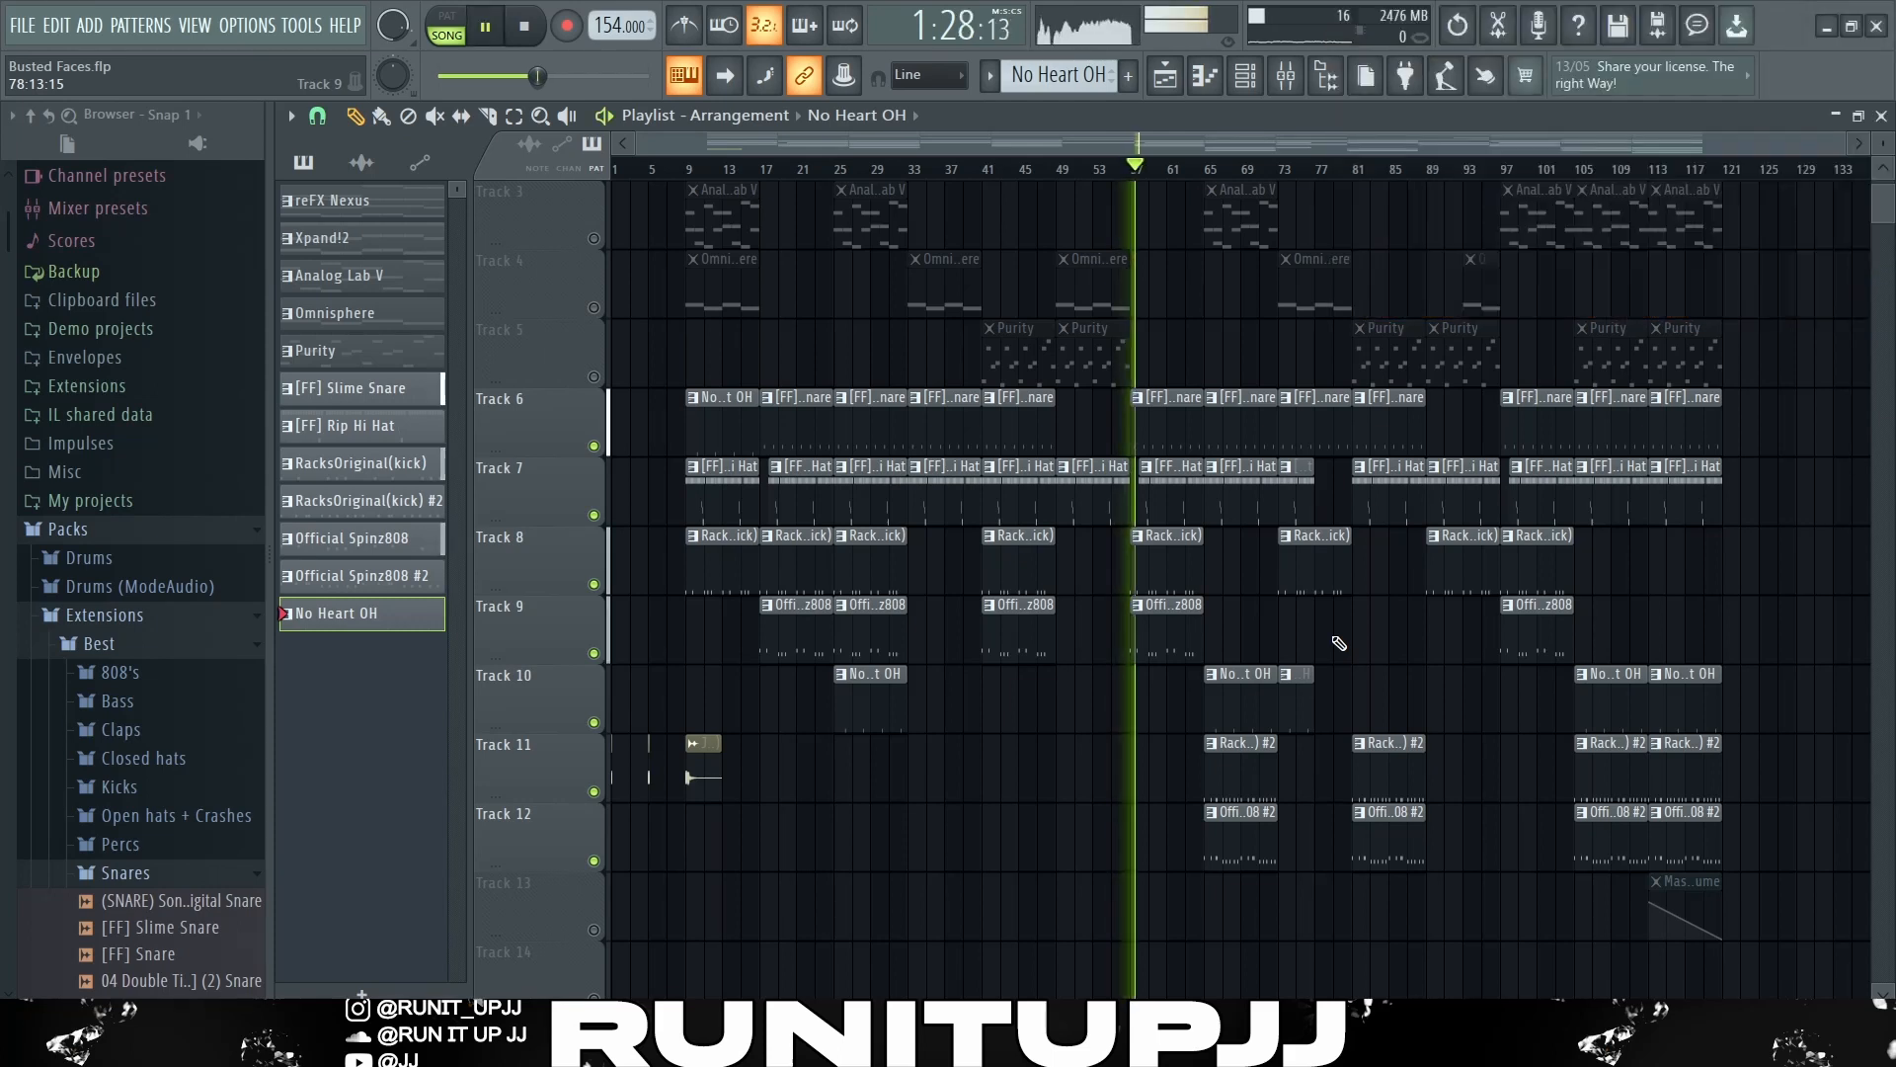